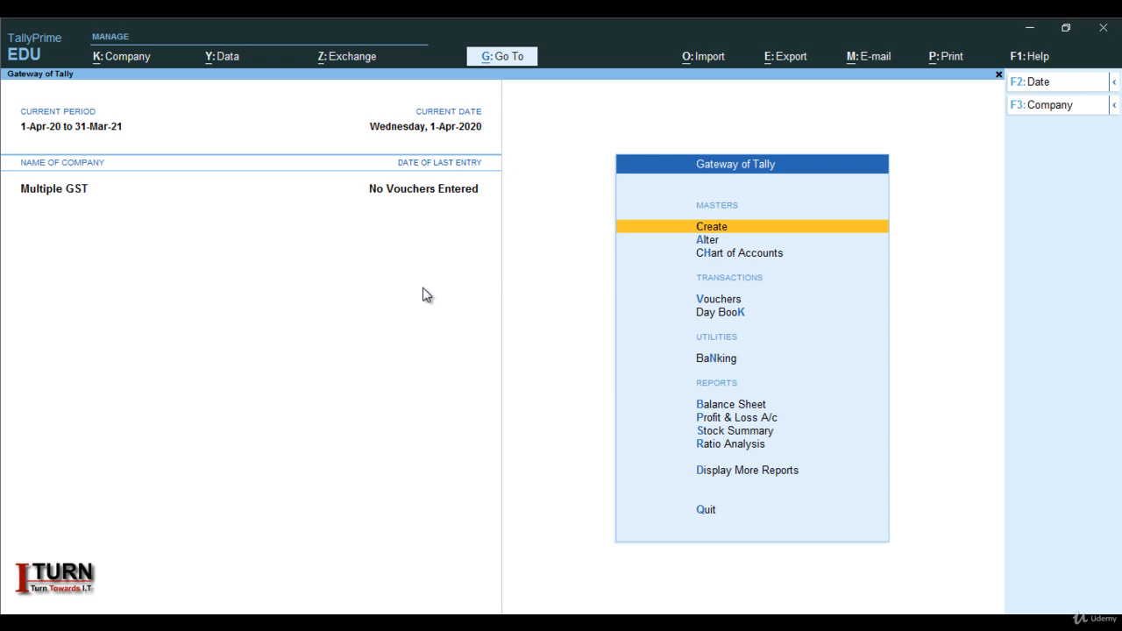
Step: Open the company's features, keep accounts, bill-wise entry and inventory enabled, and open the GST details with GST set to Yes
key("F11")
key("Return")
key("Return")
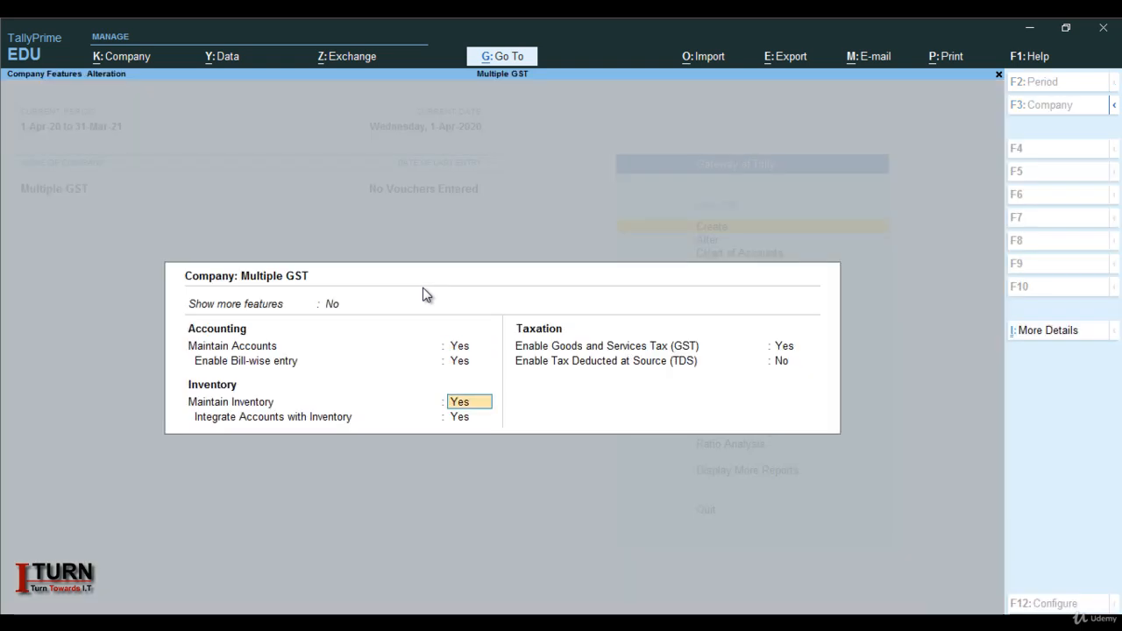
key("Return")
key("Return")
key("Return")
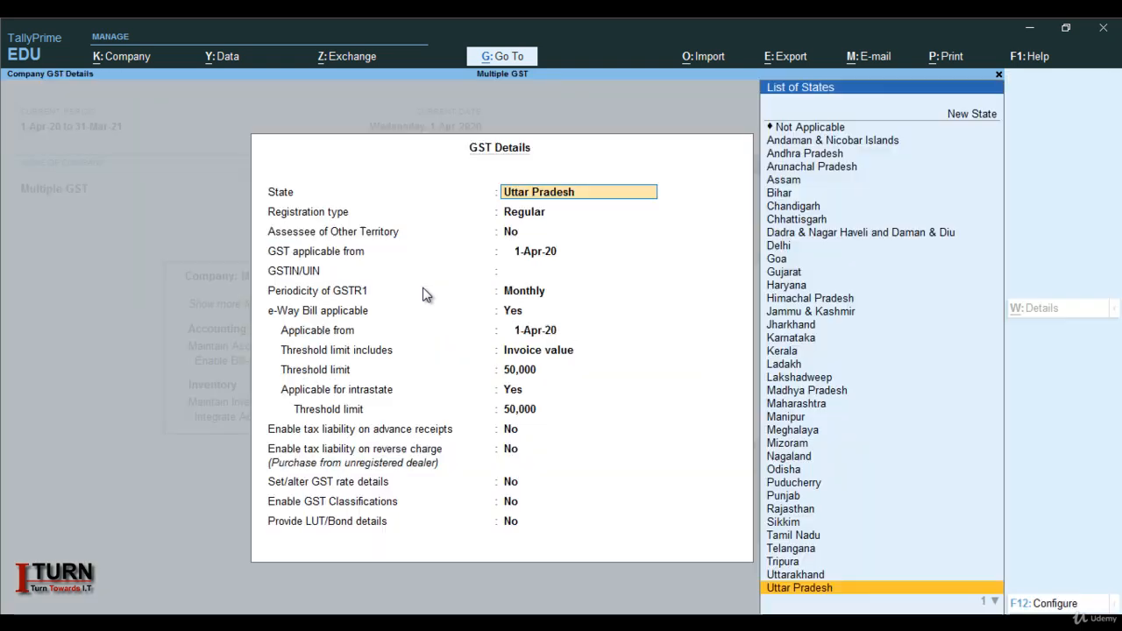
Step: Keep state Uttar Pradesh, Regular registration and GST applicable from 1-Apr-20, and enter the company's GSTIN
key("Return")
key("Return")
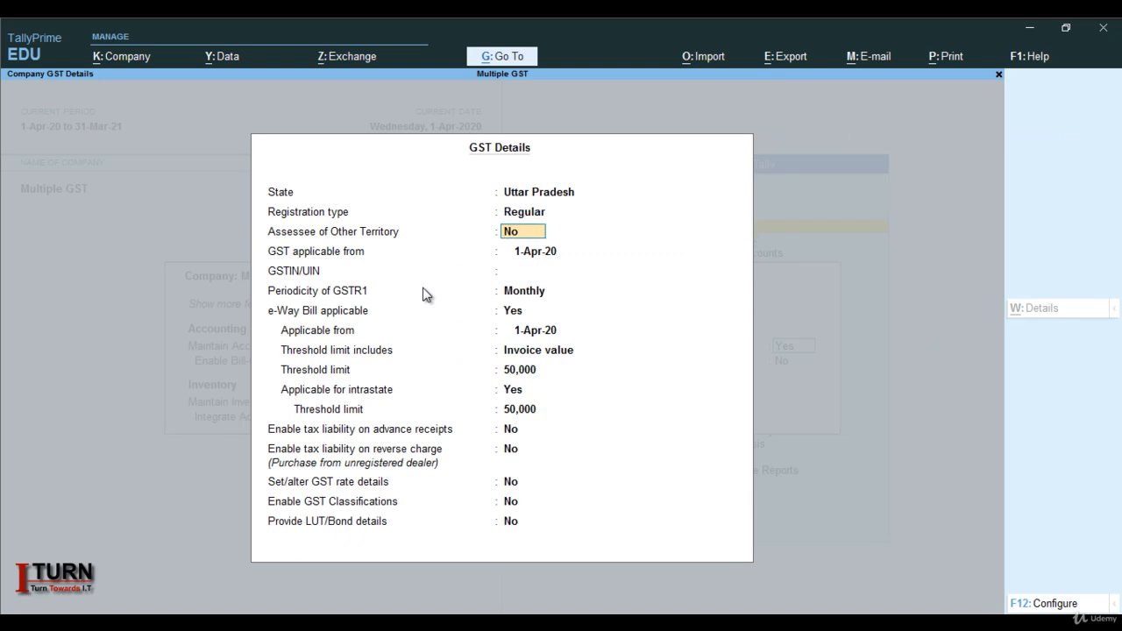
key("Return")
key("Return")
type("0")
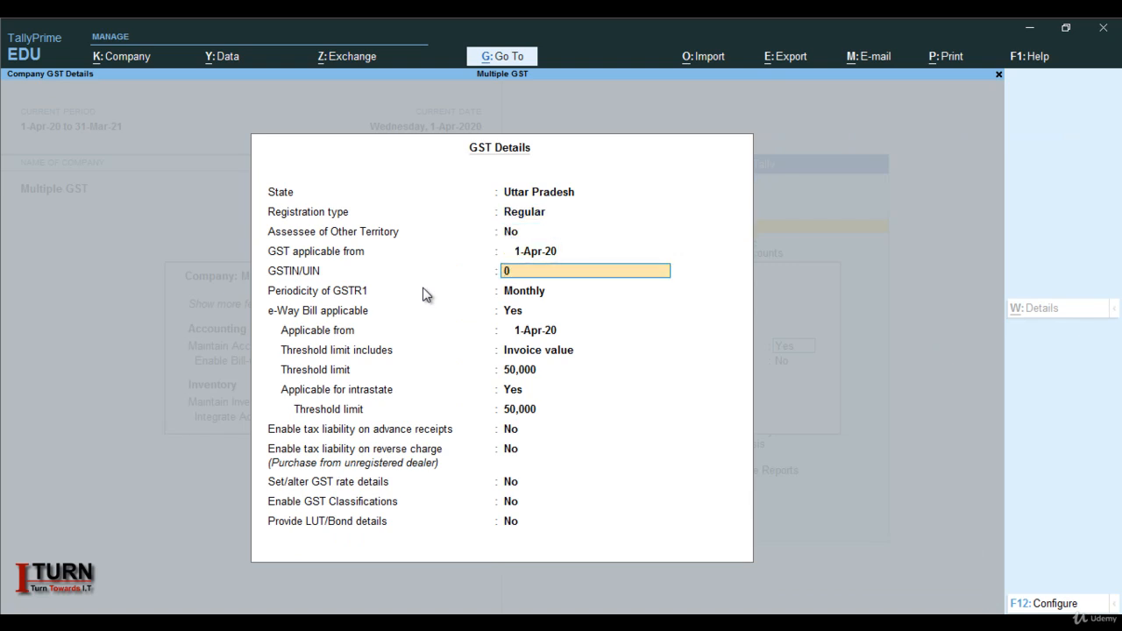
type("9FGFGFGDGDD")
key("Return")
key("Return")
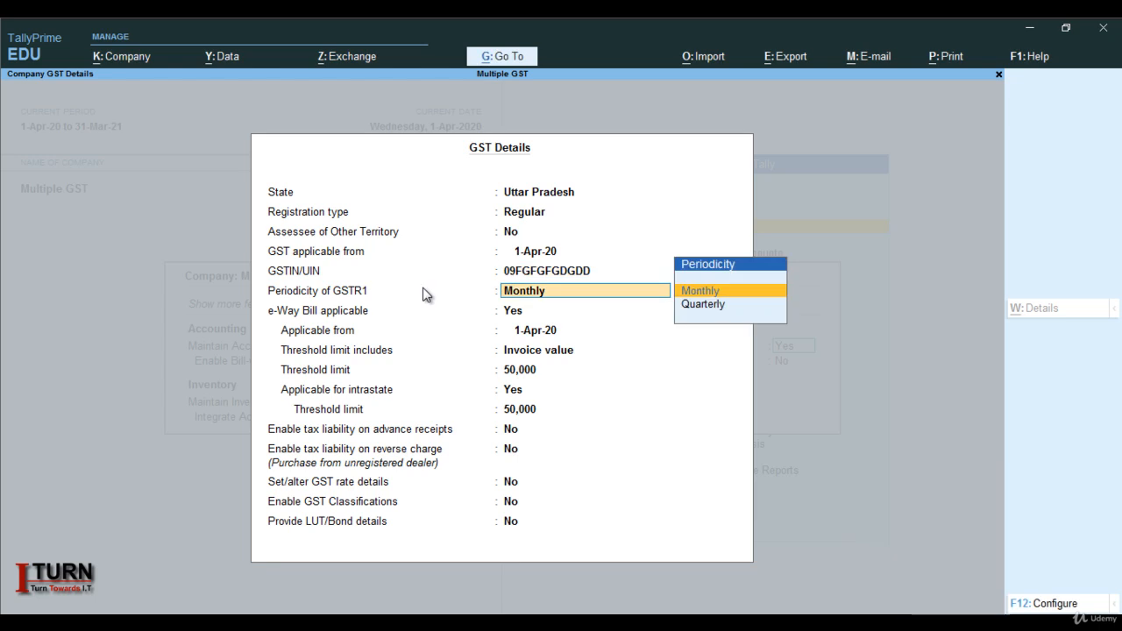
Step: Set e-Way Bill applicable to No, keep Monthly GSTR1 periodicity and the remaining GST options at No, and save the company features
key("Return")
type("N")
key("Return")
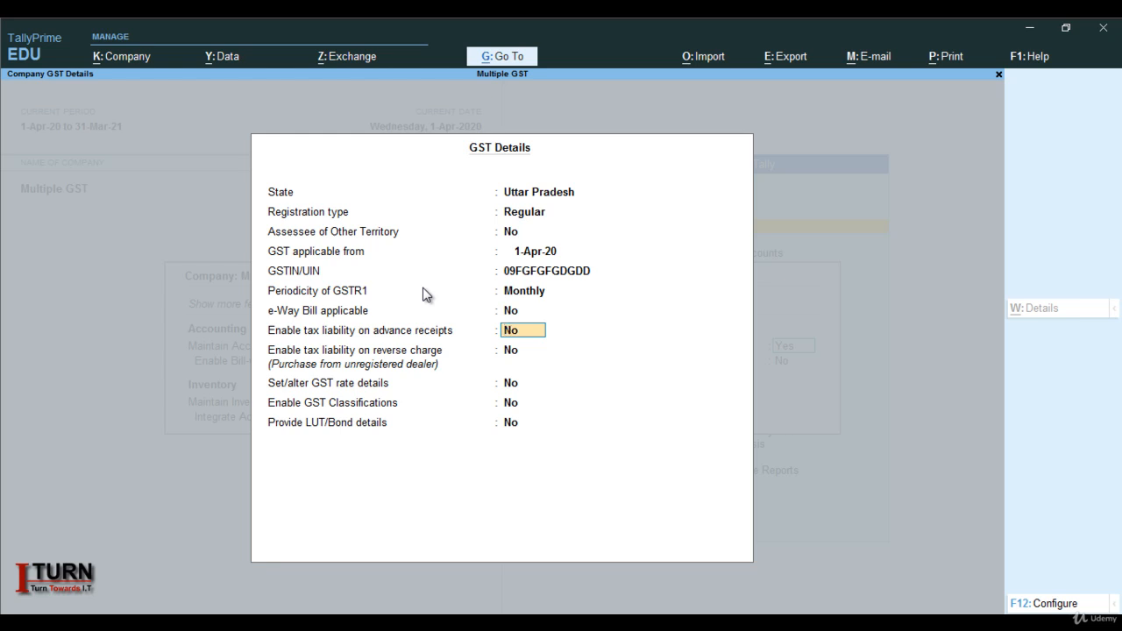
key("Return")
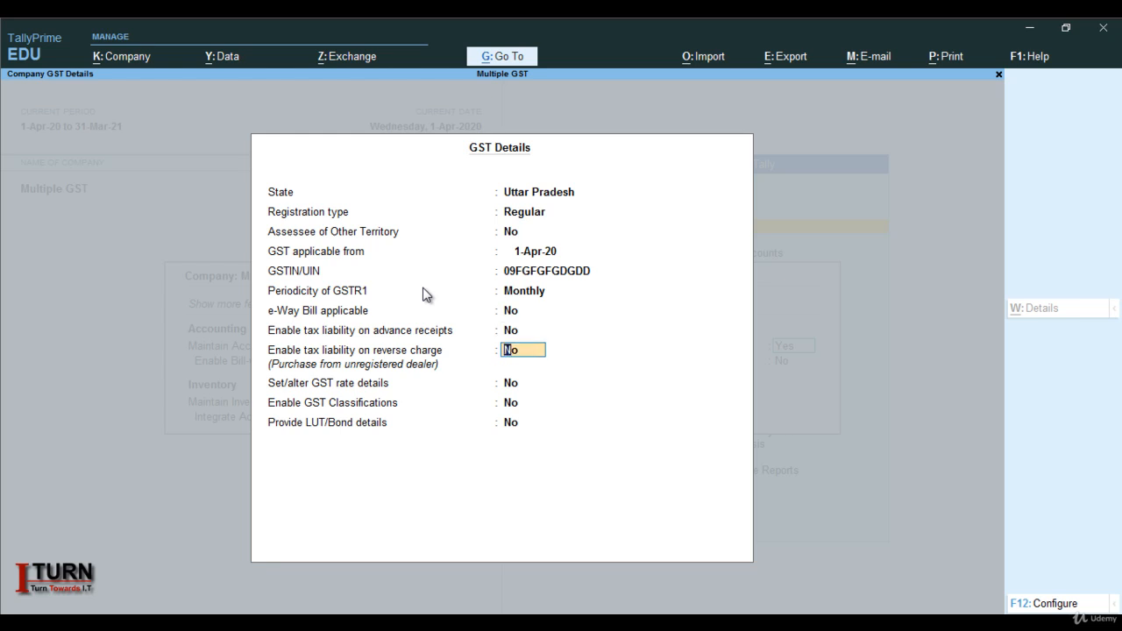
key("Return")
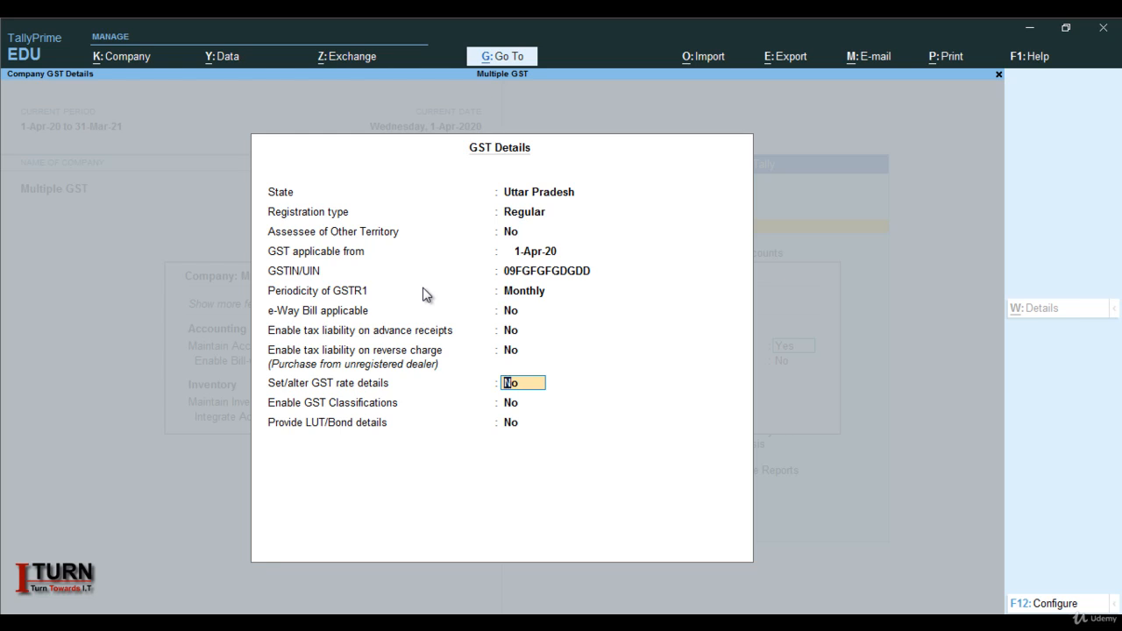
key("Return")
key("Return")
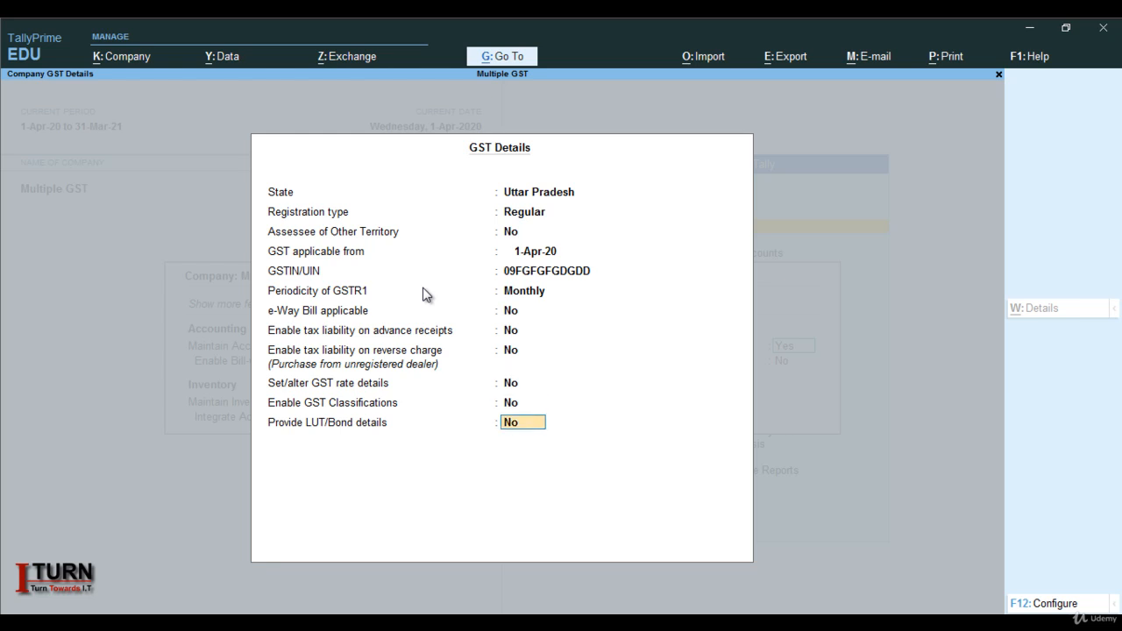
key("Return")
key("Return")
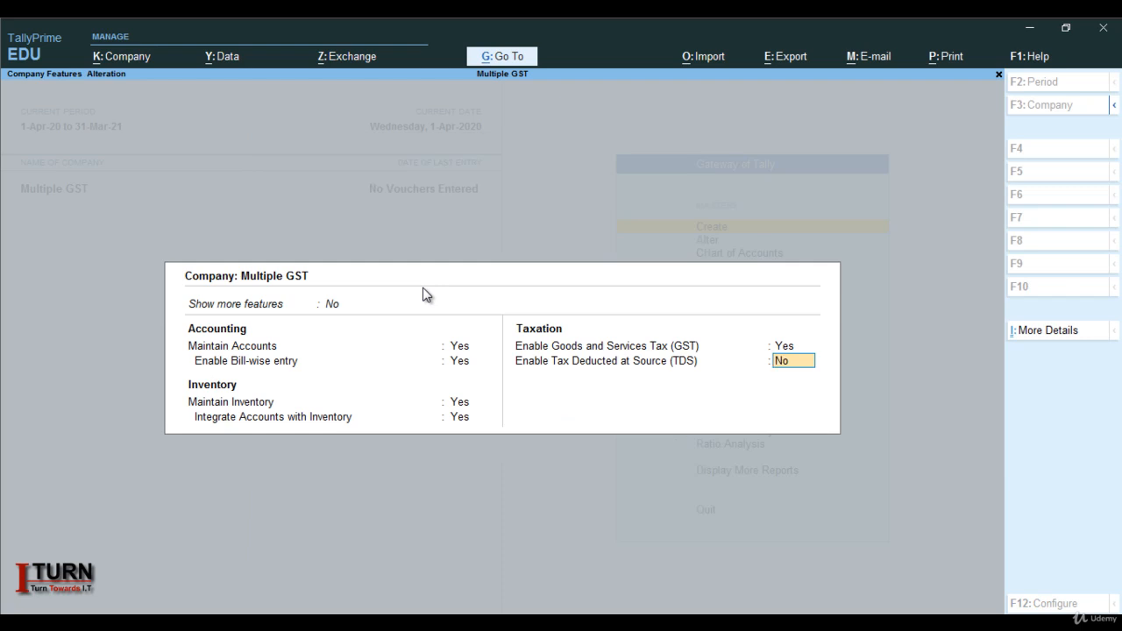
key("Return")
key("Return")
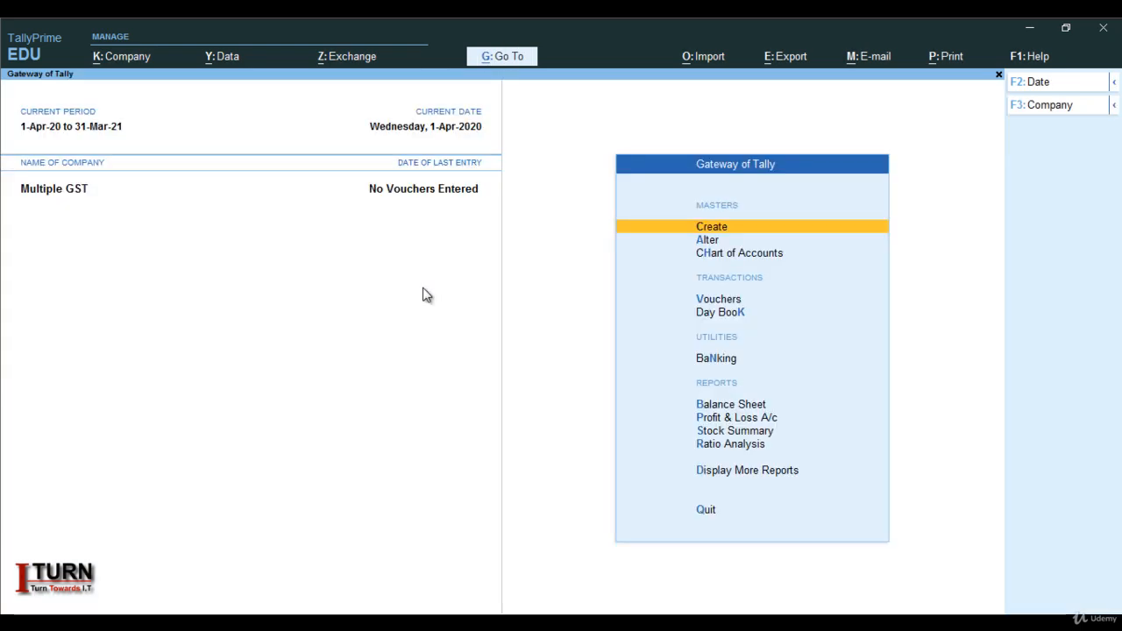
Step: Start a purchase voucher with supplier invoice number 2332 dated 1-Apr-20
key("Down")
key("Down")
key("Down")
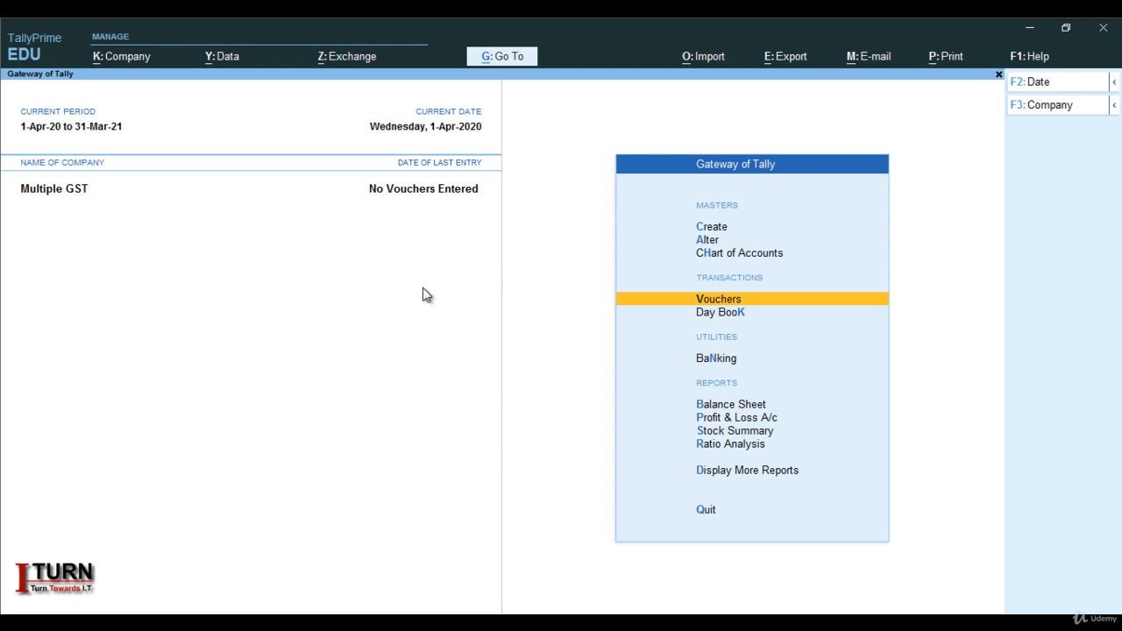
key("Return")
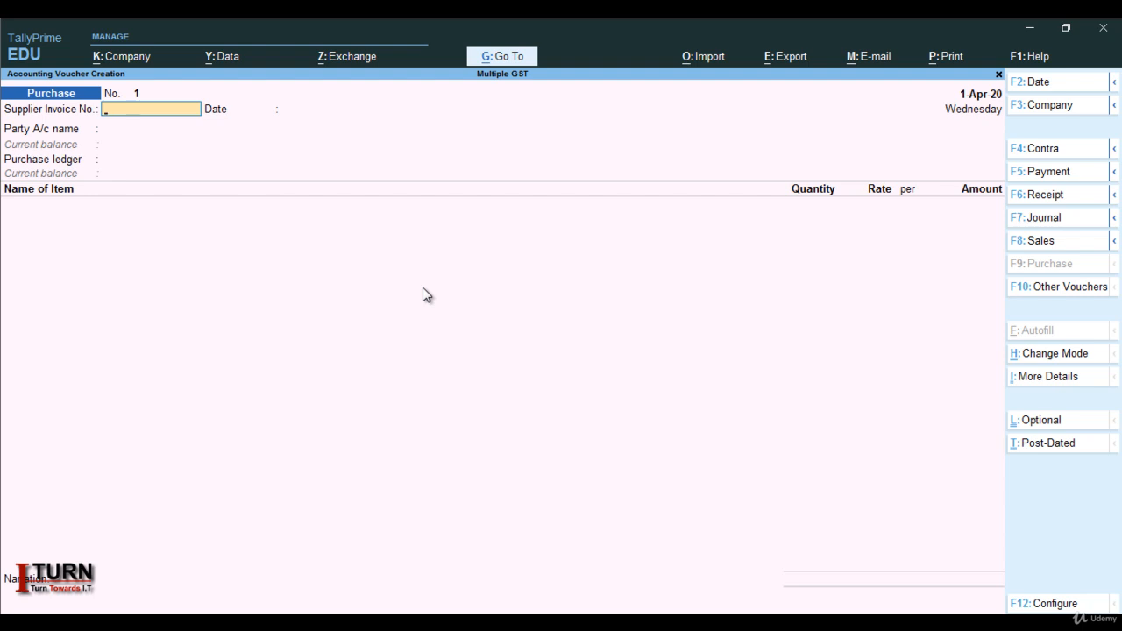
type("2332")
key("Return")
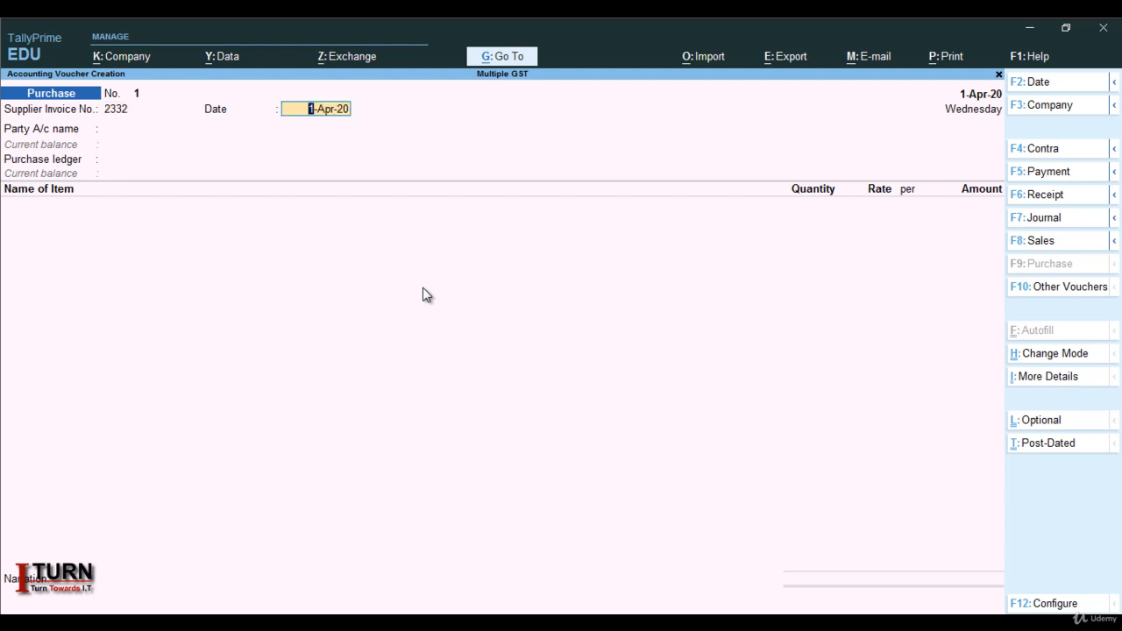
key("Return")
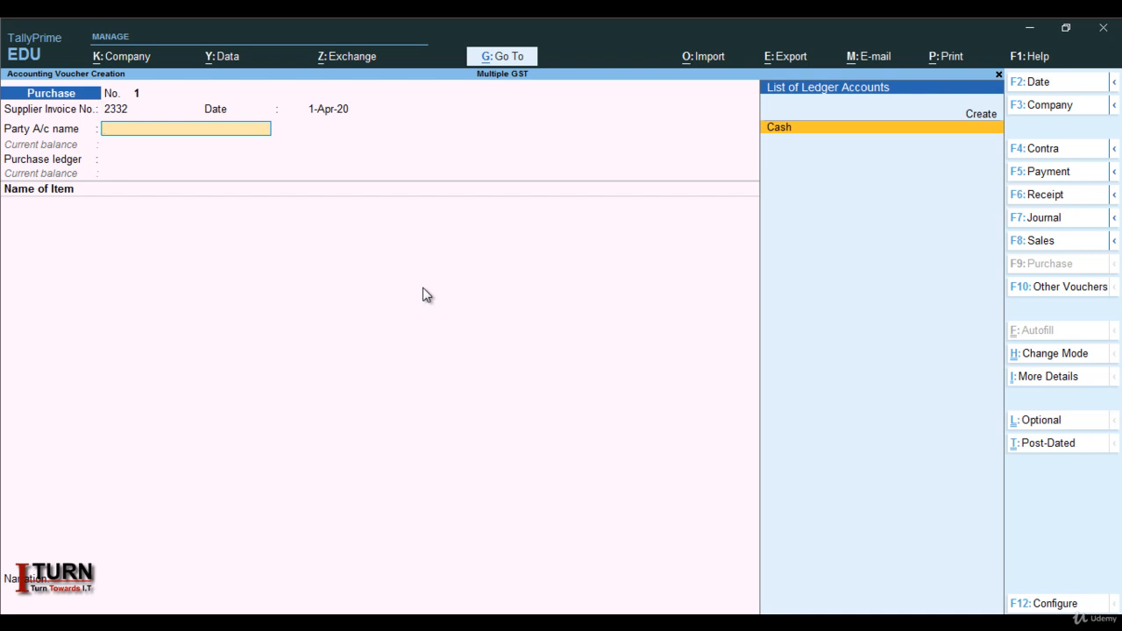
Step: Start a new party ledger named Ram Enterpise under Sundry Creditors from the voucher's party account
key("alt+c")
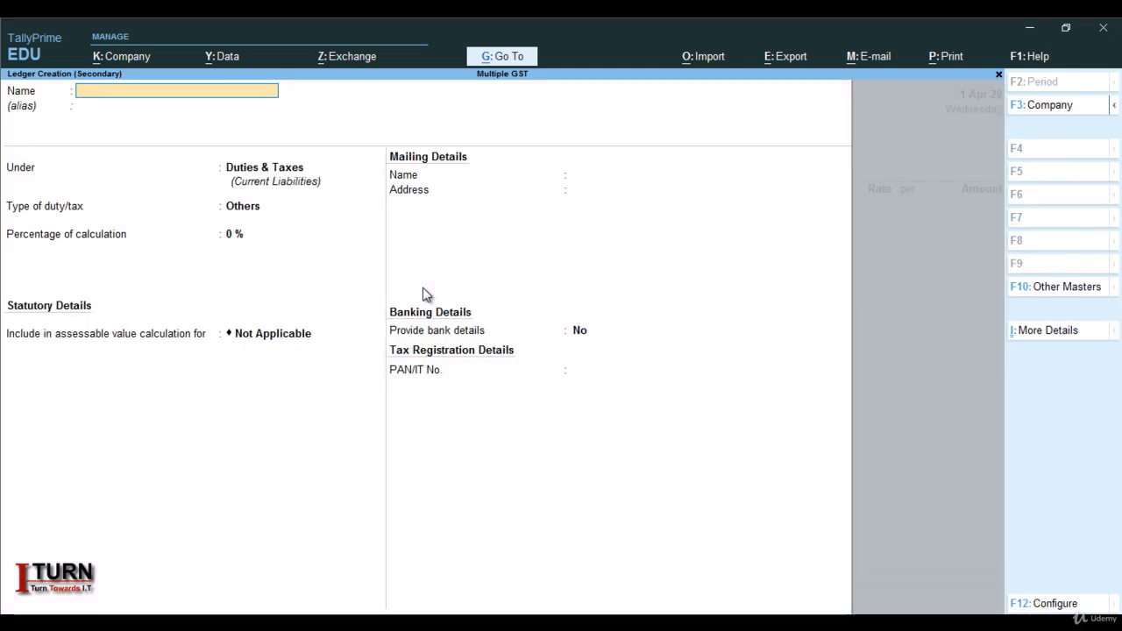
type("R")
key("Caps_Lock")
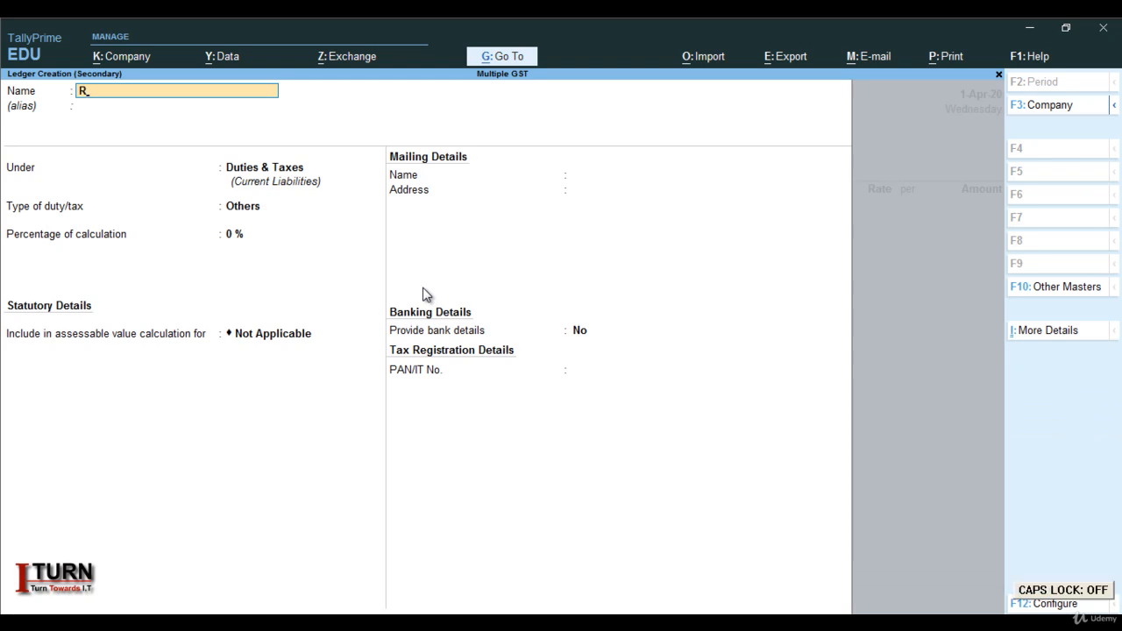
type("am Enterpise")
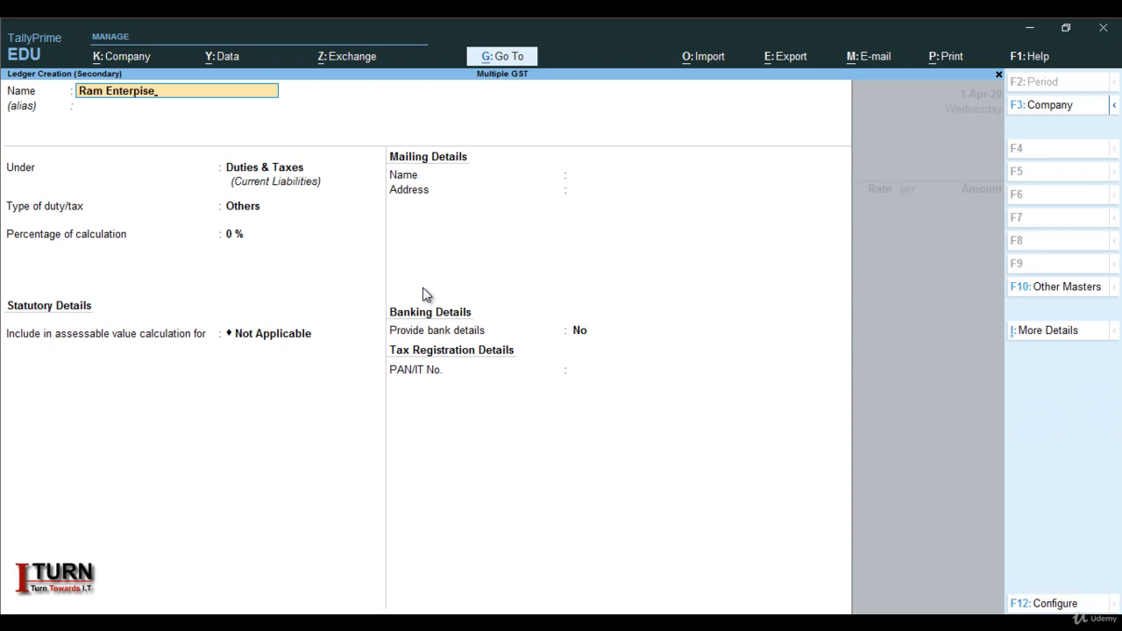
key("Return")
type("Su")
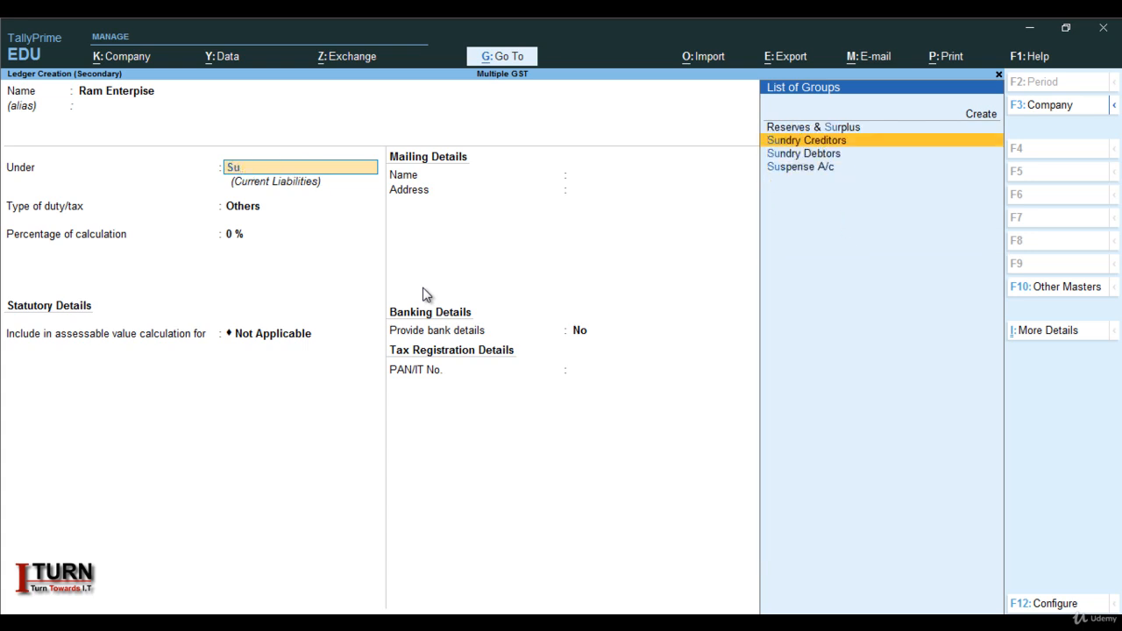
key("Return")
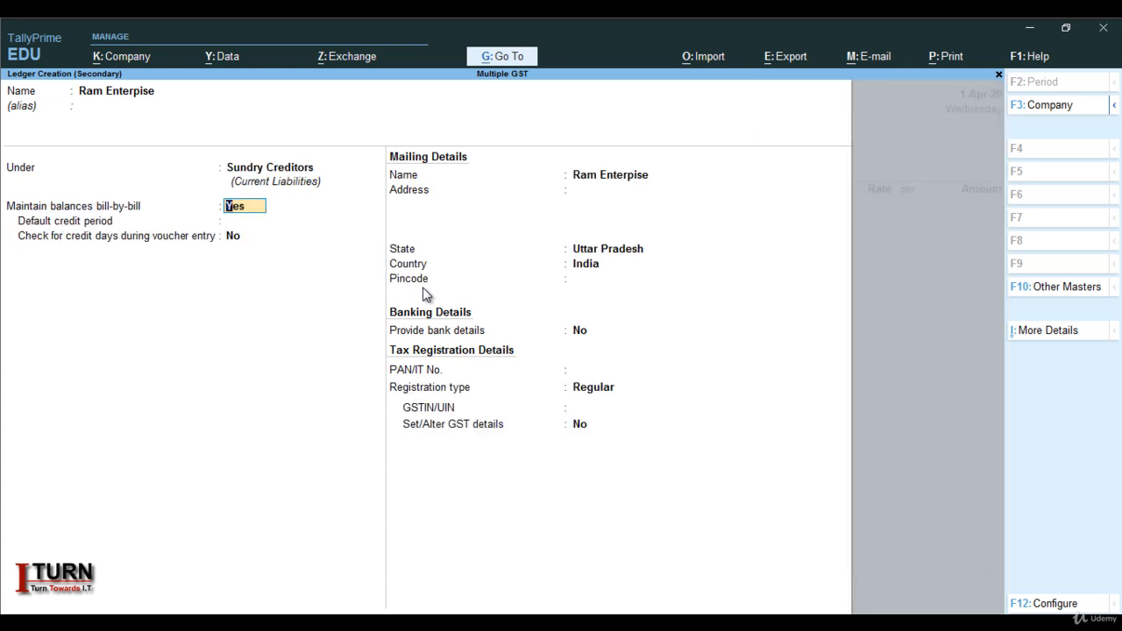
Step: Keep bill-by-bill balances at Yes for the Ram Enterpise ledger, leave its address blank and keep state Uttar Pradesh, India
key("Return")
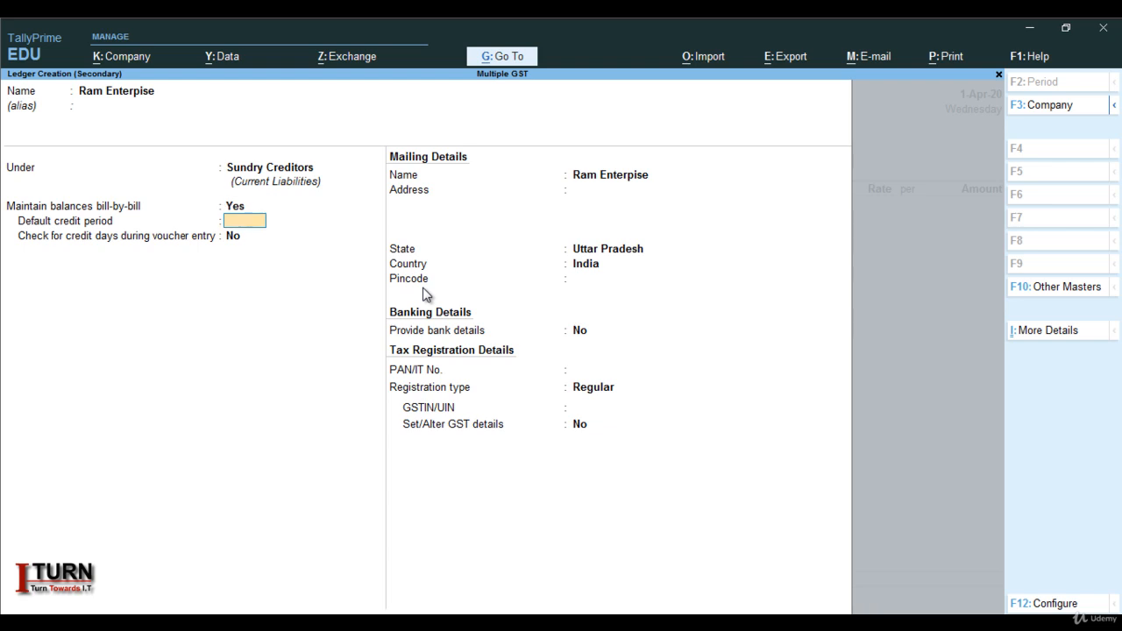
key("Return")
key("Return")
key("Return")
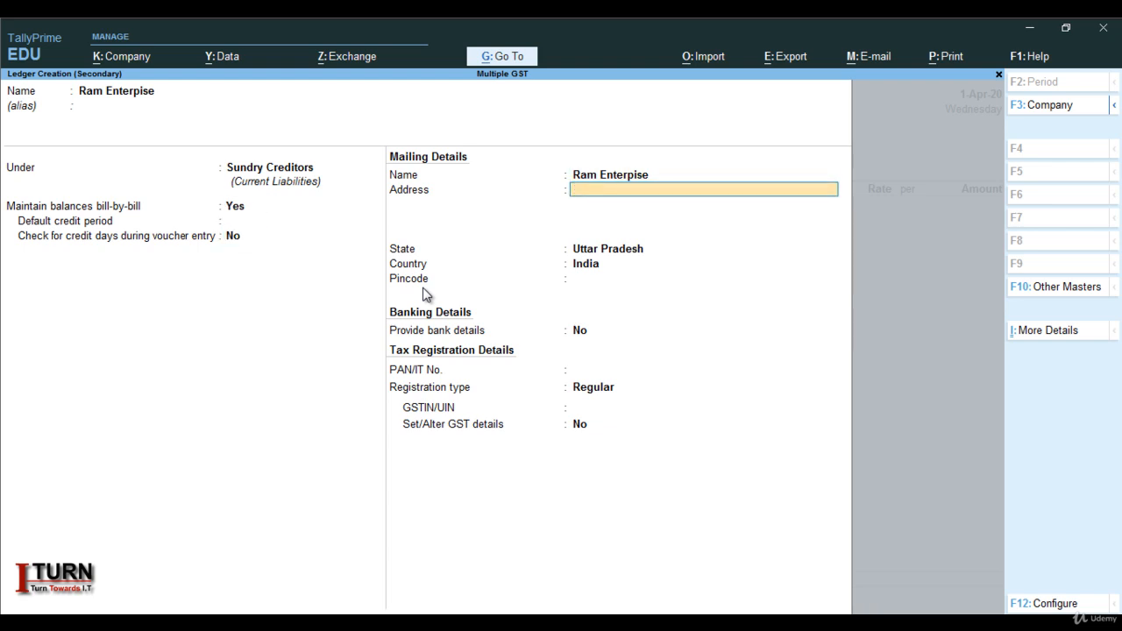
key("Return")
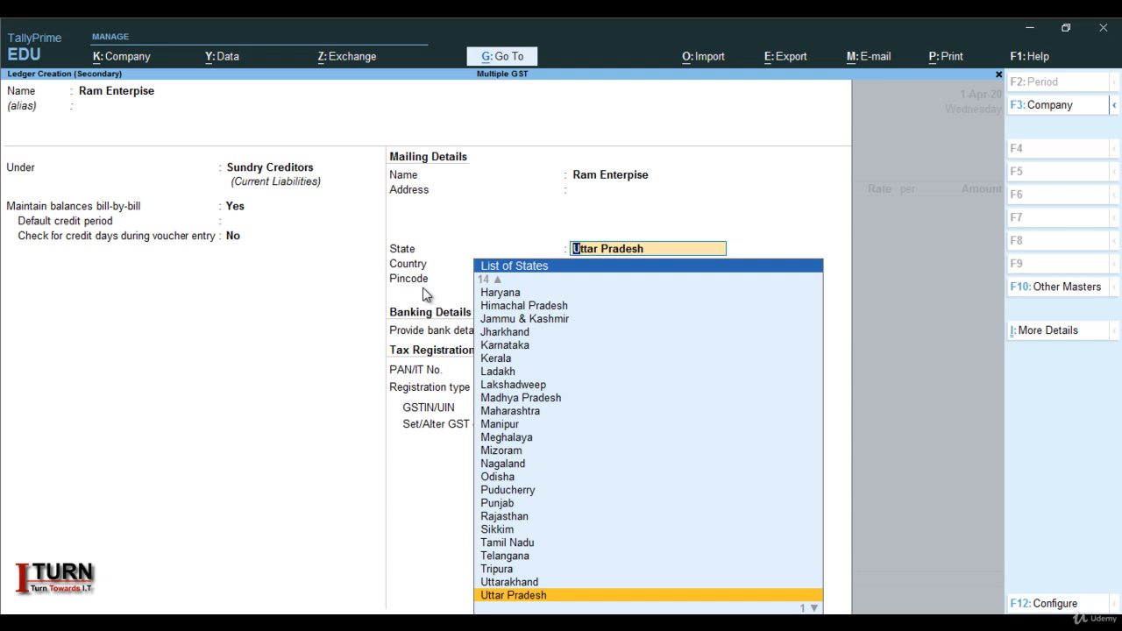
key("Return")
key("Return")
key("Return")
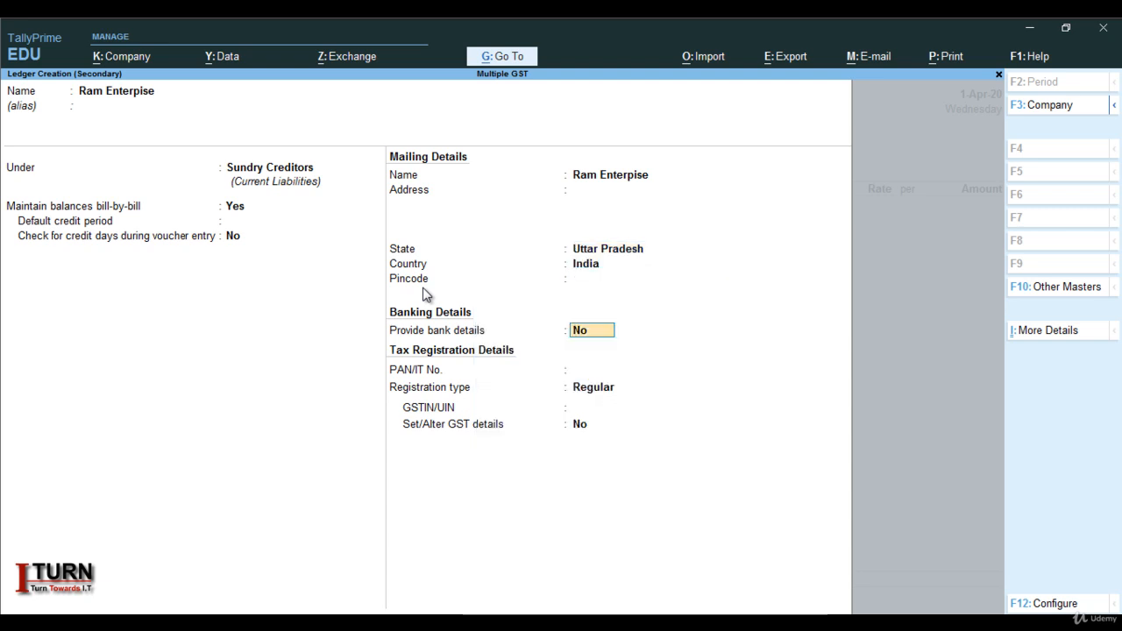
Step: Skip the bank details, keep Regular registration, enter the party's GSTIN and save the Ram Enterpise ledger
key("Return")
key("Return")
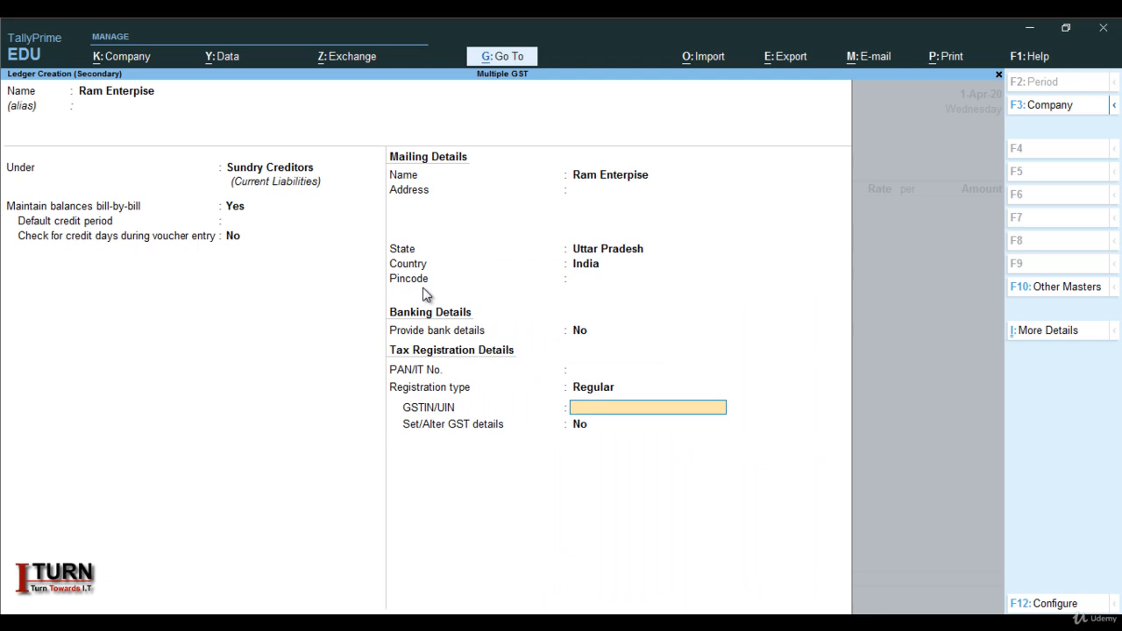
type("09FGFGSFGFD")
key("Return")
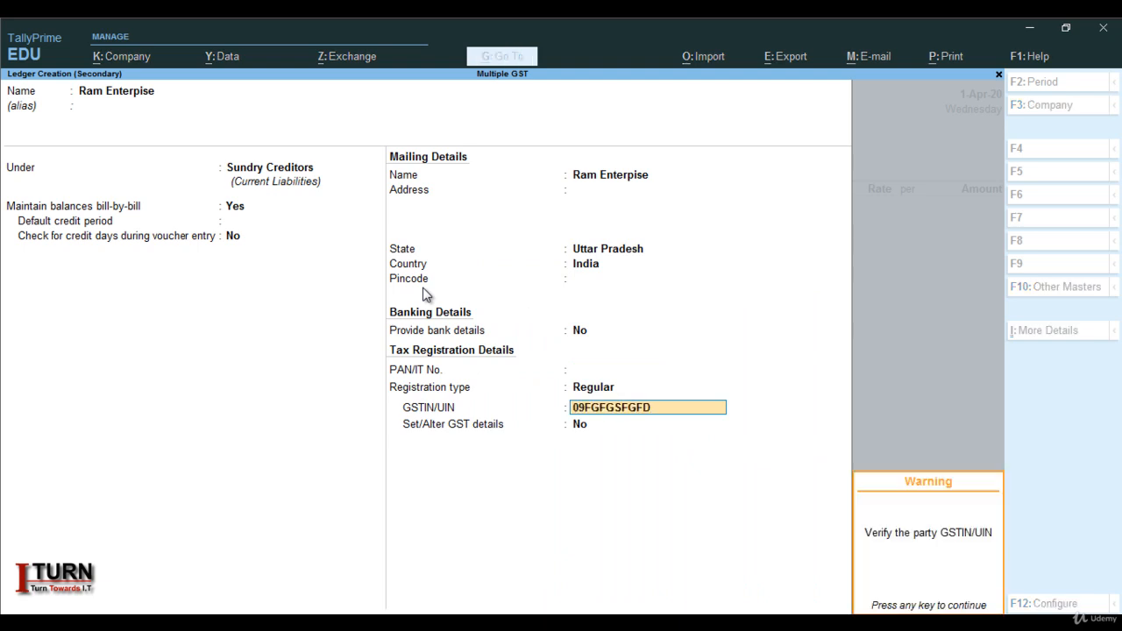
key("Return")
key("Return")
key("Return")
key("Return")
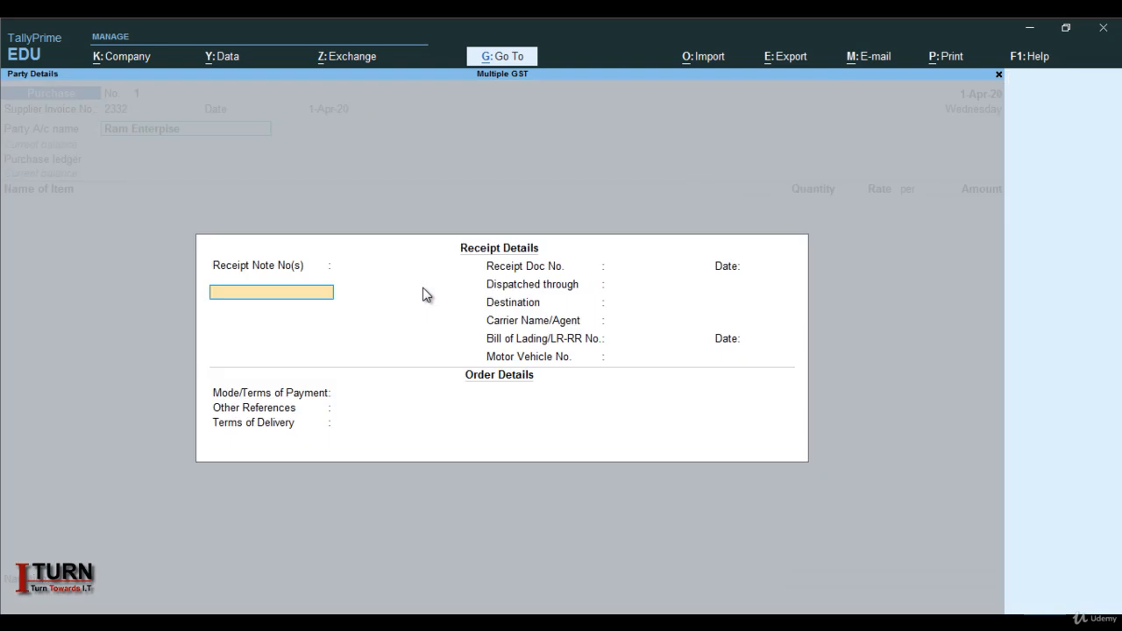
Step: Leave all receipt and order details of the purchase voucher blank and continue to the party details
key("Return")
key("Return")
key("Return")
key("Return")
key("Return")
key("Return")
key("Return")
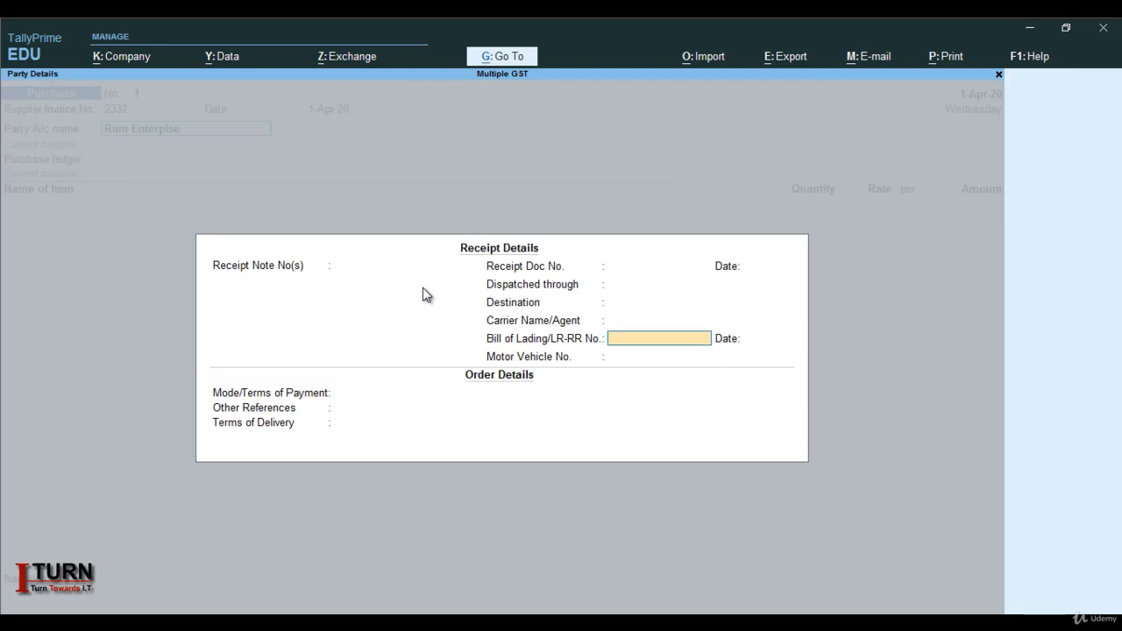
key("Return")
key("Return")
key("Return")
key("Return")
key("Return")
key("Return")
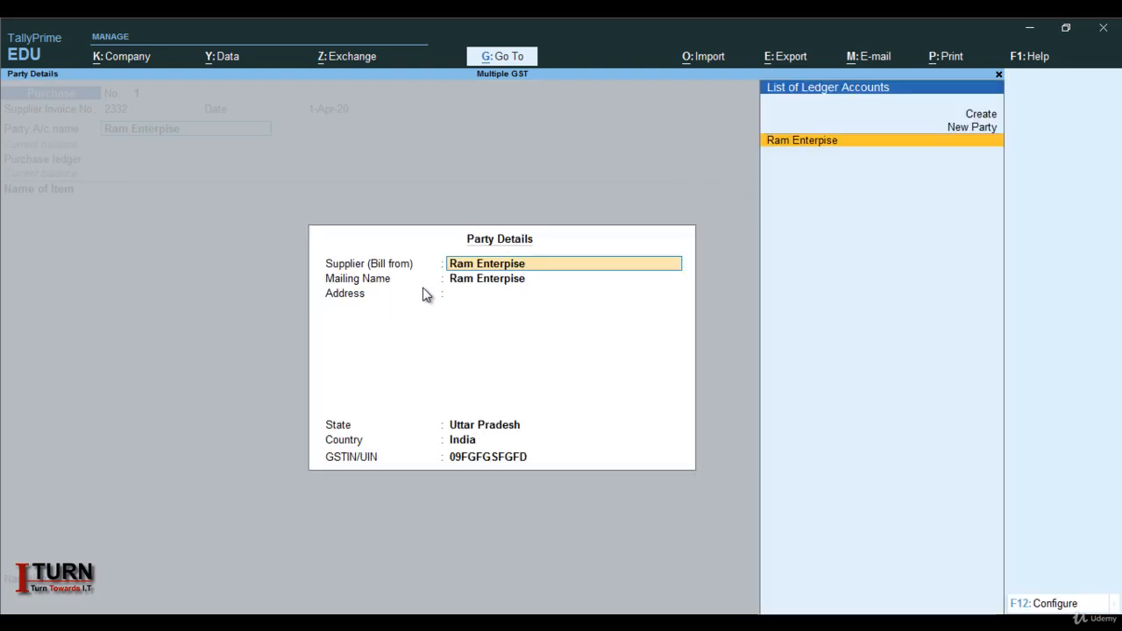
Step: Accept the supplier's party details with Ram Enterpise as the bill-from party and Uttar Pradesh as the state
key("Return")
key("Return")
key("Return")
key("Return")
key("Return")
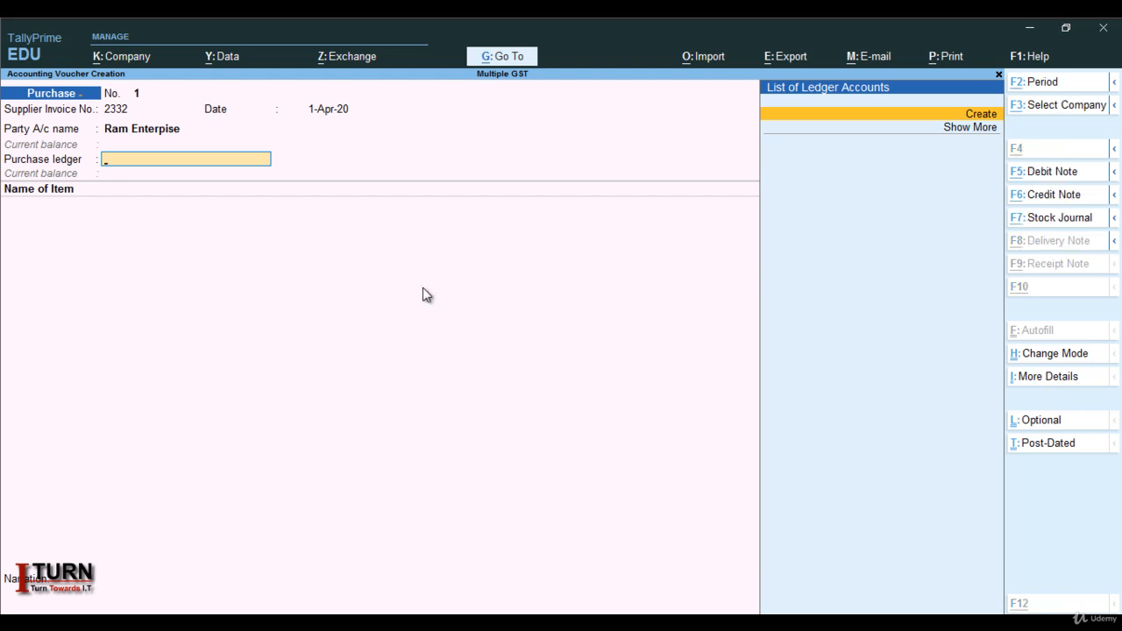
Step: Create a new ledger named Purchase under the Purchase Accounts group from the voucher's purchase ledger field
key("alt+c")
type("Pur")
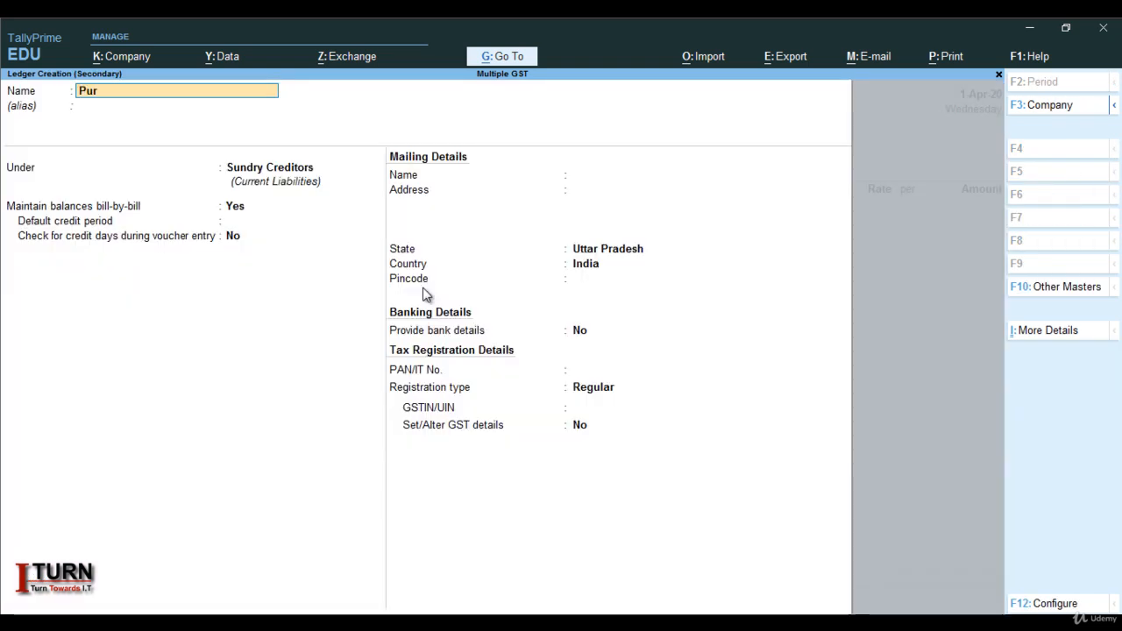
type("chase")
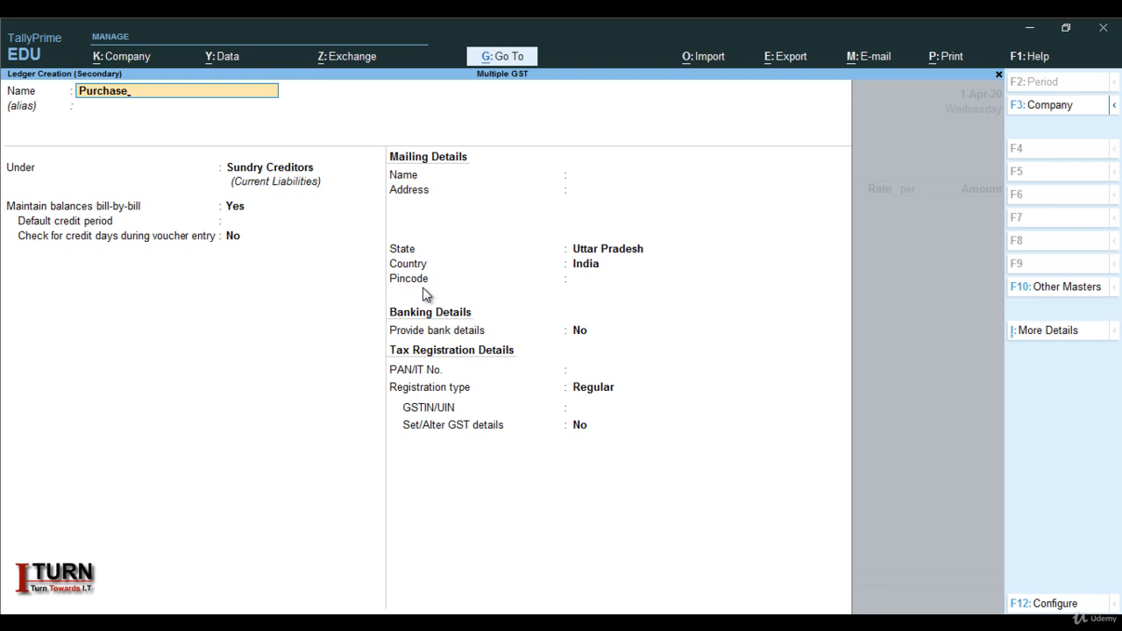
key("Return")
key("Return")
type("Pu")
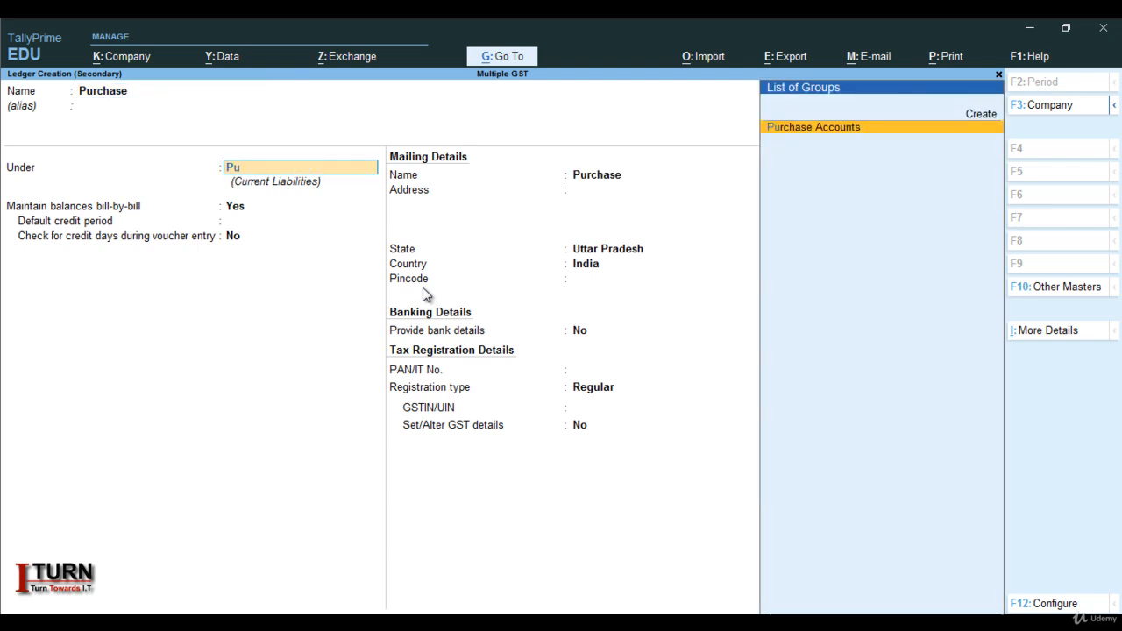
key("Return")
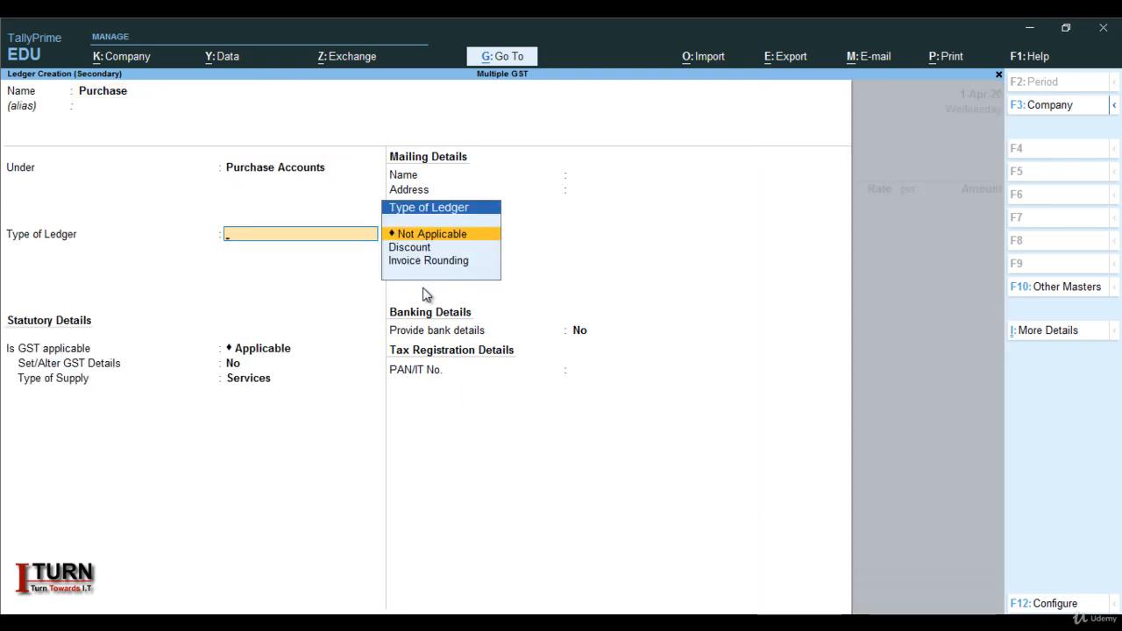
Step: Keep the Purchase ledger's type Not Applicable and GST Applicable without further GST details, set its supply type to Goods and save it
key("Return")
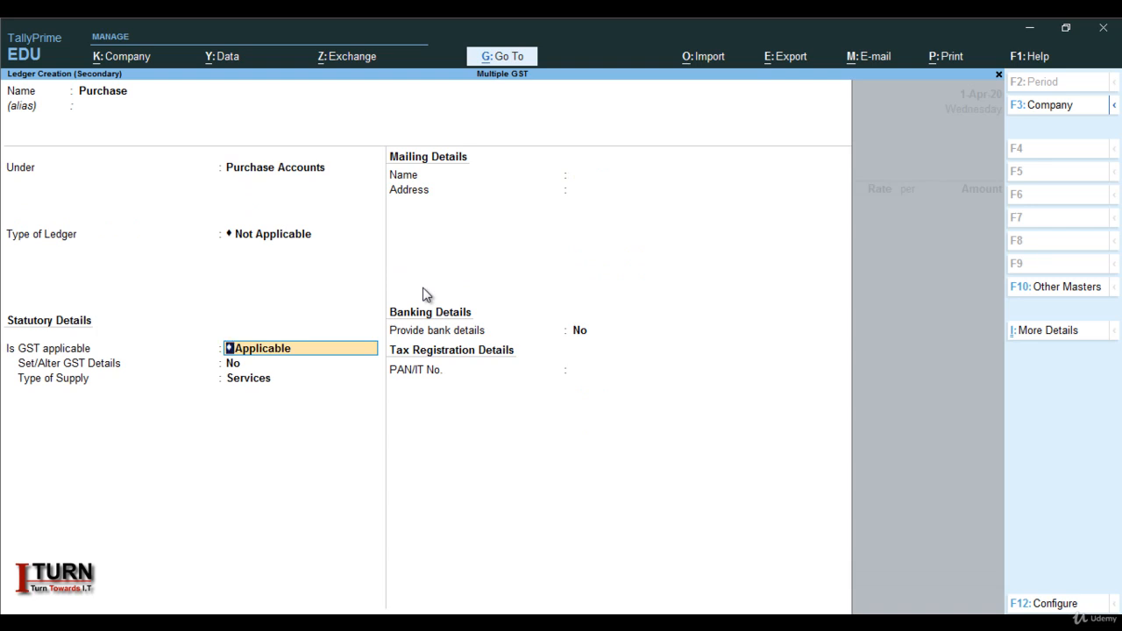
key("Return")
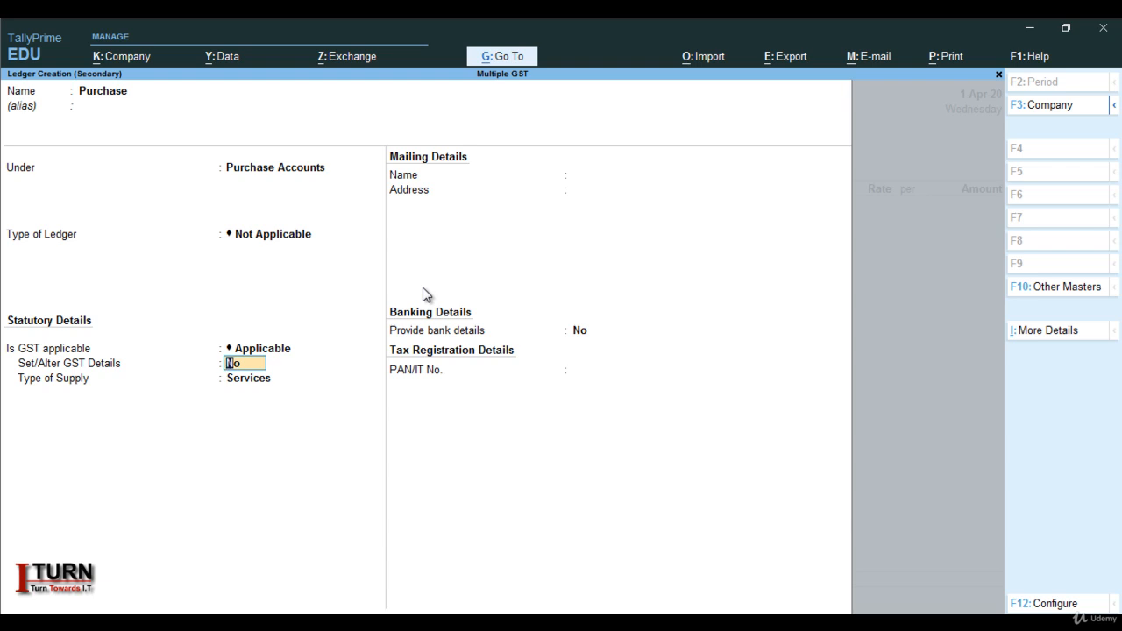
key("Return")
key("Up")
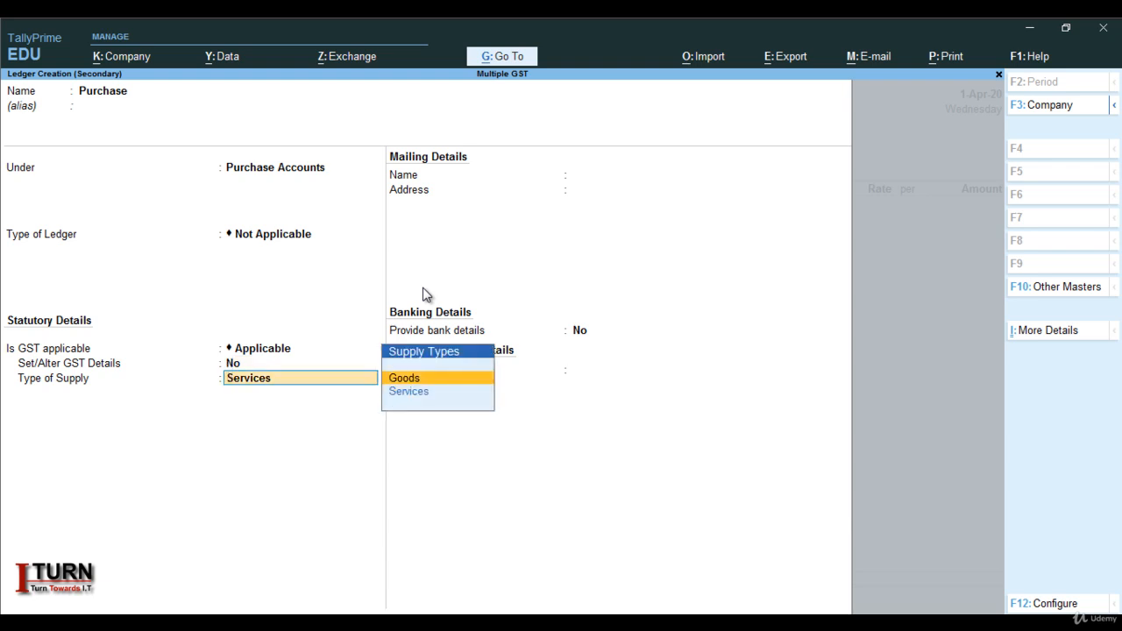
key("Return")
key("Return")
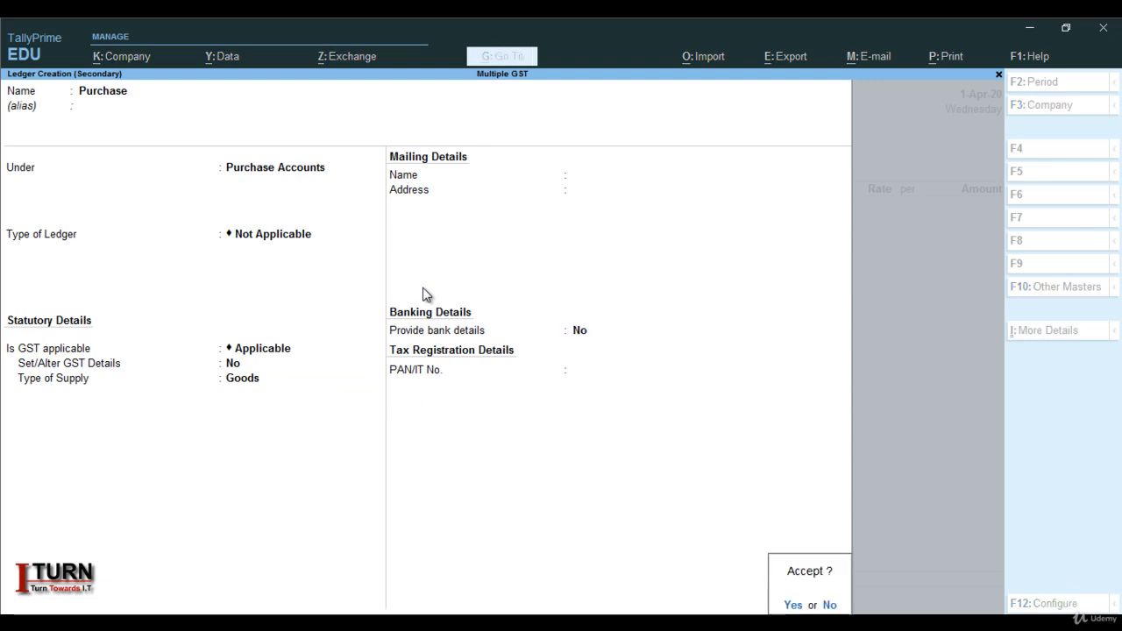
key("Return")
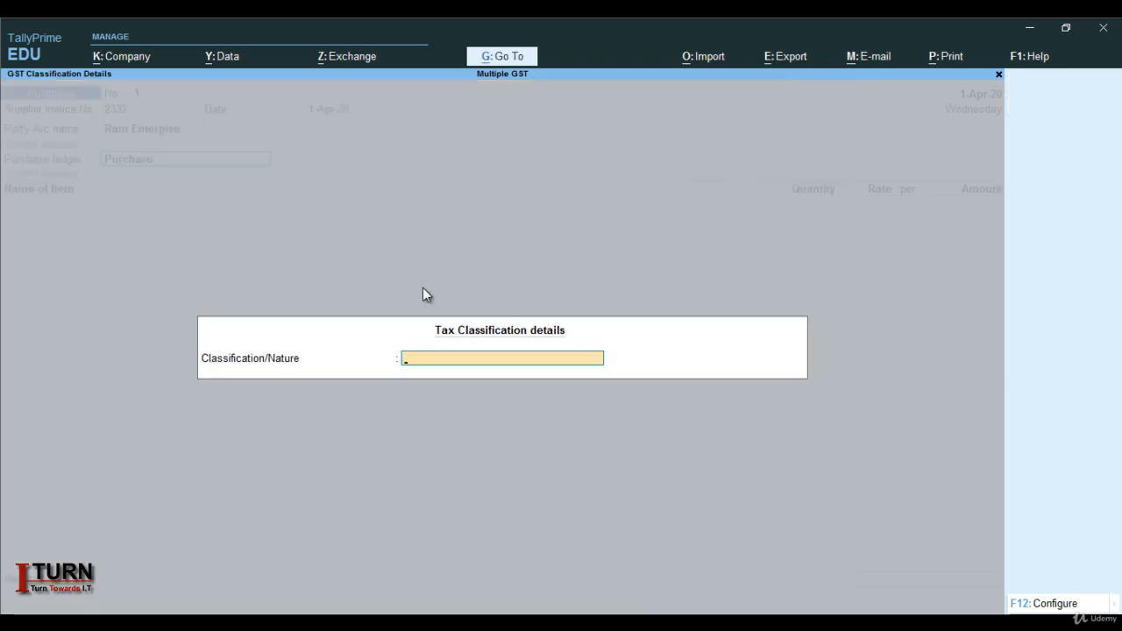
Step: Set the tax classification of the purchase ledger to Purchase Taxable and continue to the item lines
type("Pu")
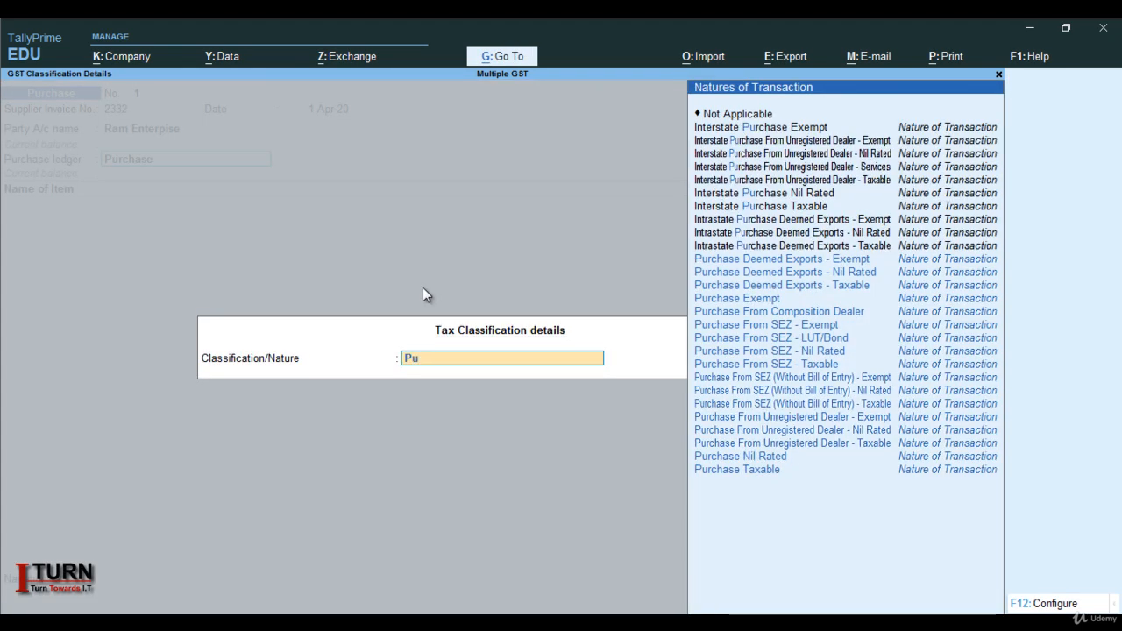
key("End")
key("Return")
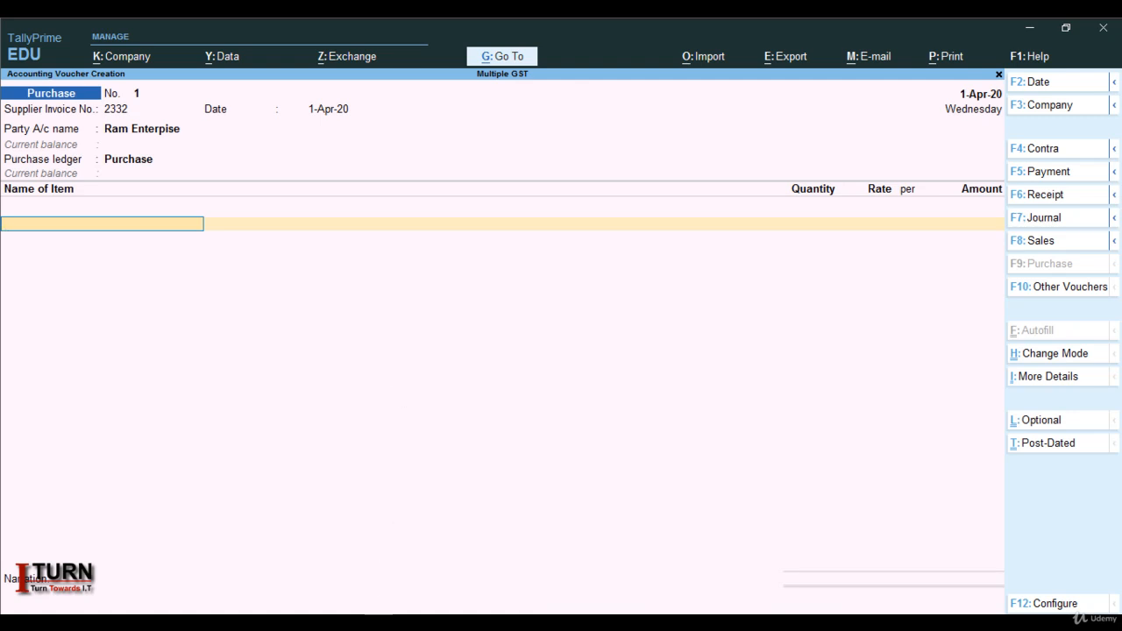
left_click(367, 621)
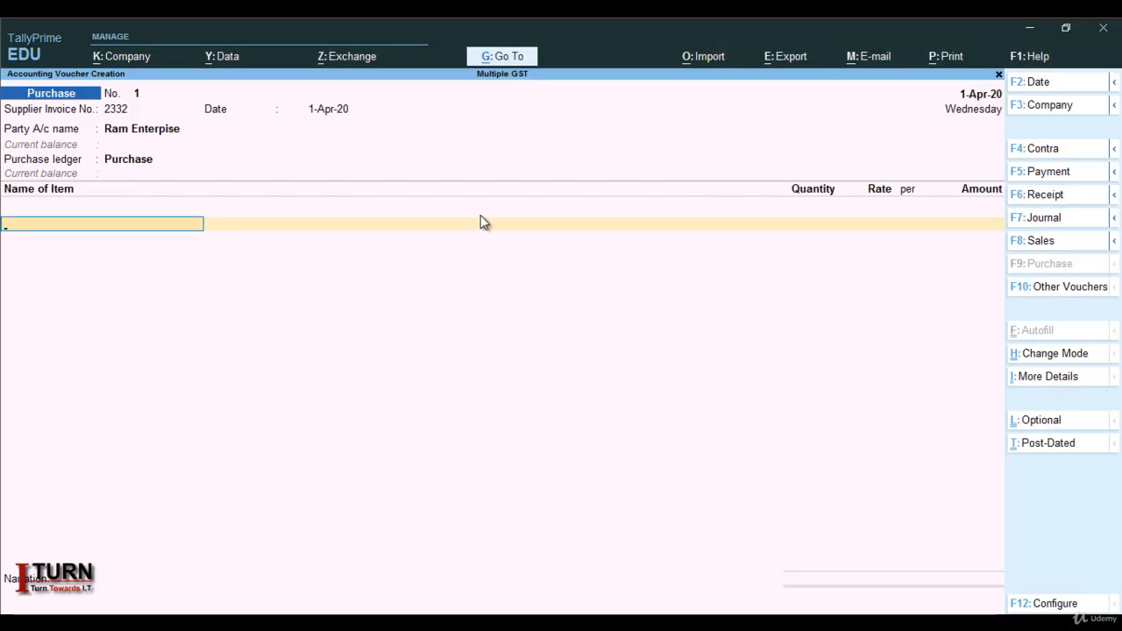
Step: Start a new stock item named Hairoil Botle without an alias, under the Primary group
key("alt+c")
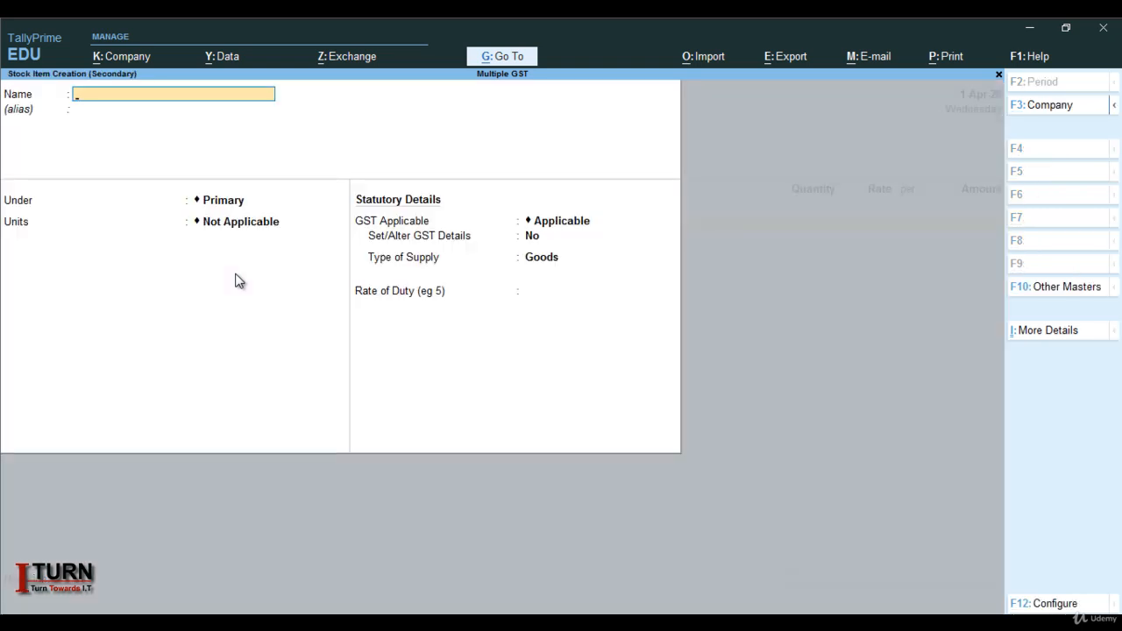
key("Caps_Lock")
type("H")
key("Caps_Lock")
type("ai")
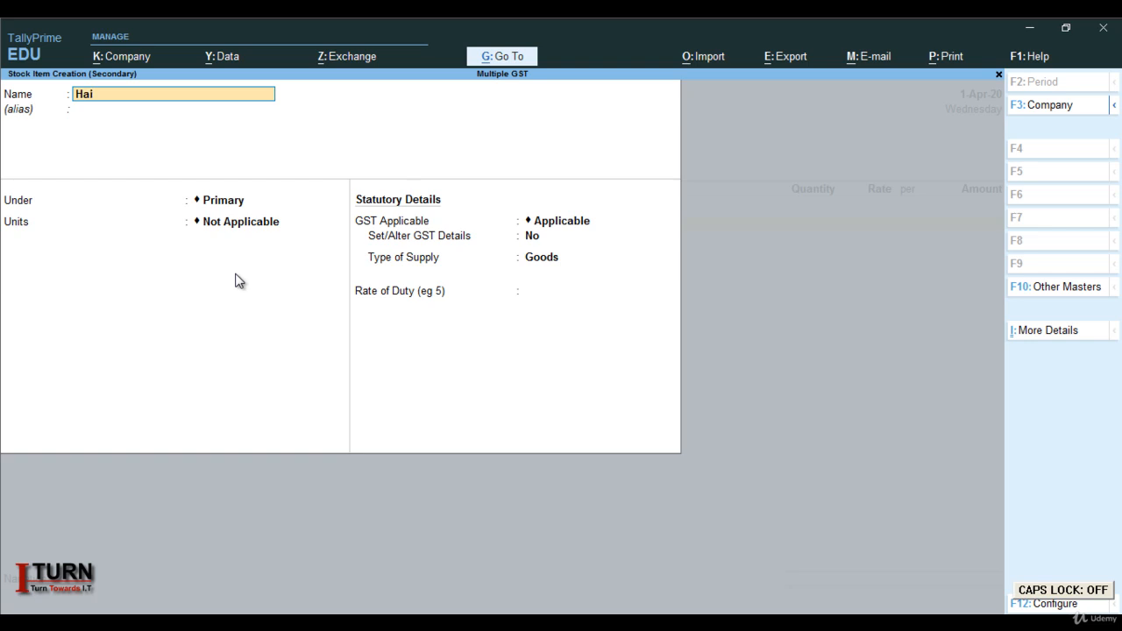
type("roil")
key("Caps_Lock")
type("B")
key("Caps_Lock")
type("otle")
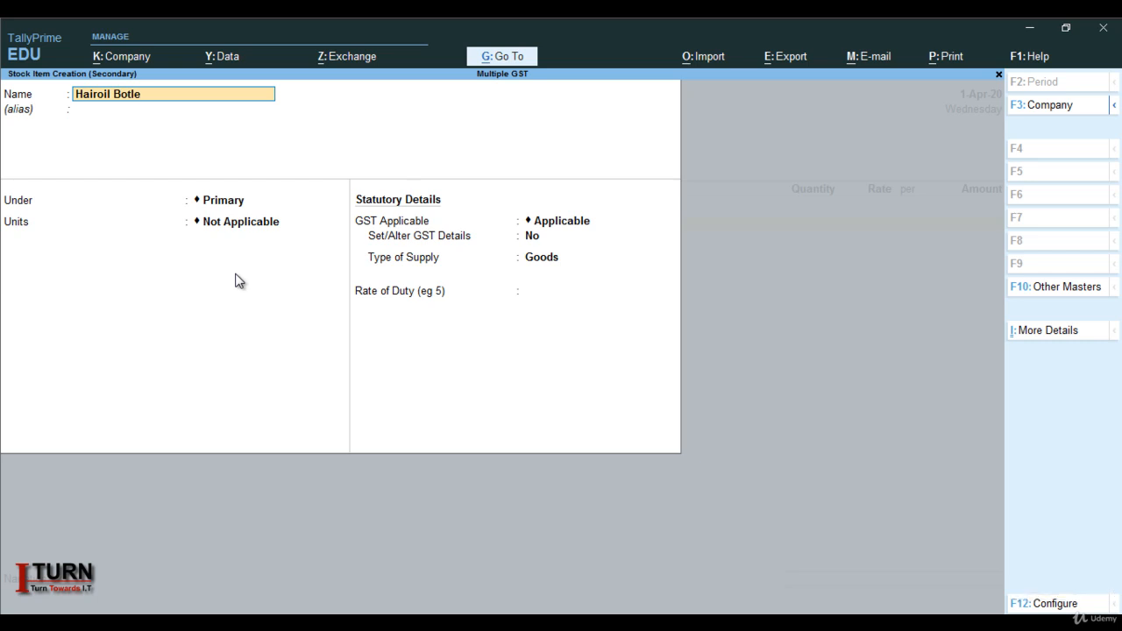
key("Return")
key("Return")
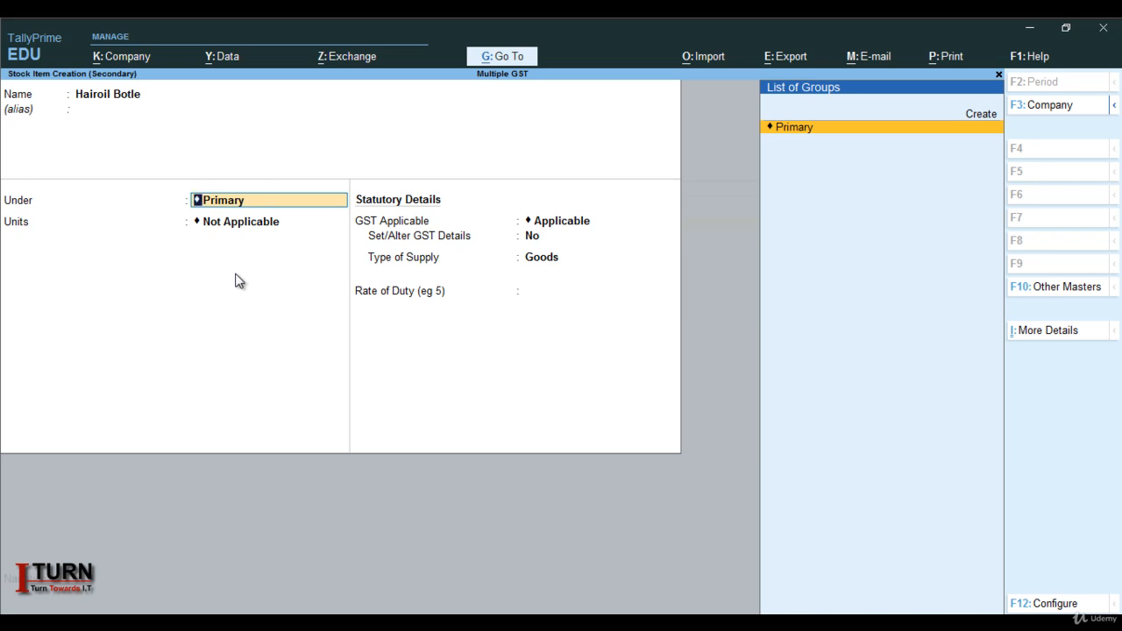
key("Return")
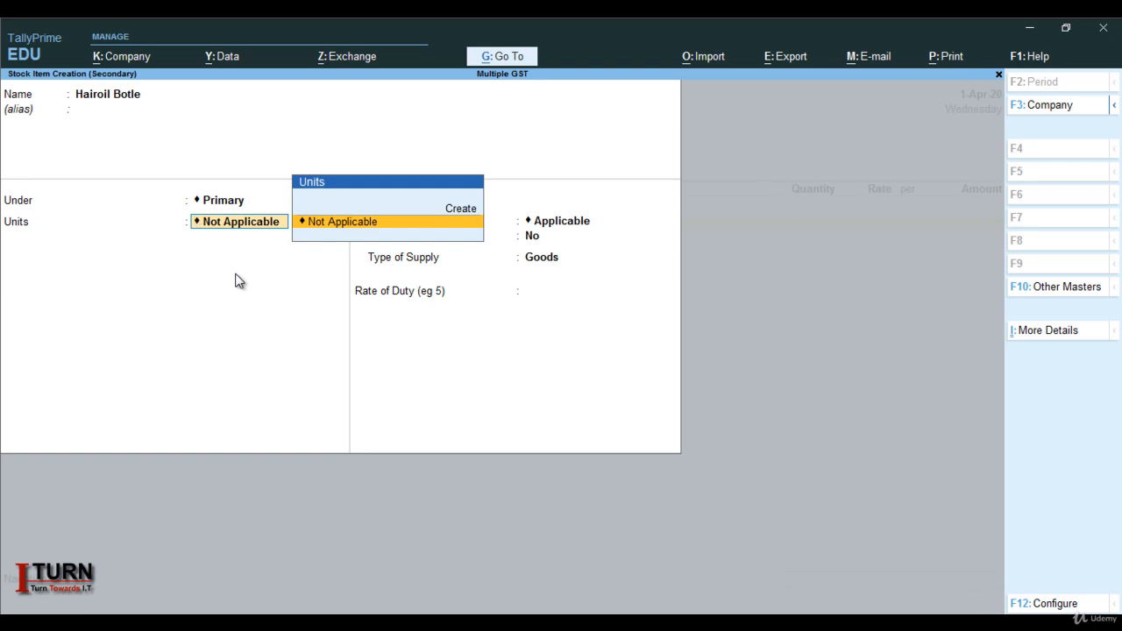
Step: Create a simple unit pcs with quantity code PCS-PIECES and 0 decimal places for the Hairoil Botle item
key("alt")
key("alt+c")
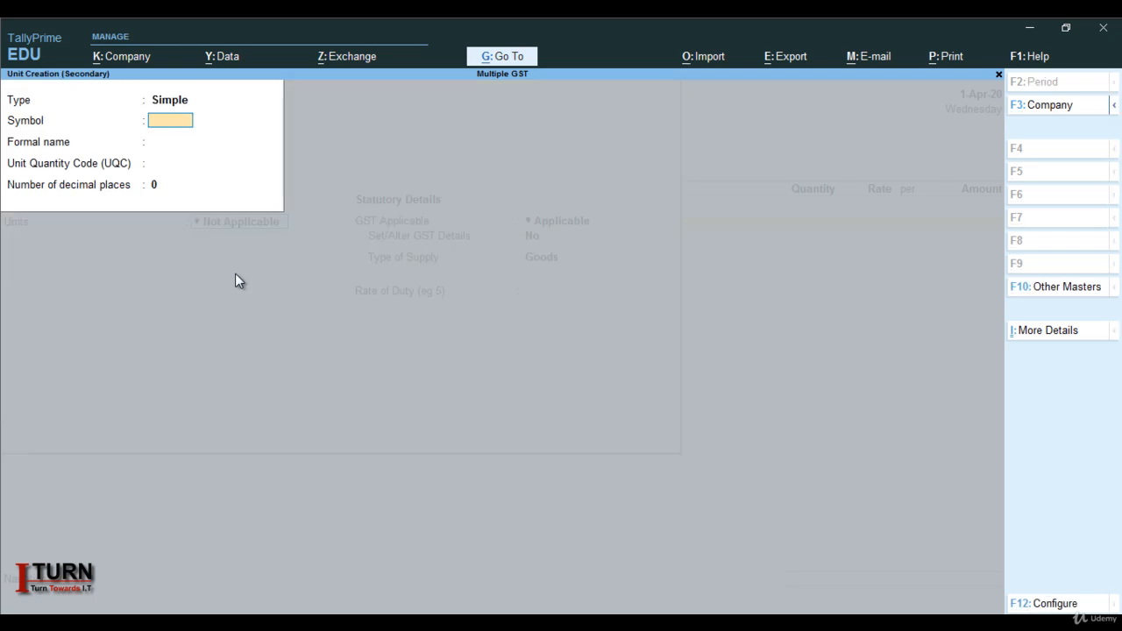
type("pcs")
key("Return")
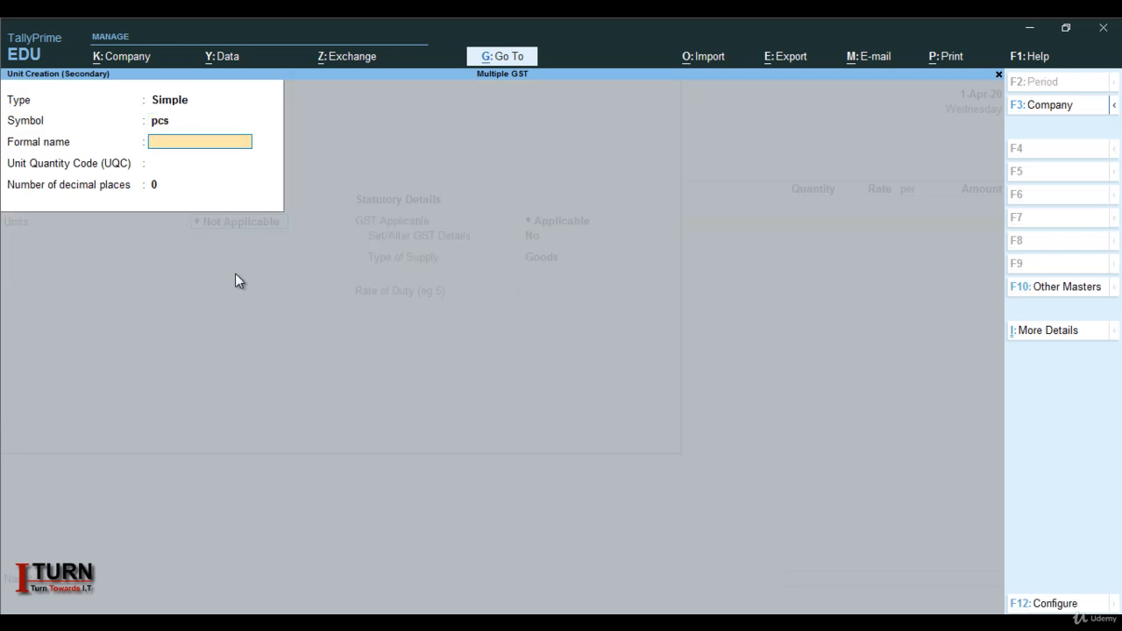
key("Return")
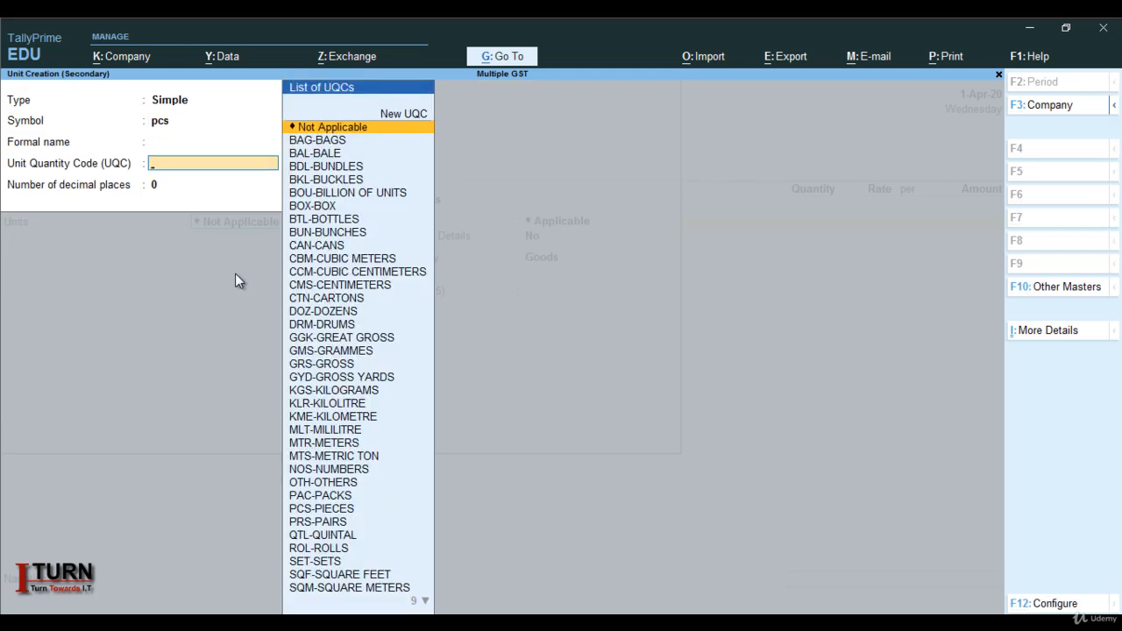
type("pie")
key("Return")
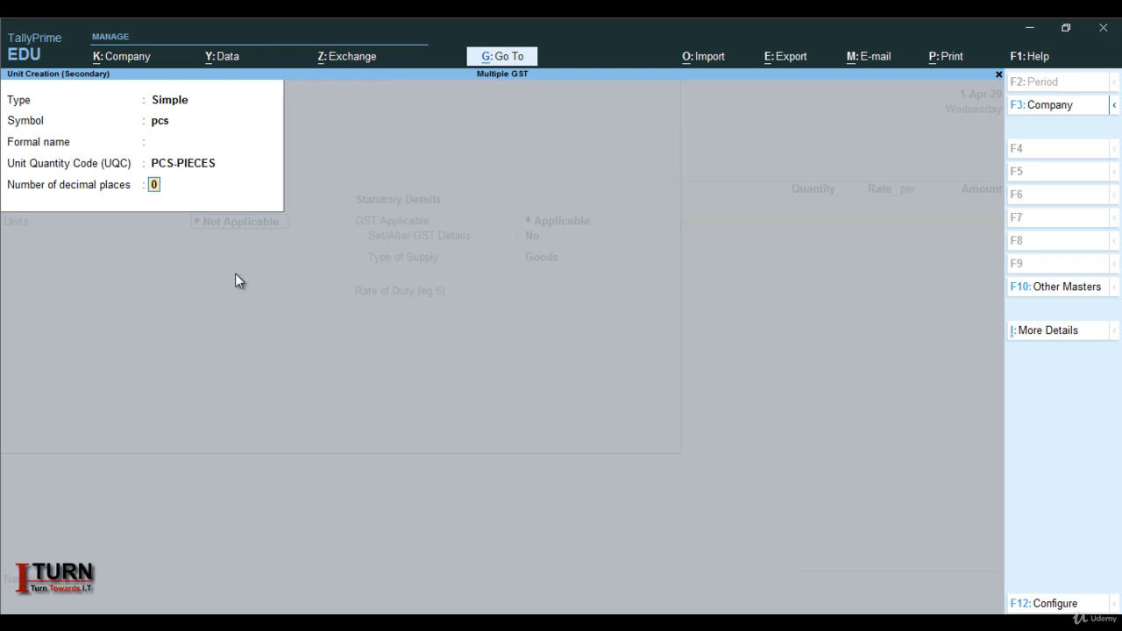
key("Return")
key("Return")
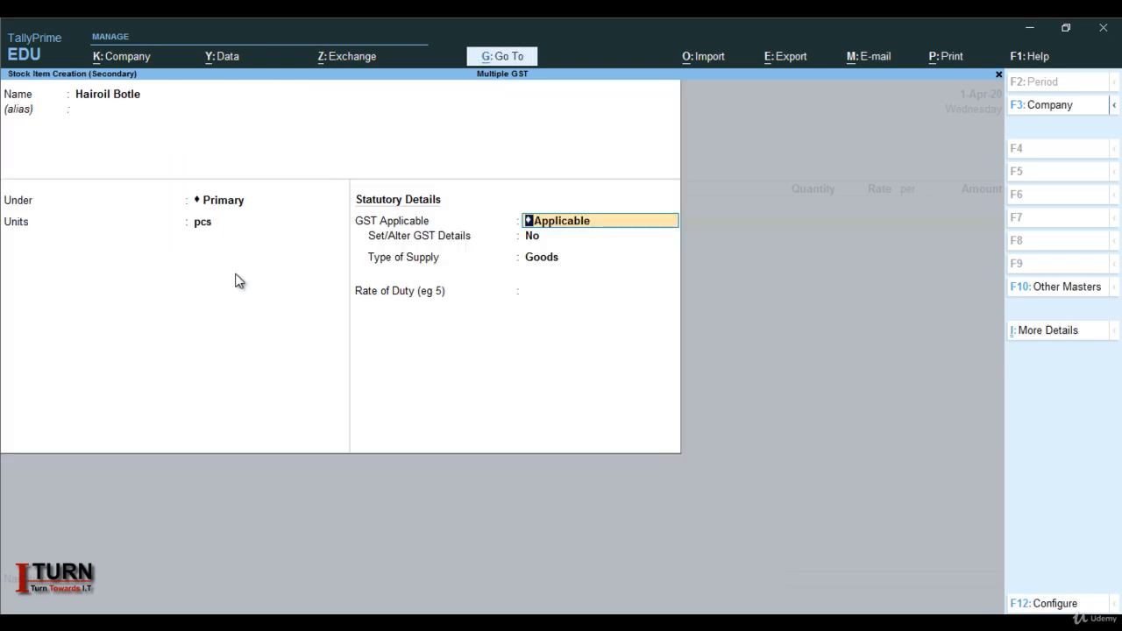
Step: Enable GST details for Hairoil Botle, calculated on value, taxable, with 18% integrated tax and no cess
key("Return")
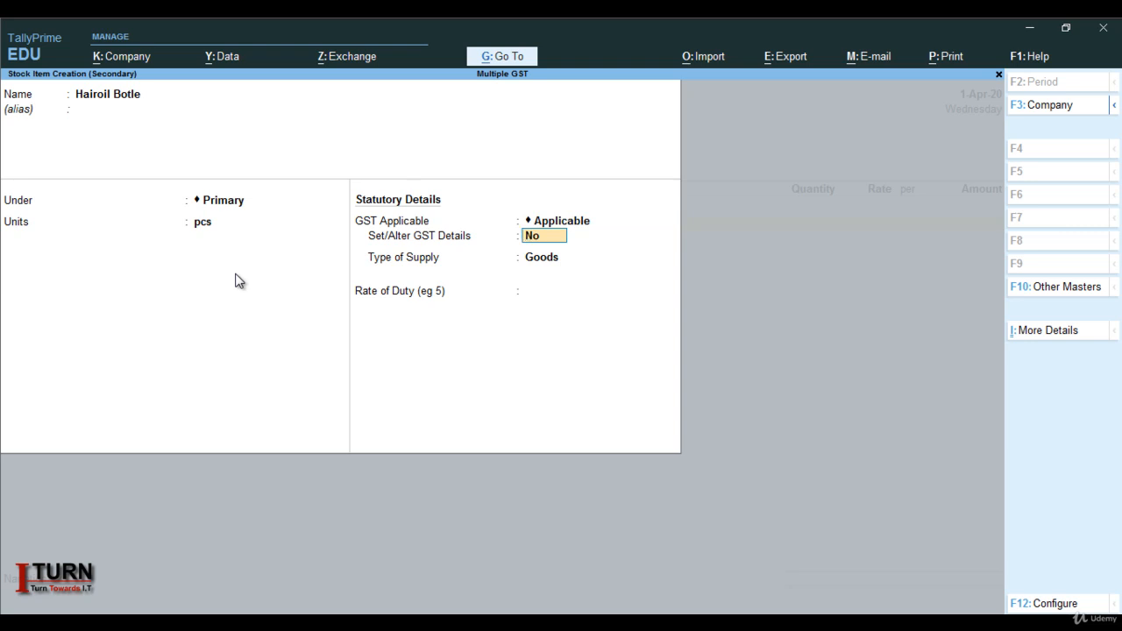
key("y")
key("Return")
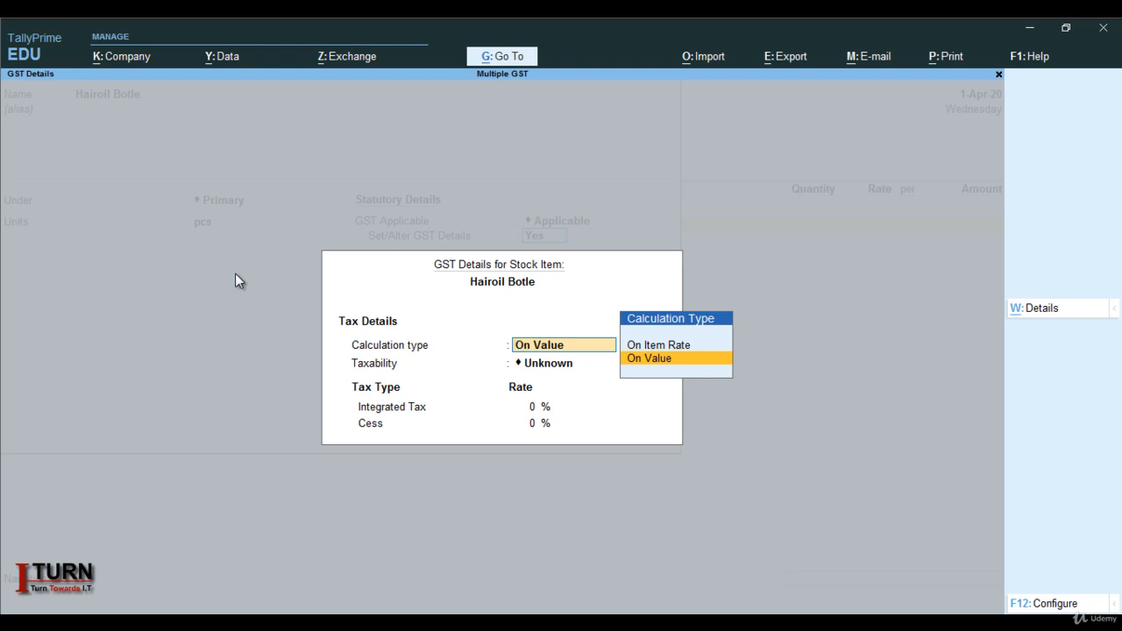
key("Return")
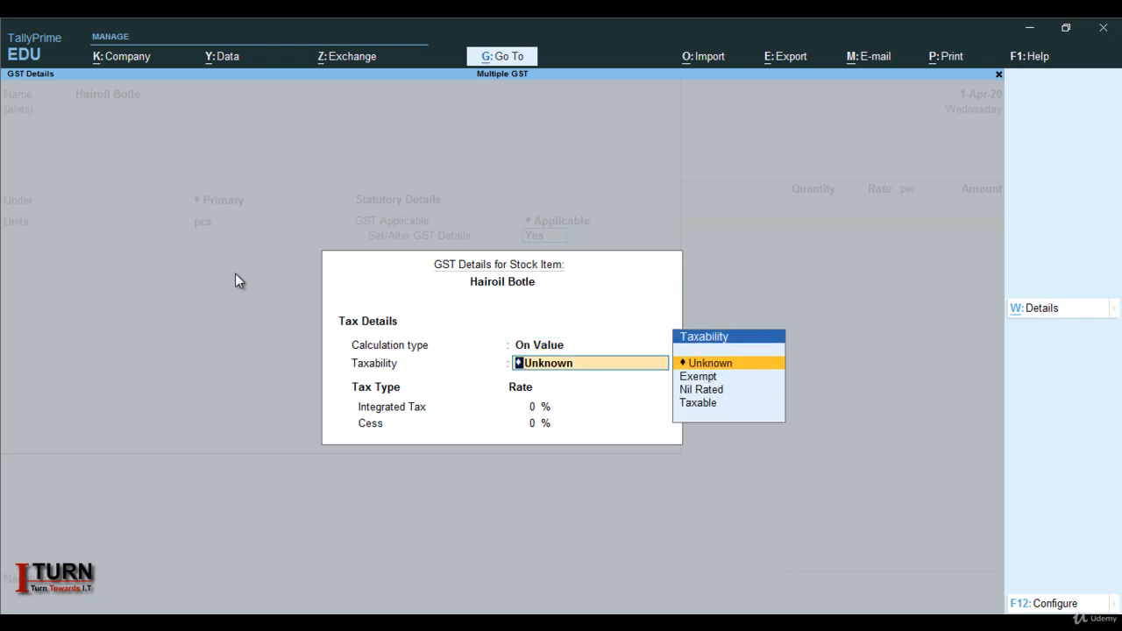
key("Down")
key("Down")
key("Down")
key("Return")
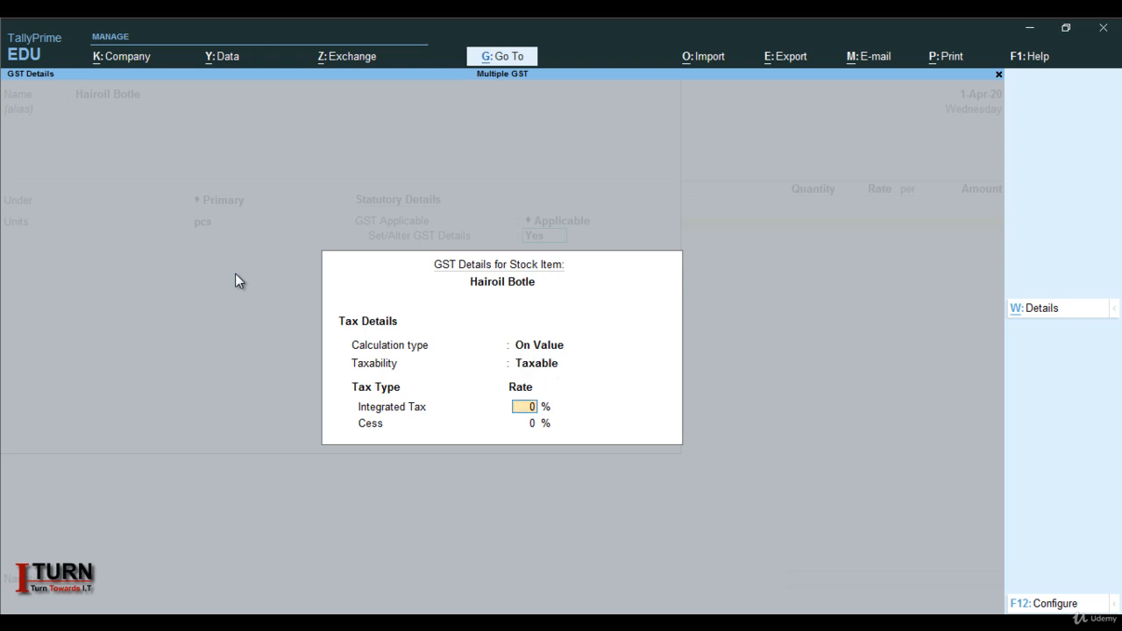
type("18")
key("Return")
key("Return")
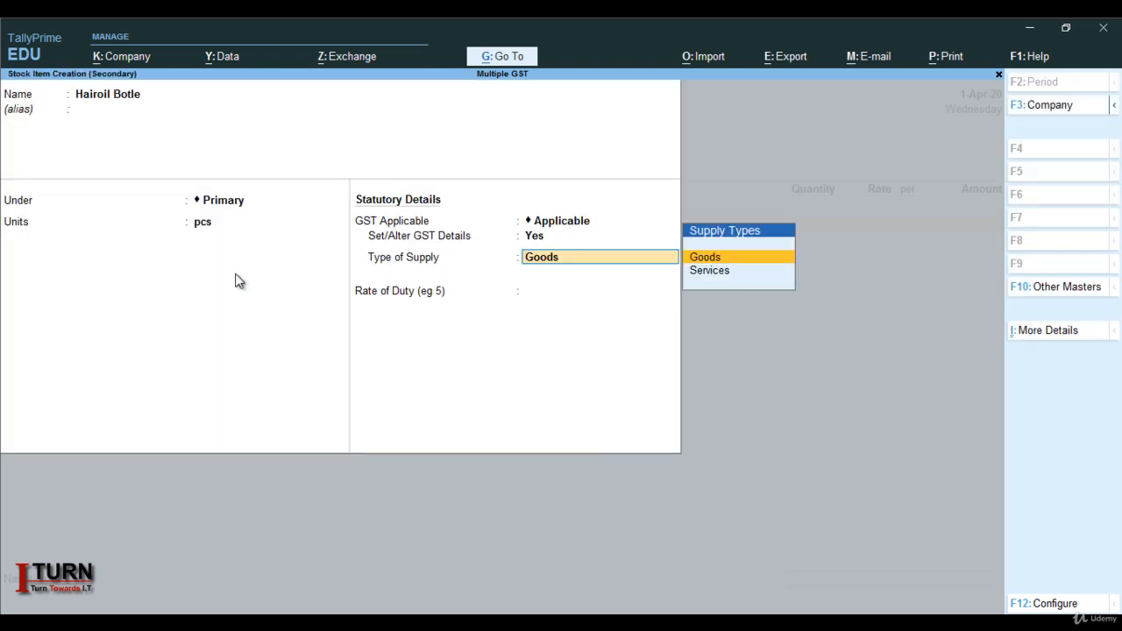
Step: Keep the supply type Goods, leave the rate of duty unfilled and save the Hairoil Botle stock item
key("Return")
key("Return")
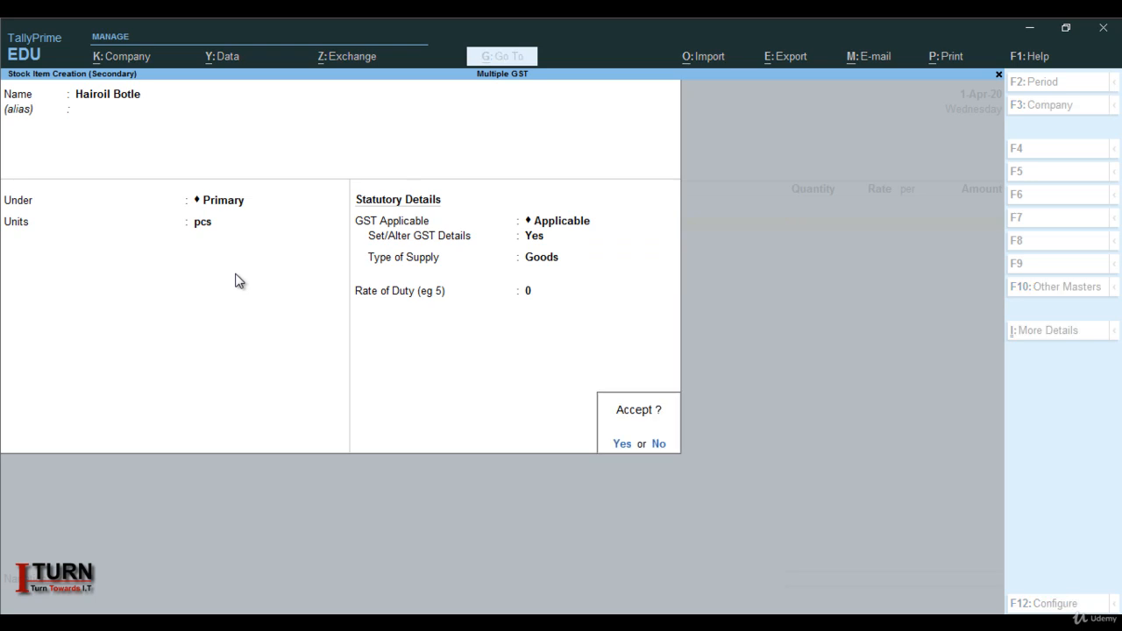
key("Return")
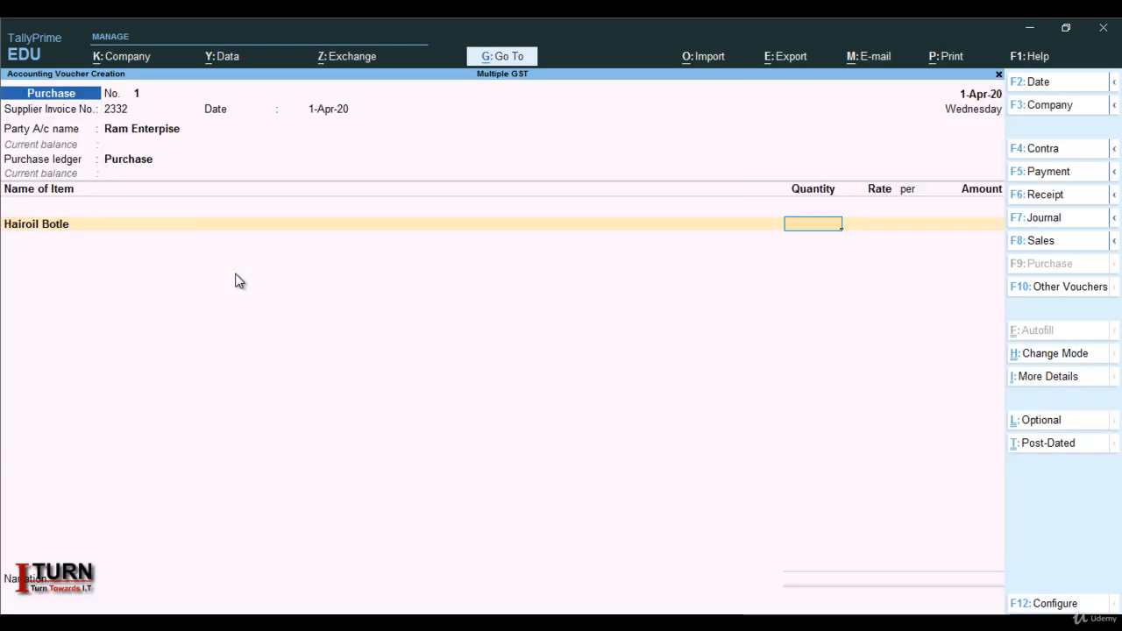
Step: Enter a quantity of 1000 pcs at a rate of 200 per piece for Hairoil Botle and accept the line
type("1000")
key("Return")
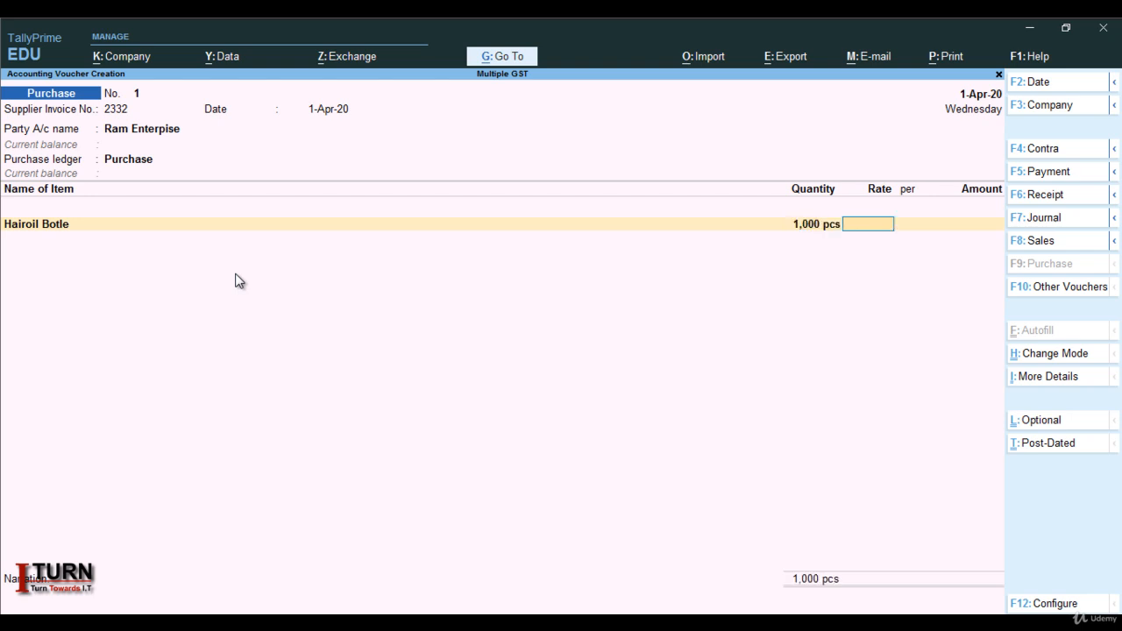
type("200")
key("Return")
key("Return")
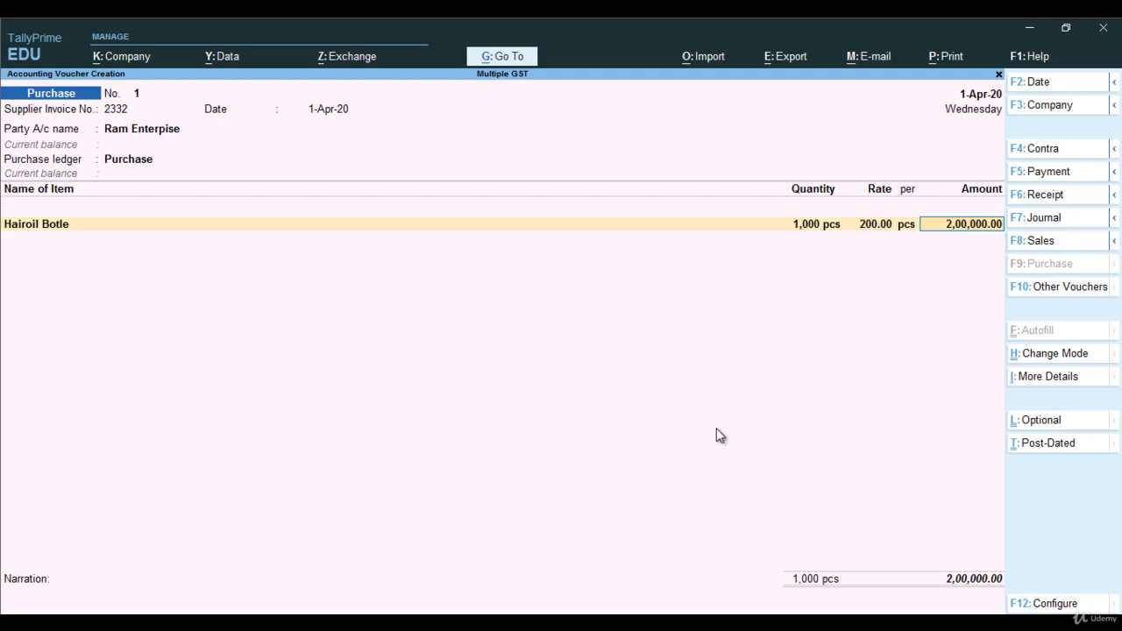
key("Return")
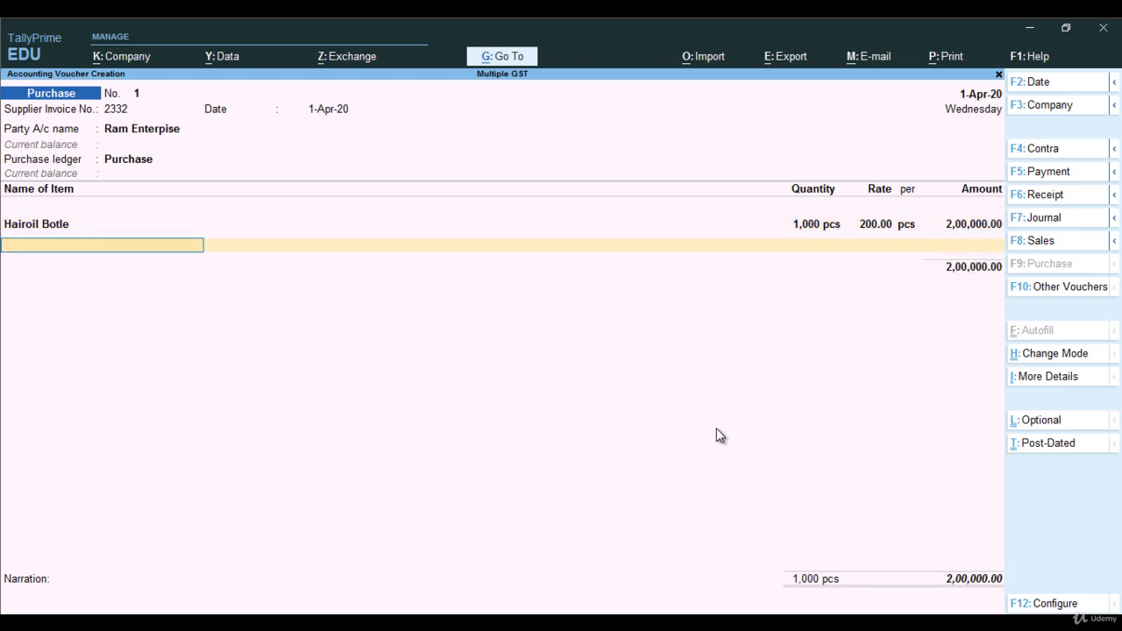
Step: Start a new stock item named Tea under Primary from the purchase voucher, without an alias
key("alt+c")
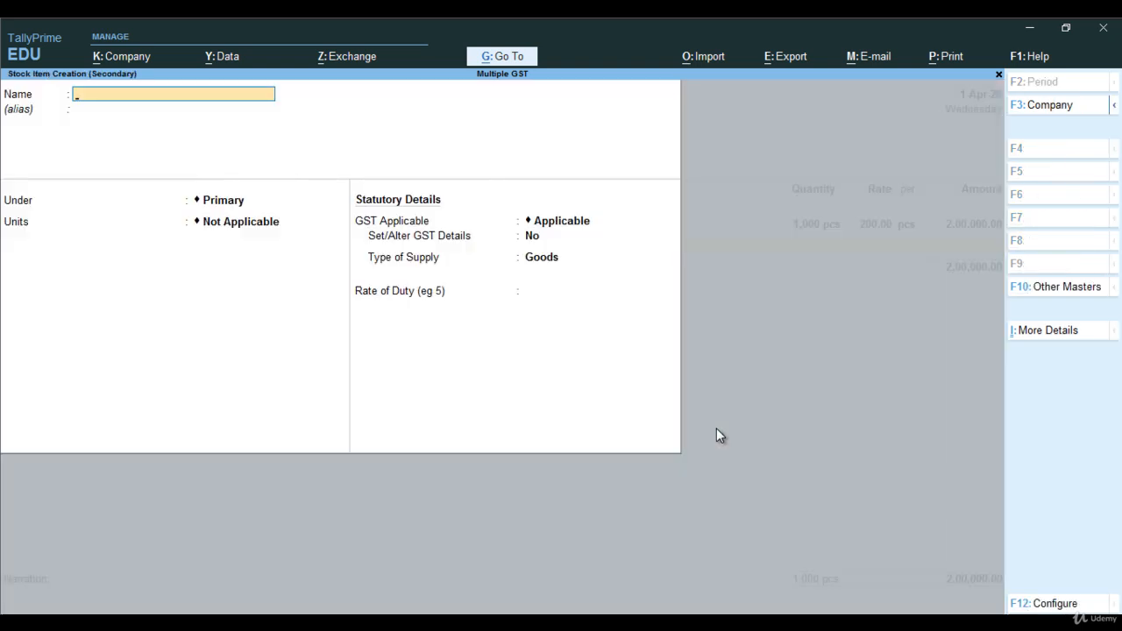
type("Tea")
key("Return")
key("Return")
key("Return")
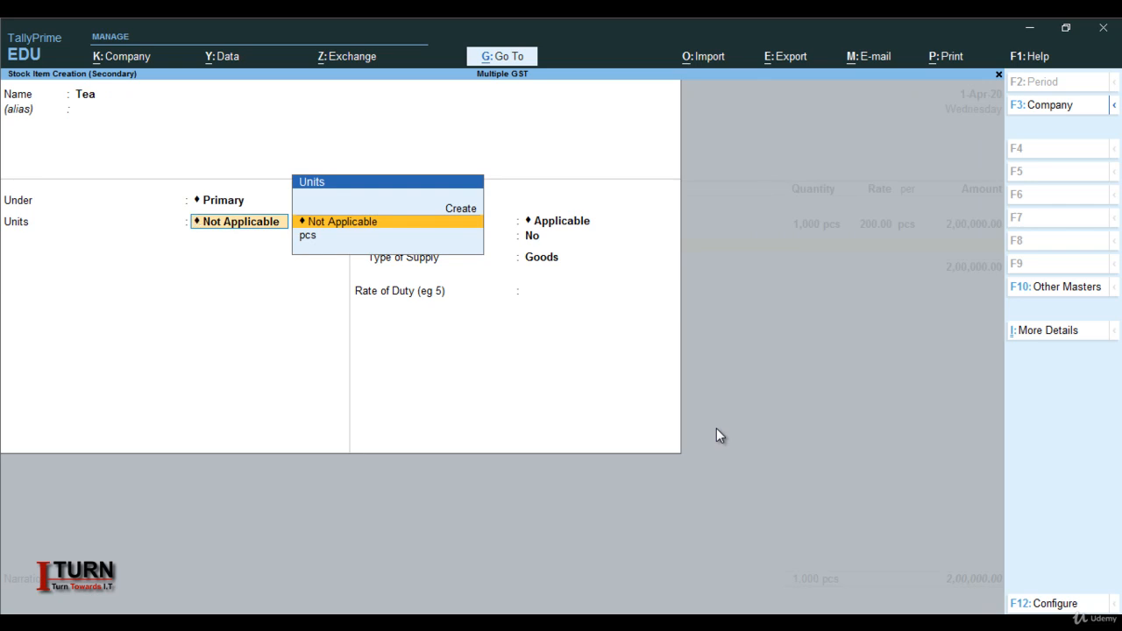
Step: Start a new simple unit for Tea with the symbol kg and the formal name Kilogram
key("alt+c")
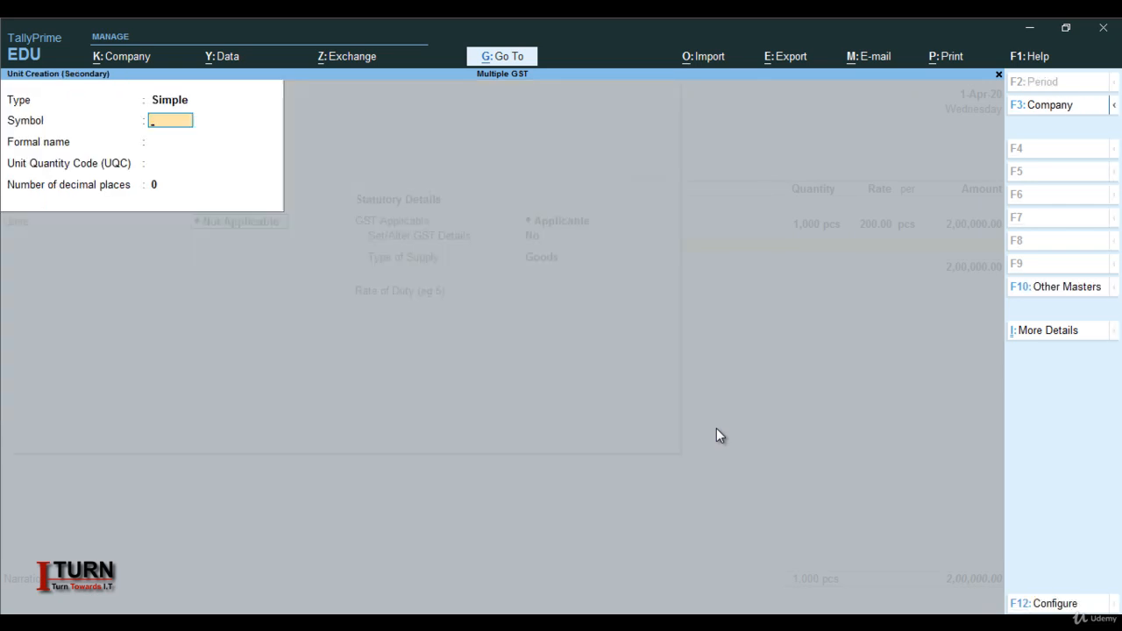
type("kg")
key("Return")
type("Kil")
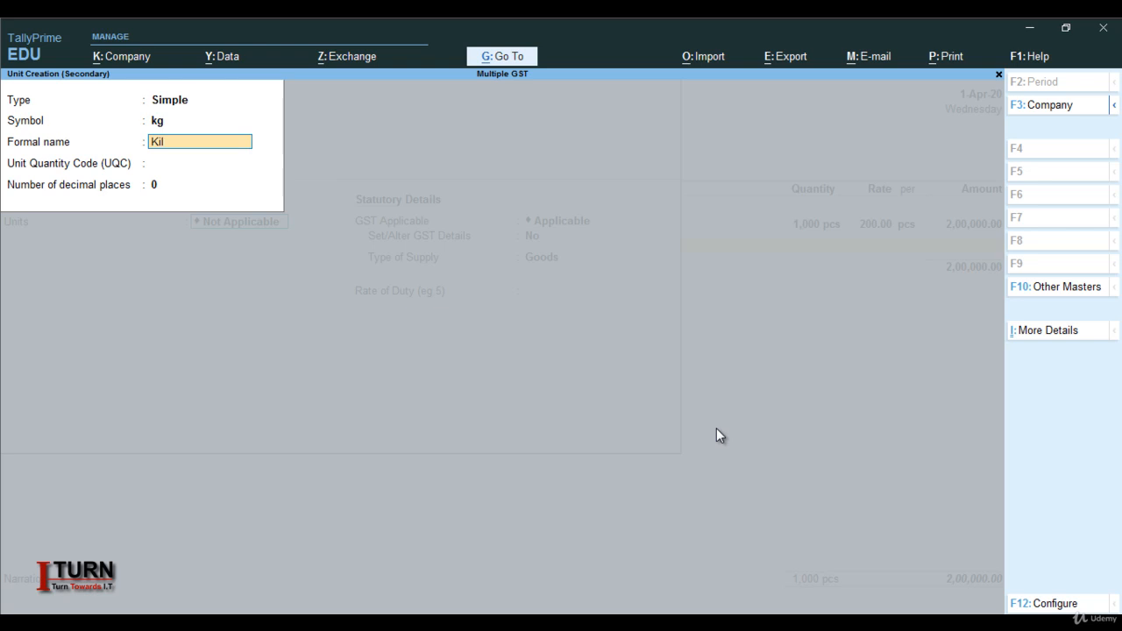
type("i")
key("BackSpace")
type("ogram")
key("Return")
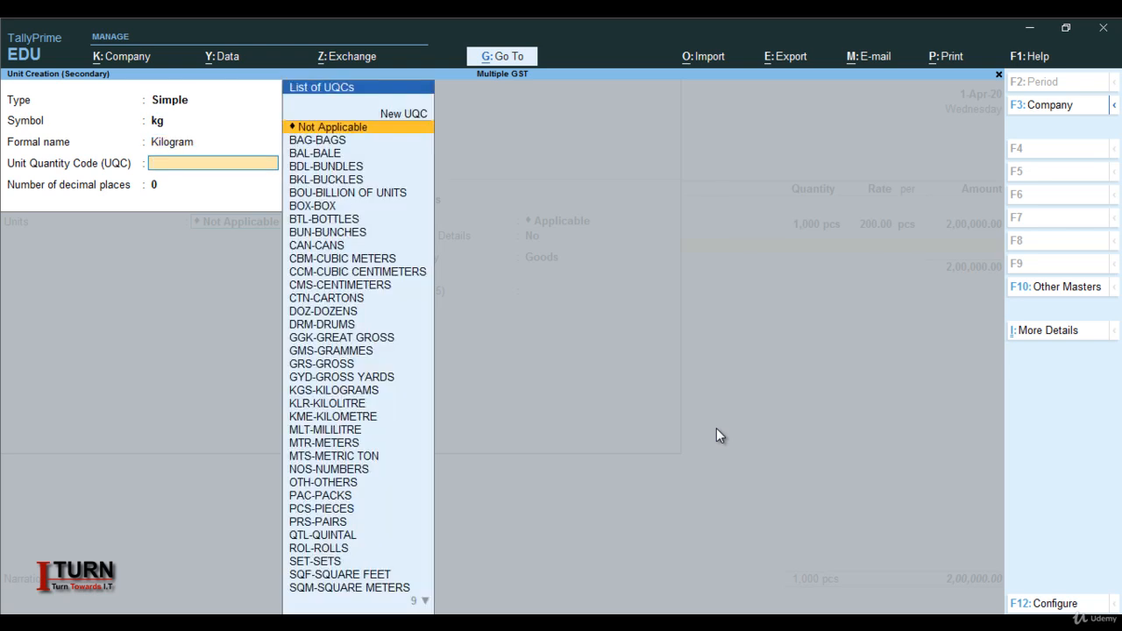
Step: Assign the quantity code KGS-KILOGRAMS to the kg unit, keep 0 decimal places and save it as Tea's unit
type("l")
key("BackSpace")
type("ki")
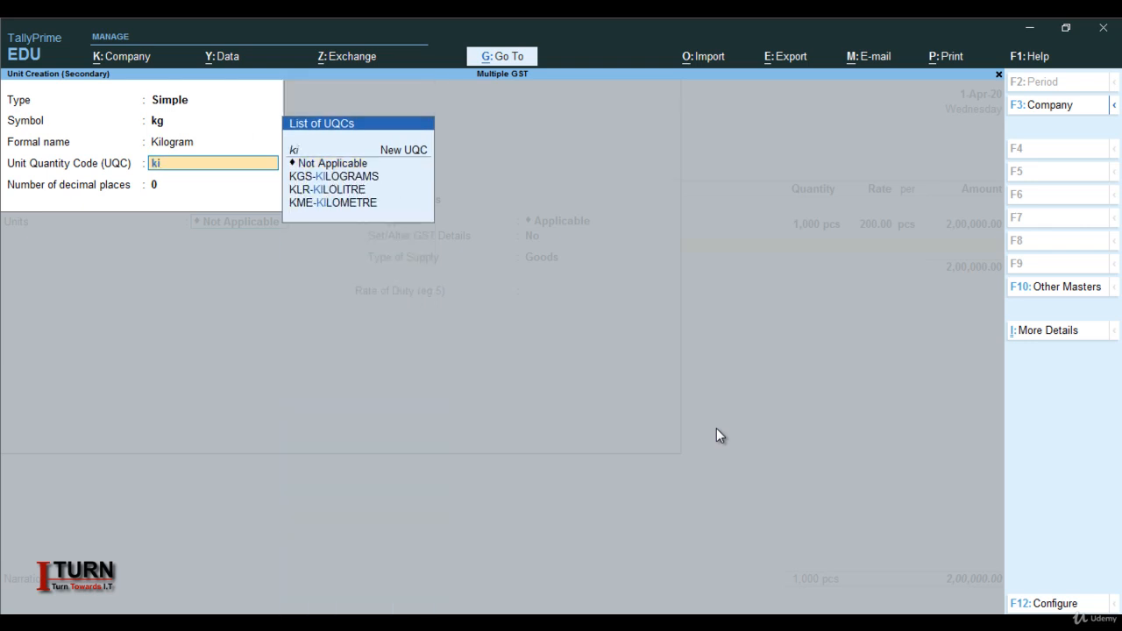
key("Down")
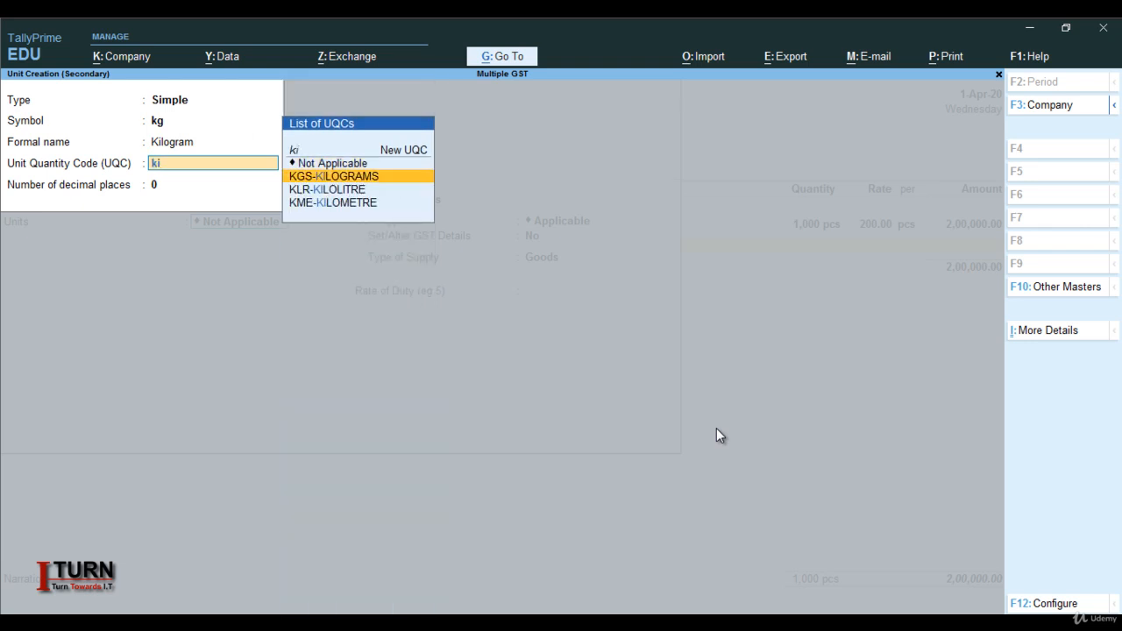
key("Return")
key("Return")
key("Return")
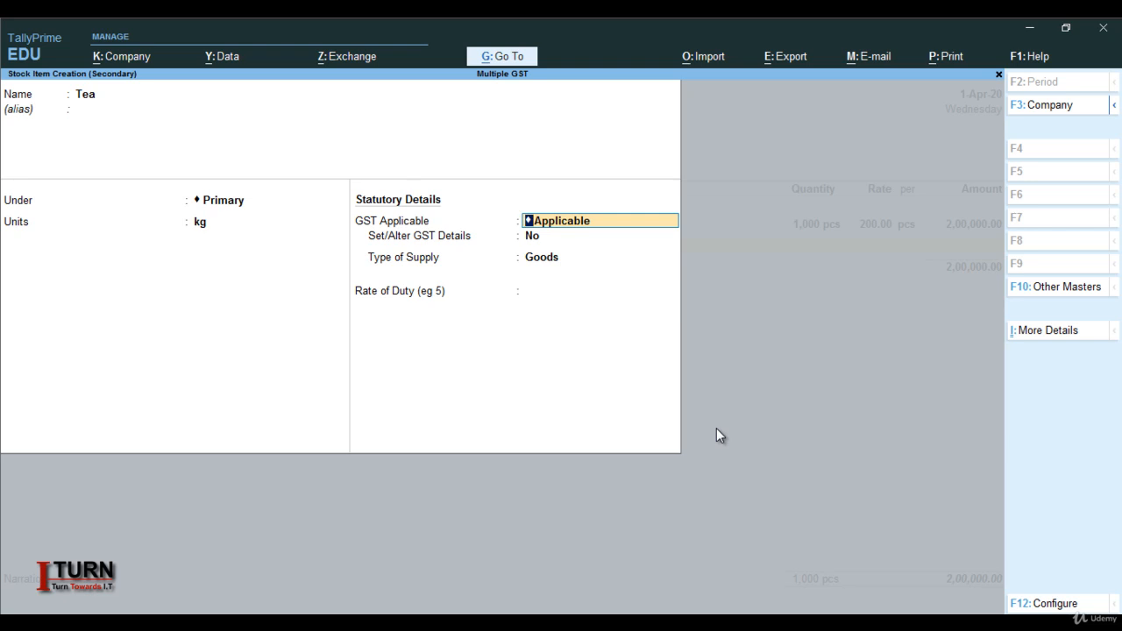
Step: Keep GST applicable for Tea, enable setting its GST details and open them at the calculation type
key("Return")
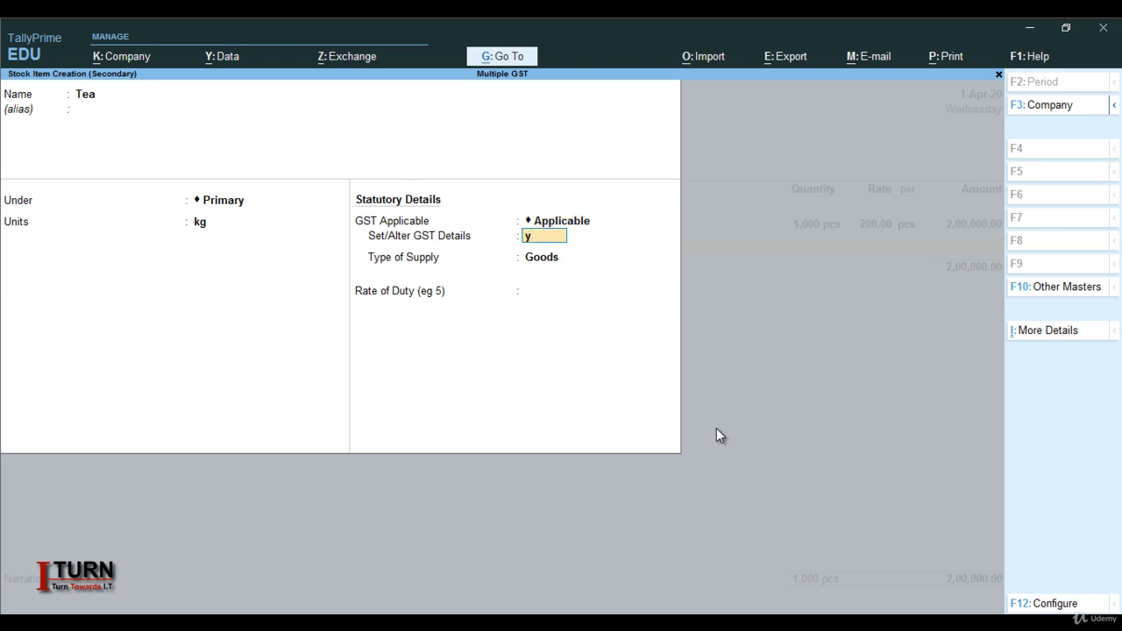
key("y")
key("Return")
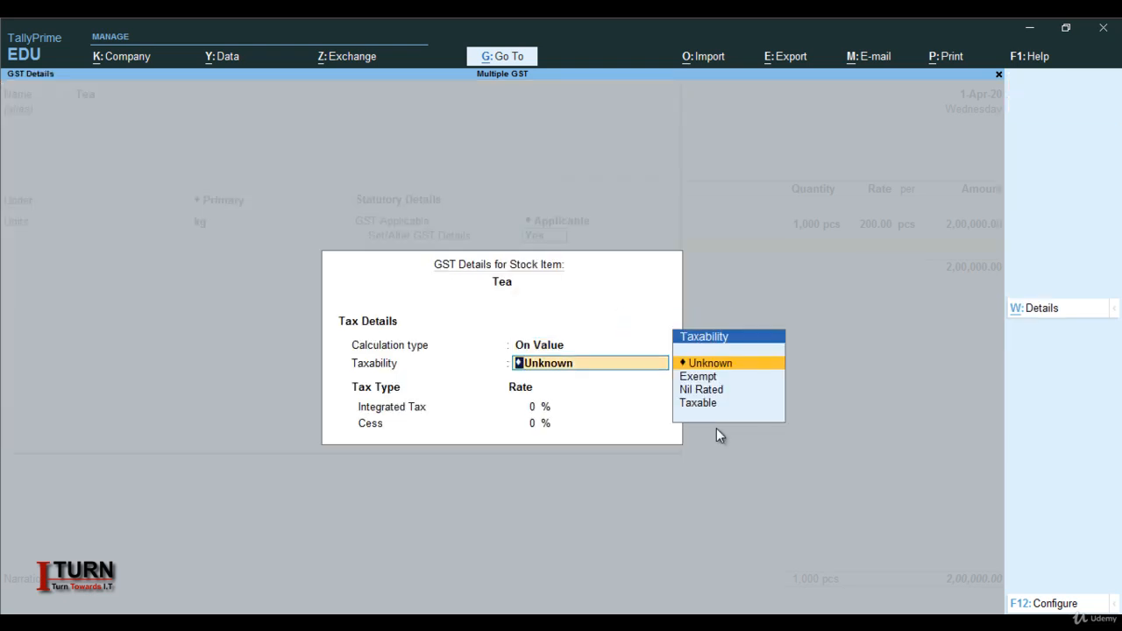
key("Return")
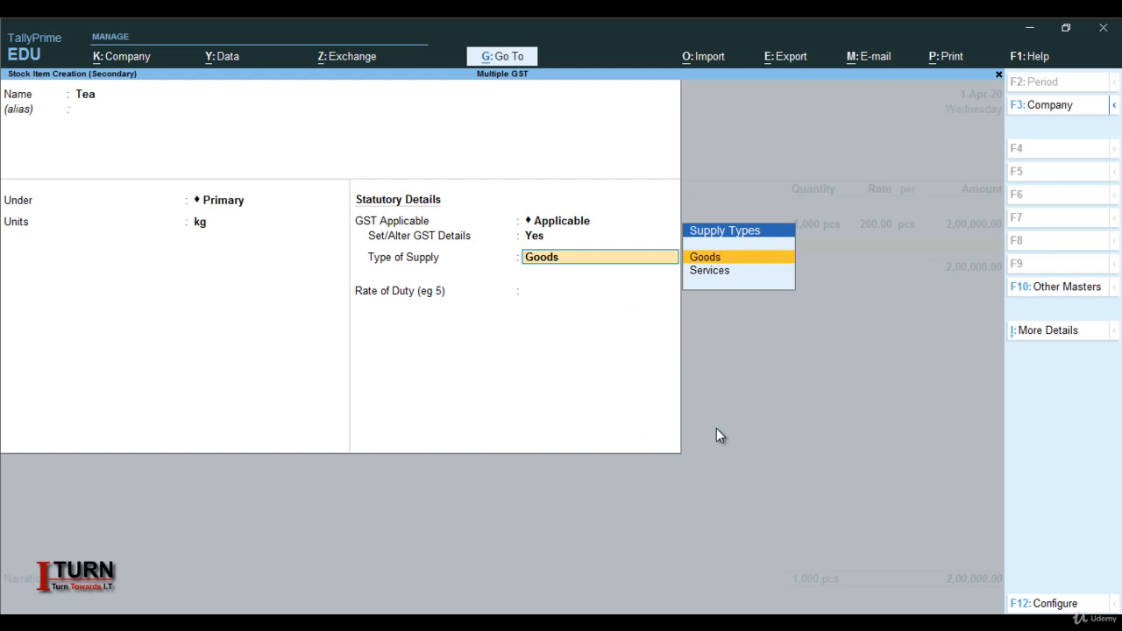
key("BackSpace")
key("Return")
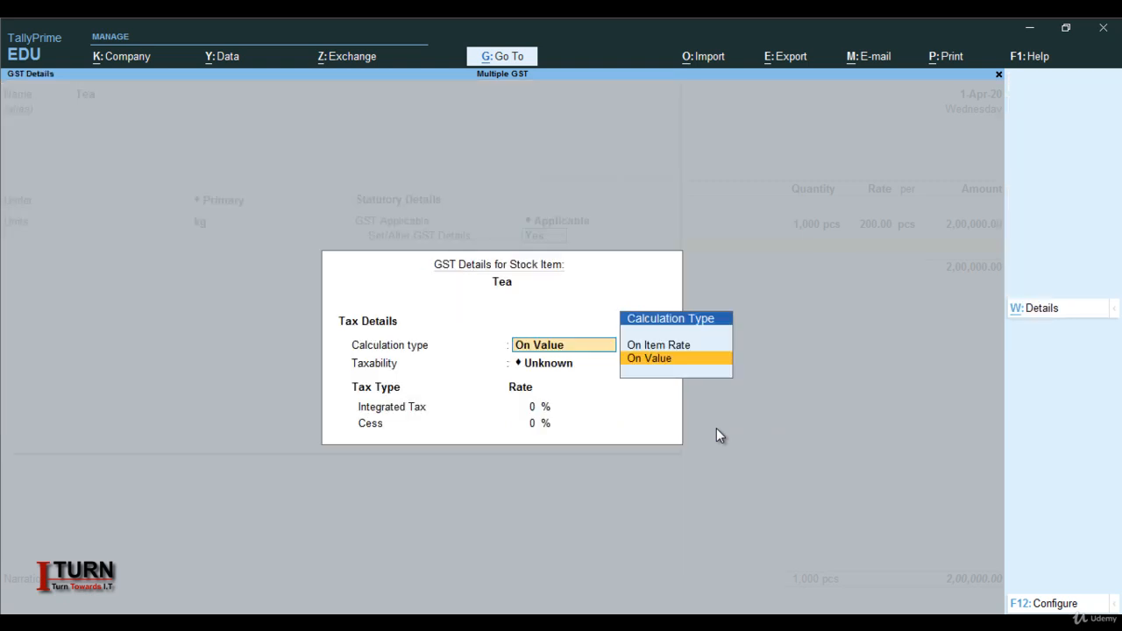
Step: Set Tea's GST to be calculated on value and taxable, fill in its integrated tax rate and apply no cess
key("Return")
key("Down")
key("Down")
key("Down")
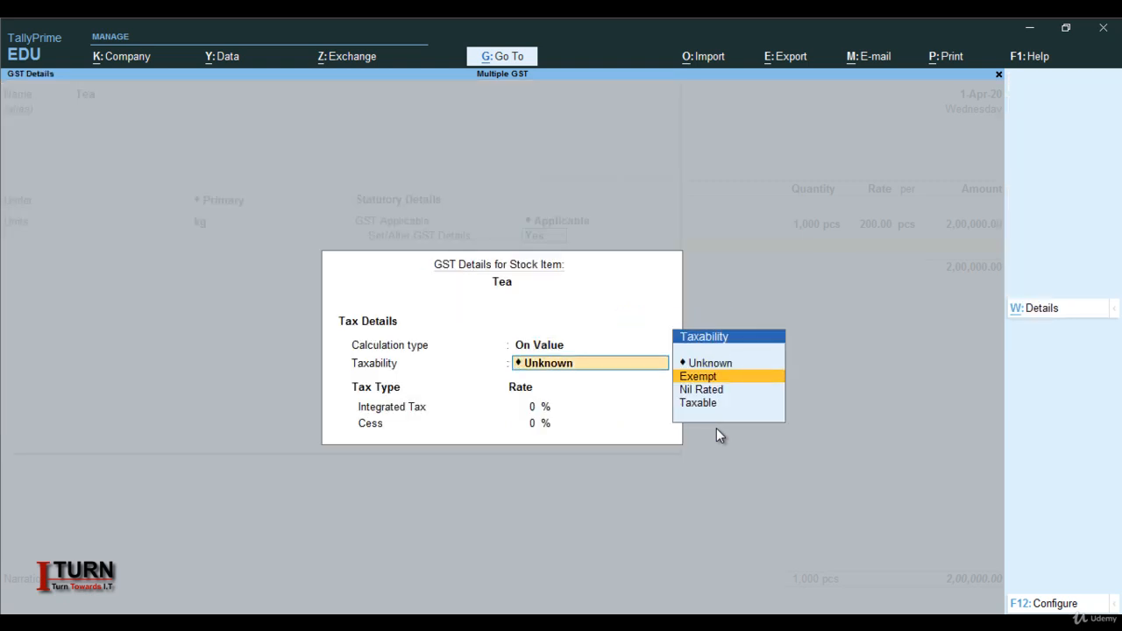
key("Return")
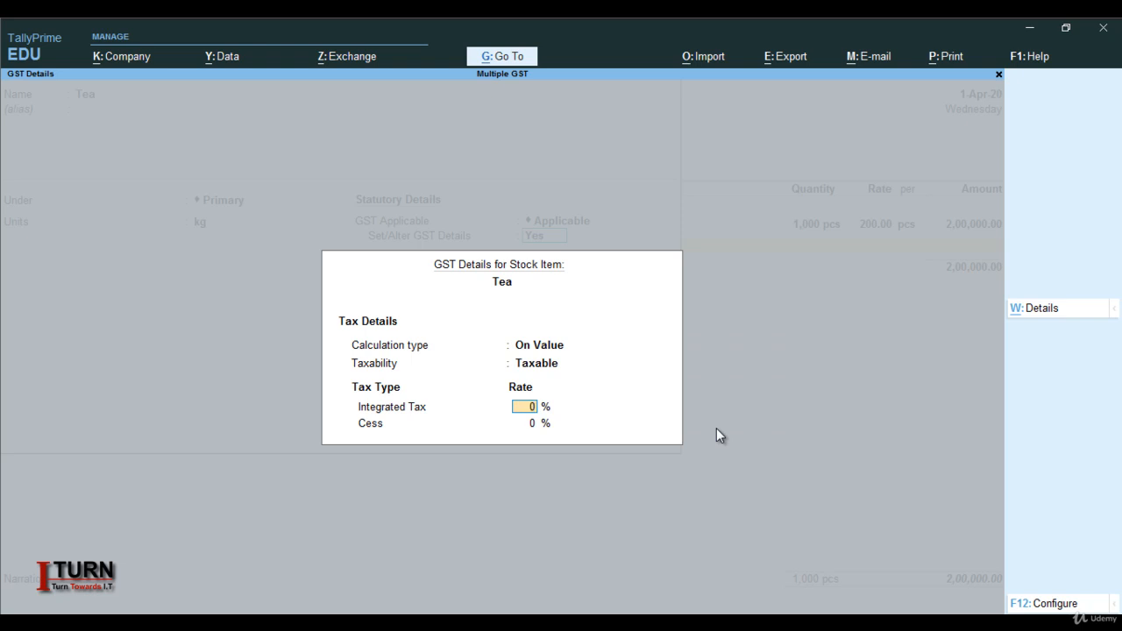
key("Return")
key("Return")
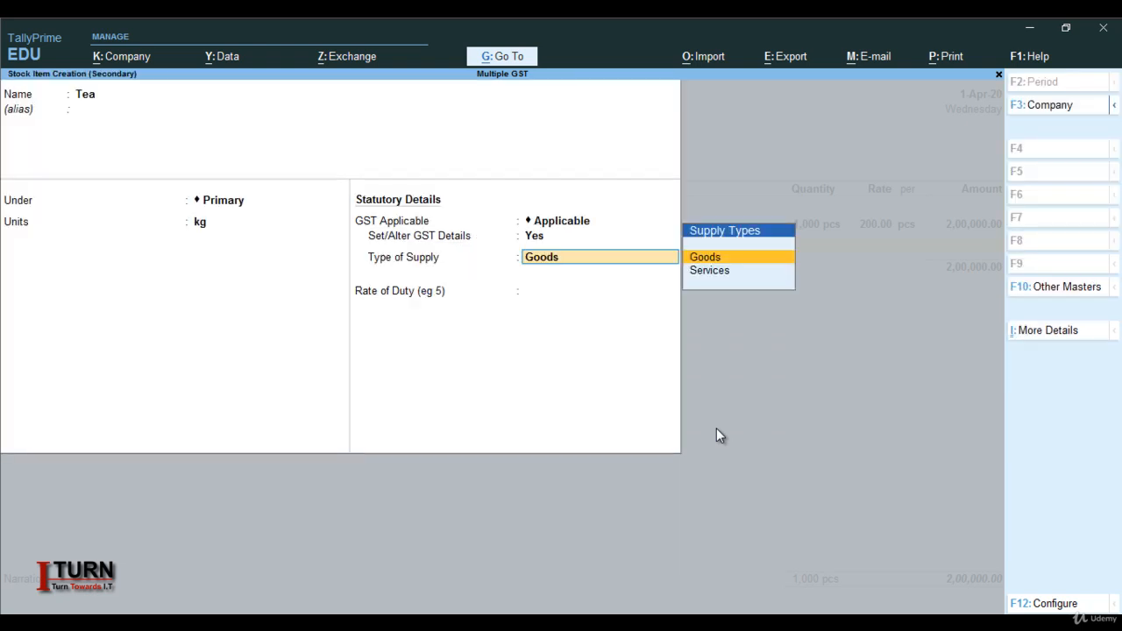
Step: Keep Tea's supply type as Goods, leave the rate of duty empty and save the stock item
key("Return")
key("Return")
key("Return")
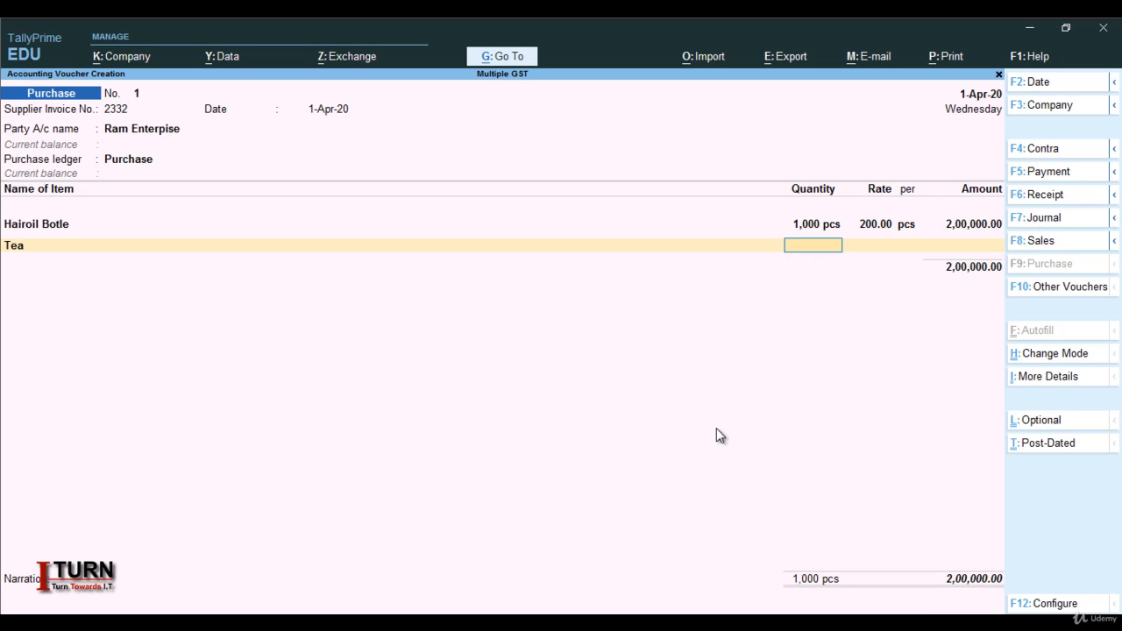
Step: Enter a quantity of 1000 kg at a rate of 200 per kg for Tea and finish the item list
type("1000")
key("Return")
type("200")
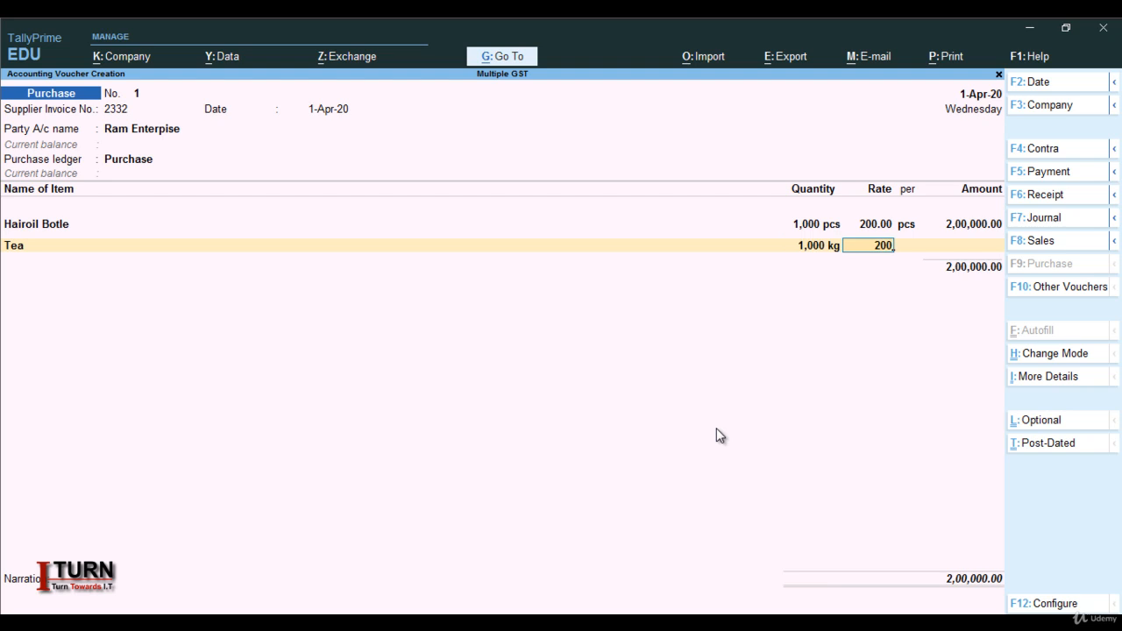
key("Return")
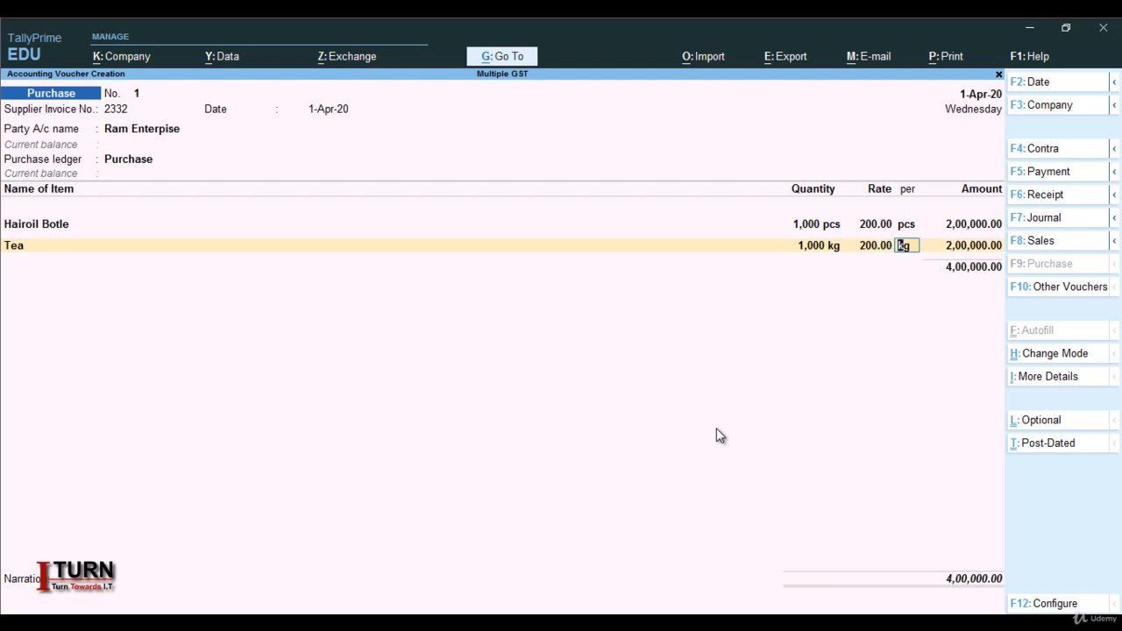
key("Return")
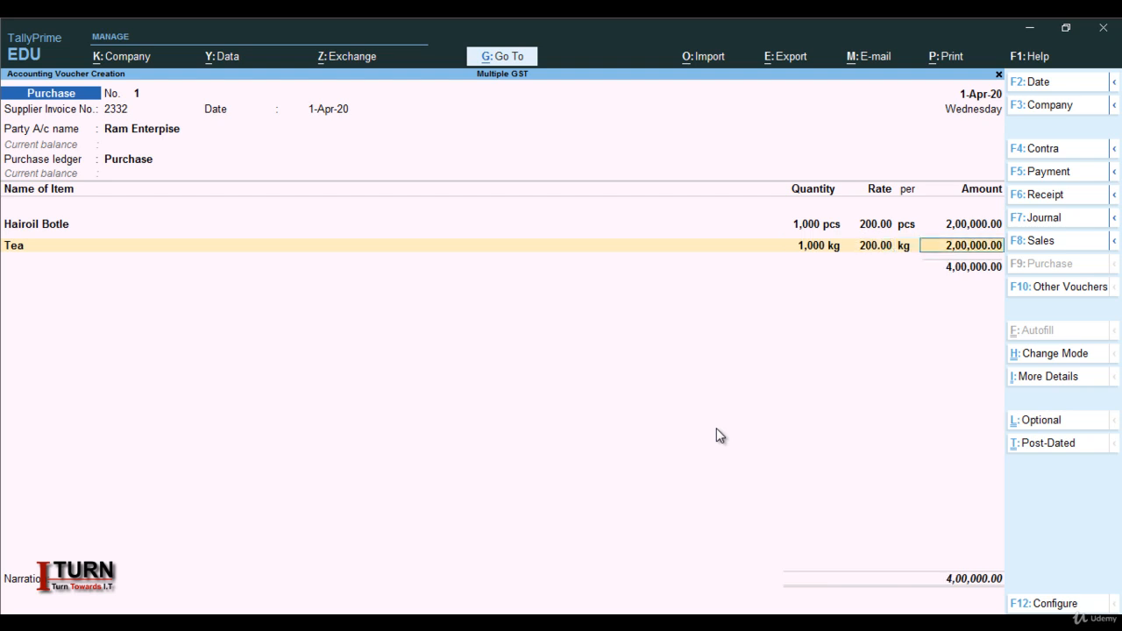
key("Return")
key("Return")
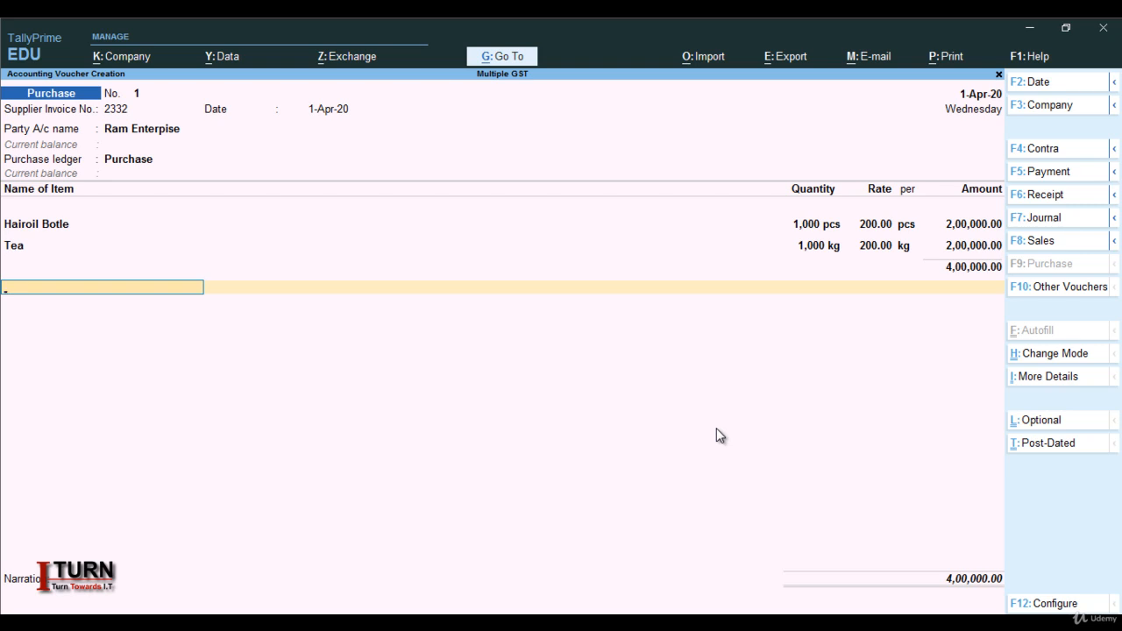
Step: Start a new ledger named CGST under the Duties & Taxes group from the purchase voucher
key("alt+c")
key("Caps_Lock")
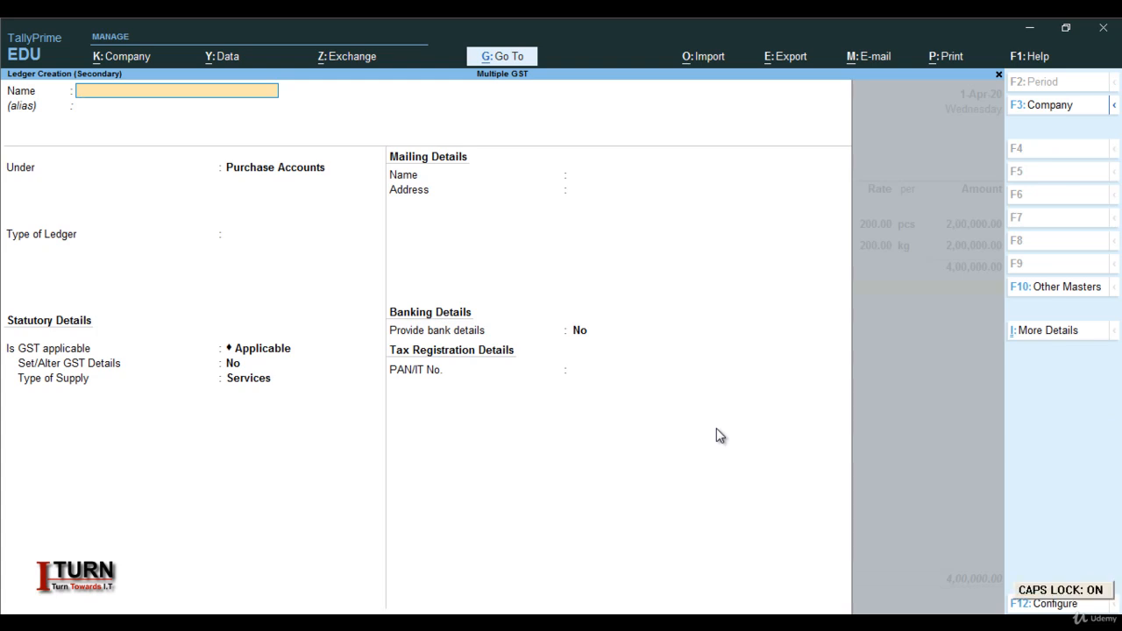
type("CGST")
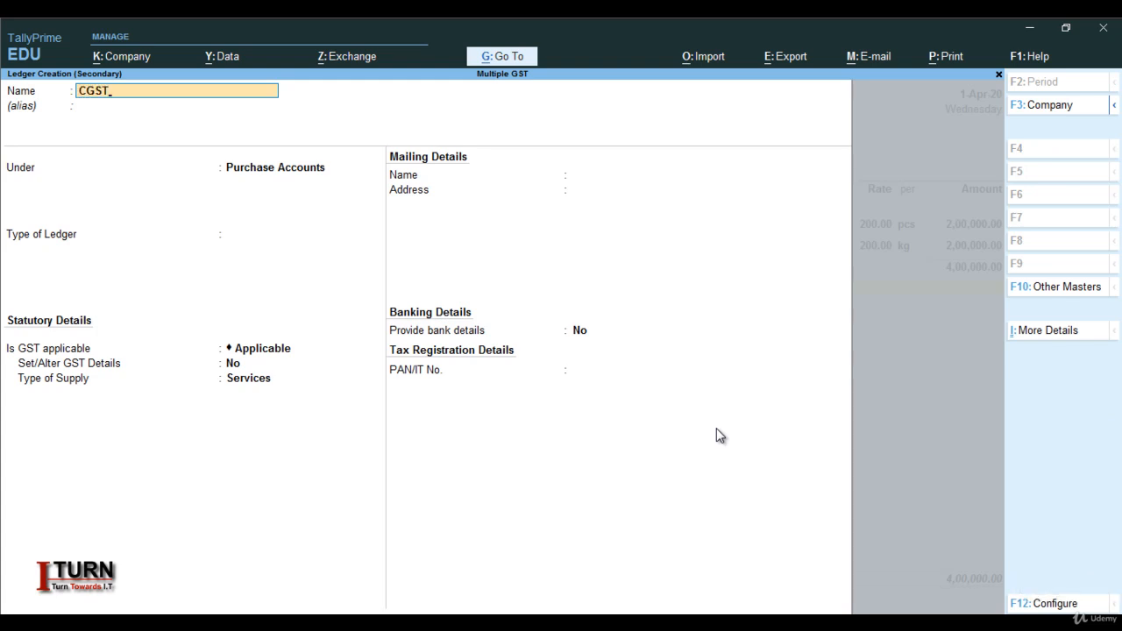
key("Return")
type("DU")
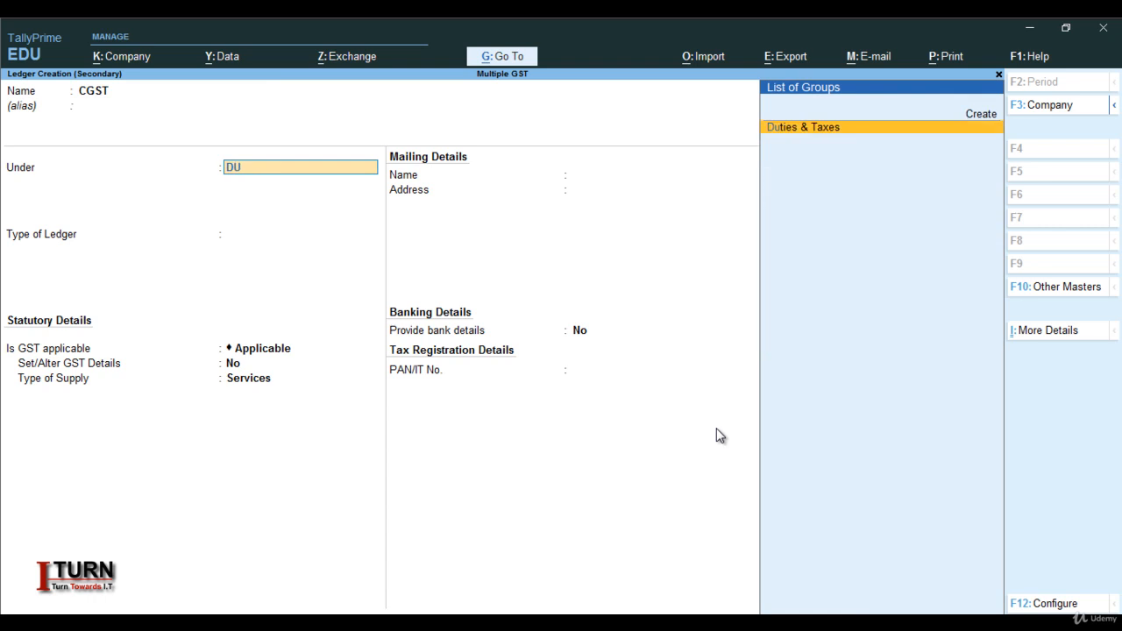
key("Return")
Step: Set the CGST ledger's duty type to GST and tax type to Central Tax, keeping the calculation percentage at 0%
key("Up")
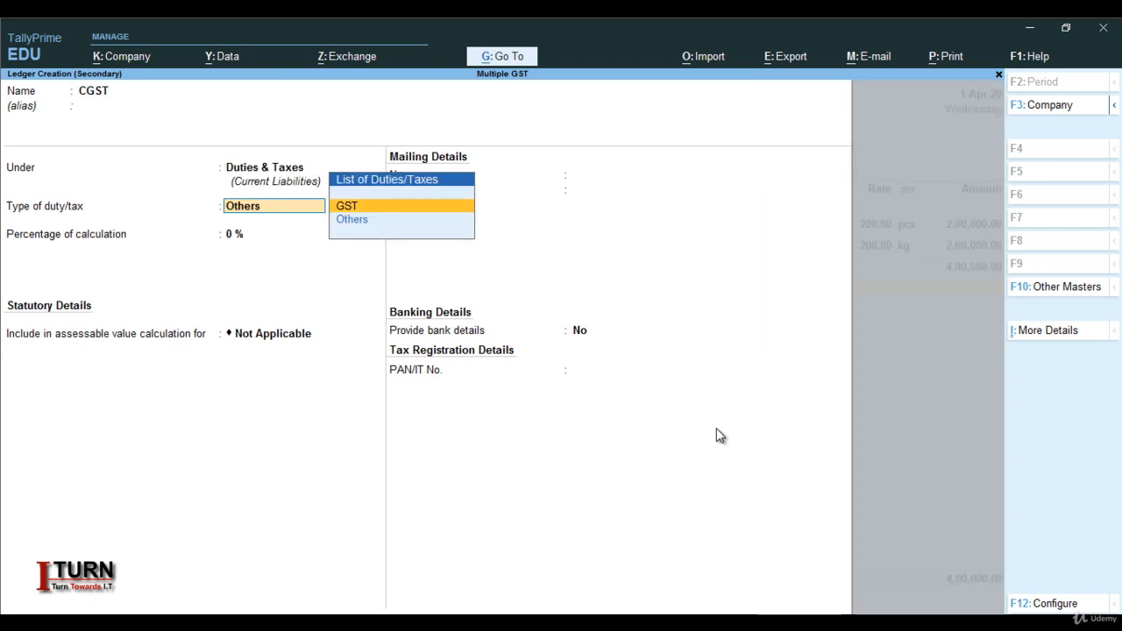
key("Return")
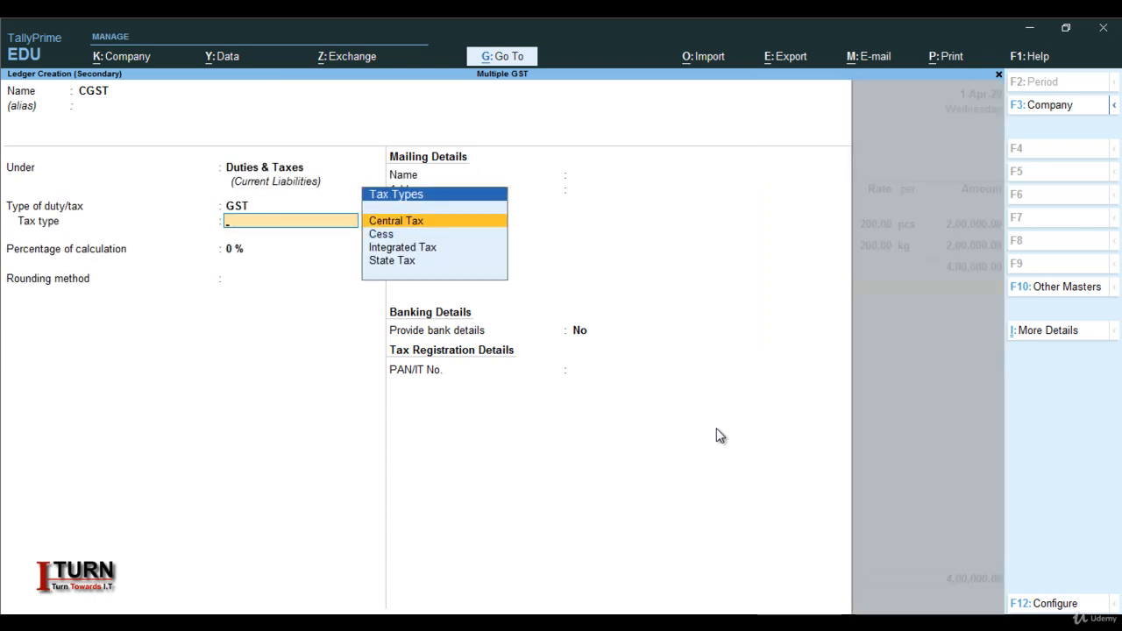
key("Return")
key("Return")
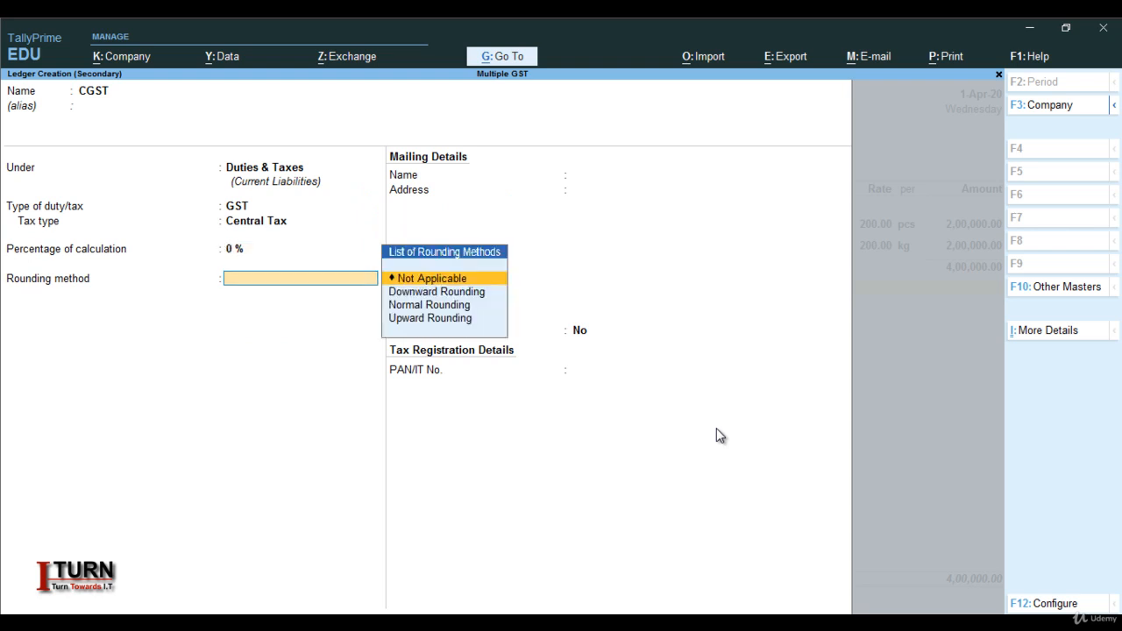
Step: Set CGST rounding to Not Applicable, save the ledger and accept its voucher line without a description
key("Return")
key("Return")
key("Return")
key("Return")
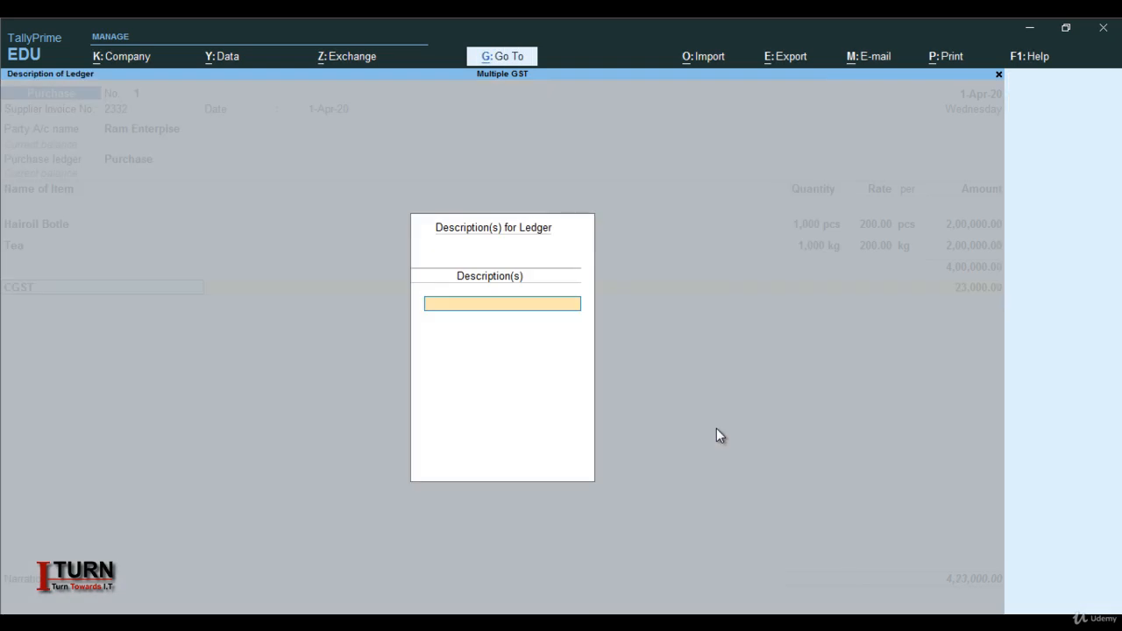
key("Return")
key("Return")
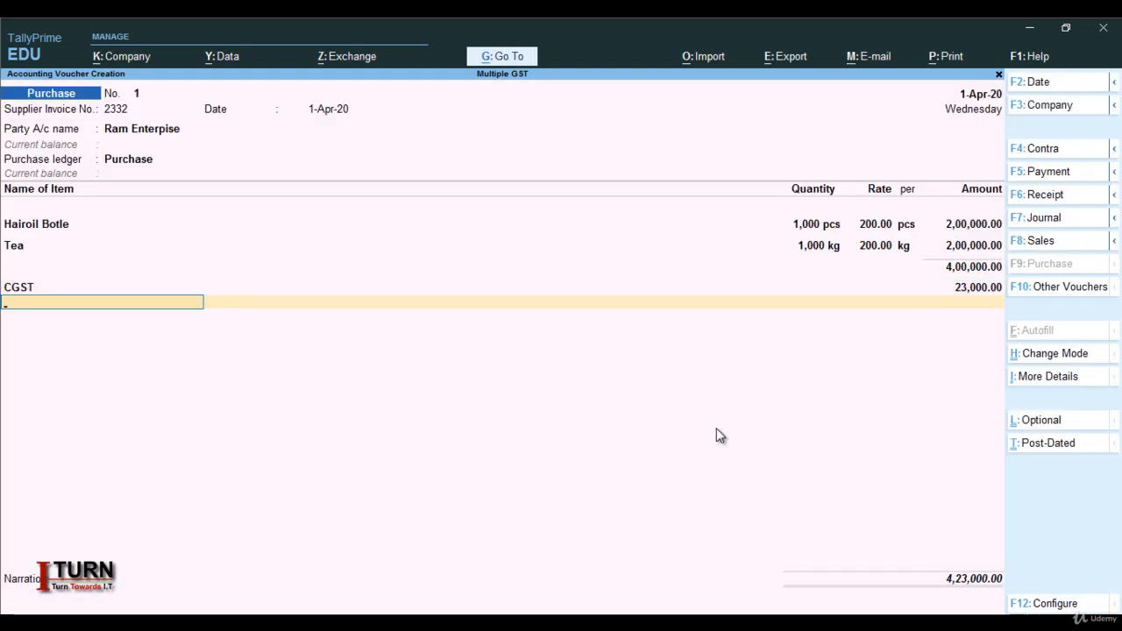
Step: Start a new ledger named SGST from the voucher and keep it under Duties & Taxes
key("alt+c")
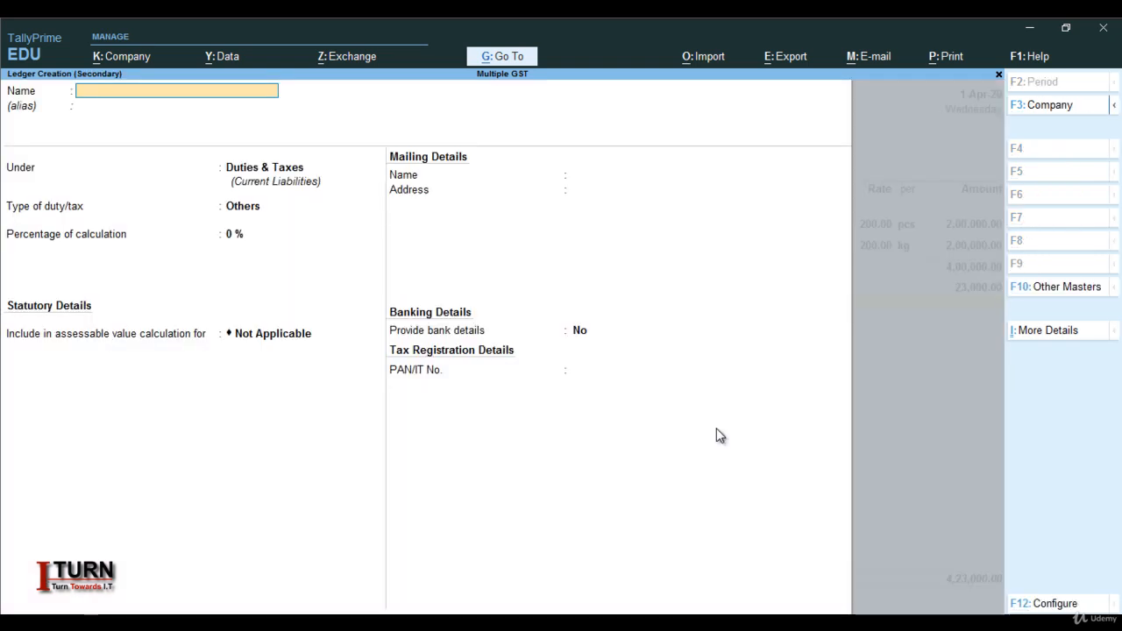
type("SGST")
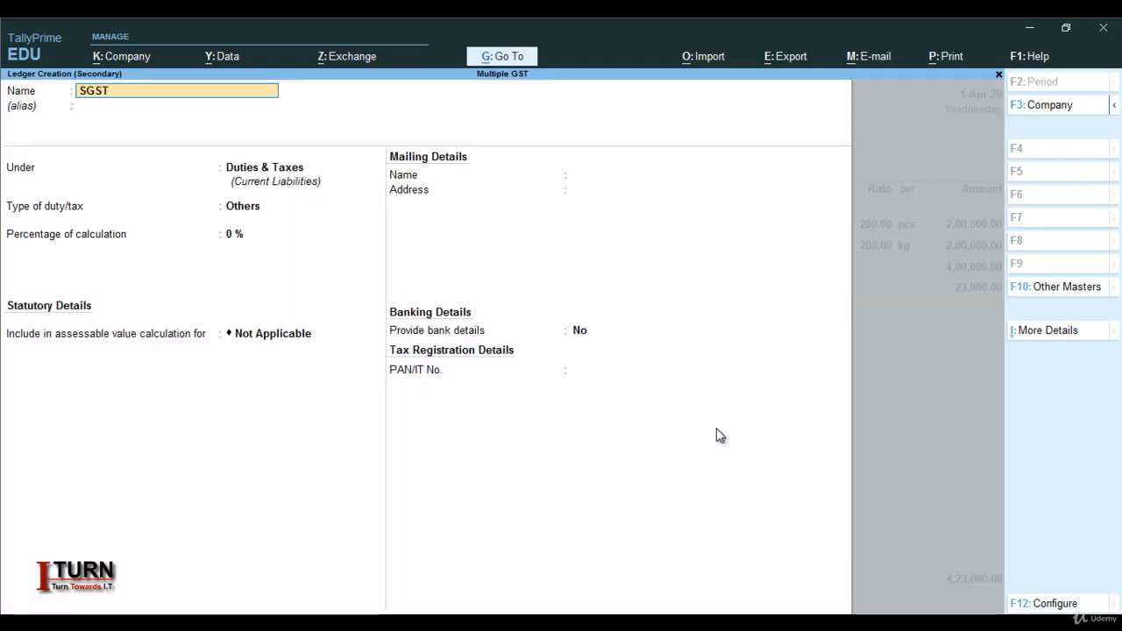
key("Return")
key("Return")
key("Return")
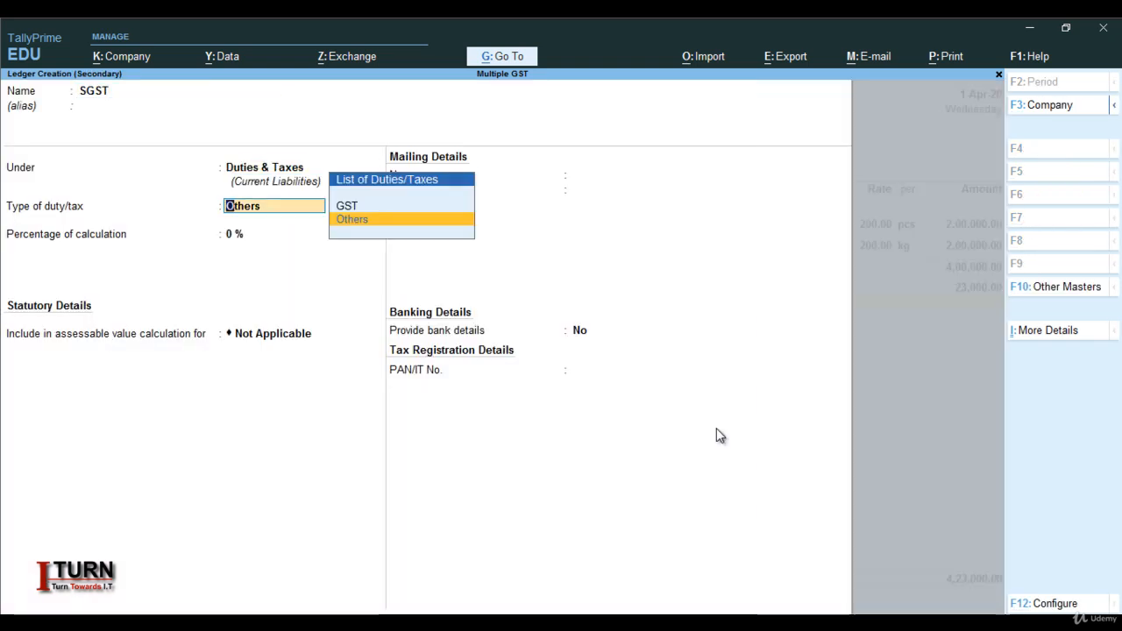
Step: Set the SGST ledger's duty type to GST and tax type to State Tax, keeping the calculation percentage at 0%
key("Up")
key("Return")
key("Down")
key("Down")
key("Down")
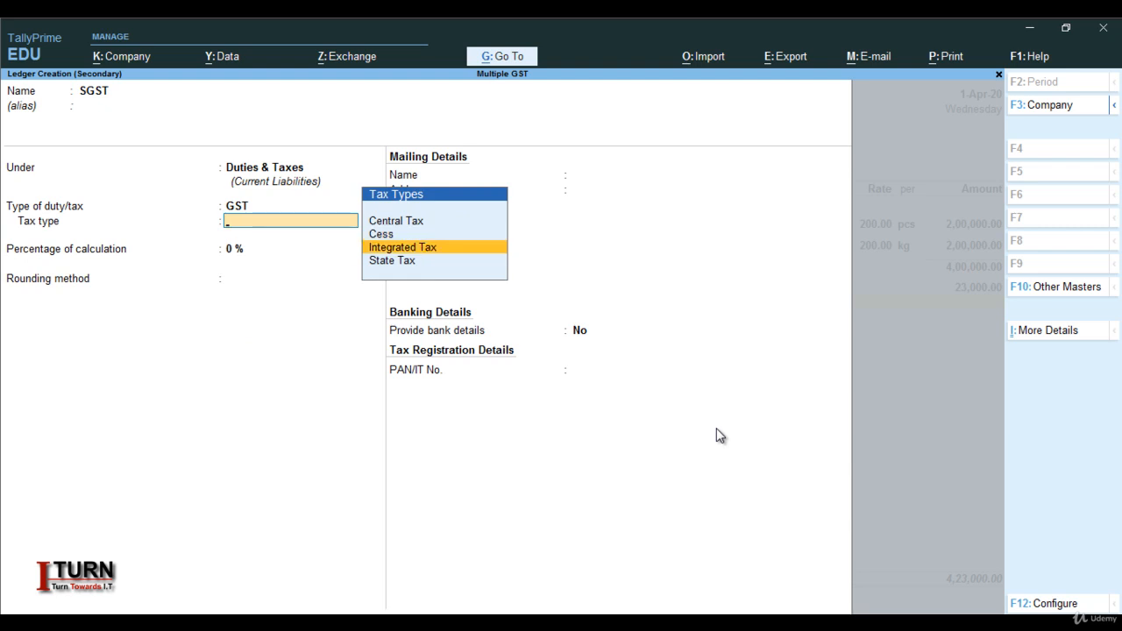
key("Return")
key("Return")
Step: Set SGST rounding to Not Applicable, save the ledger without bank details and accept its tax line in the voucher
key("Return")
key("Return")
key("Return")
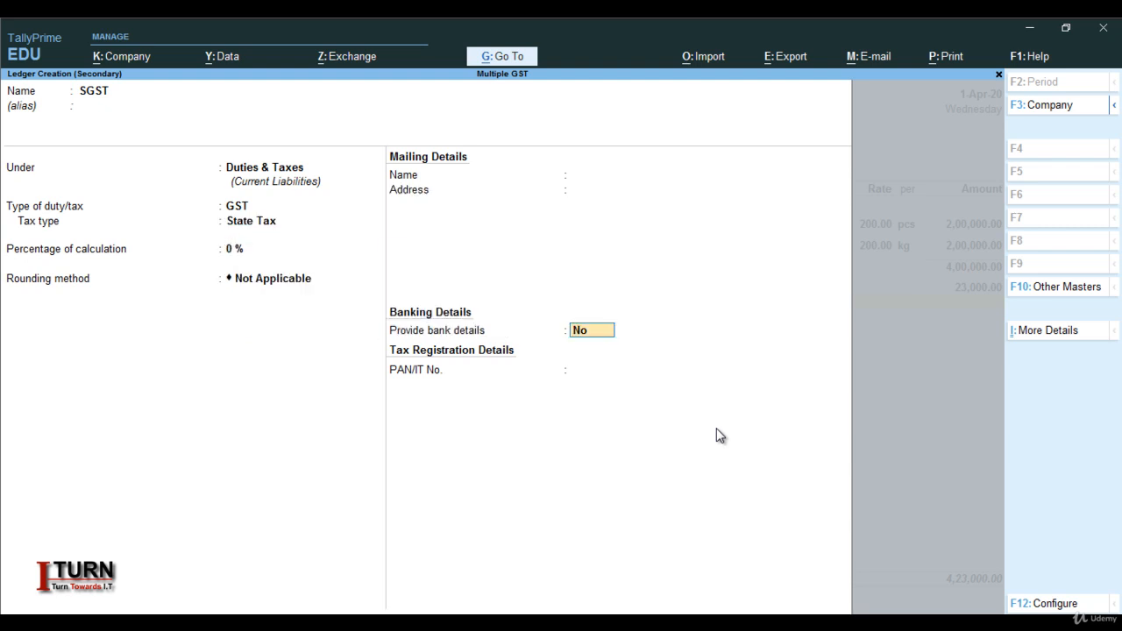
key("Return")
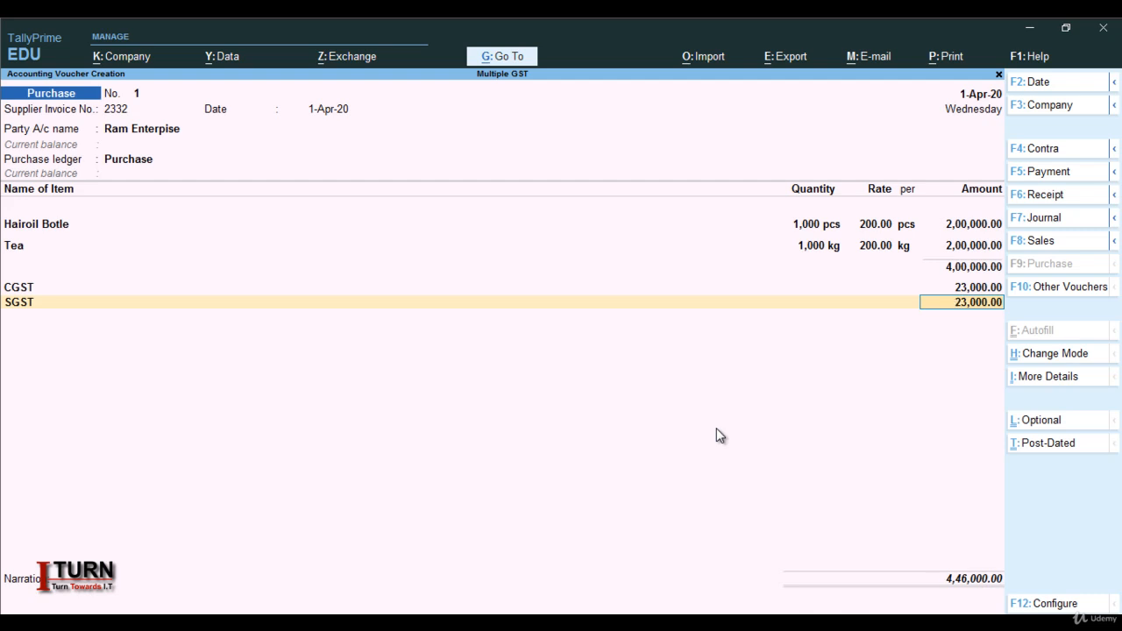
key("Return")
key("Return")
key("Return")
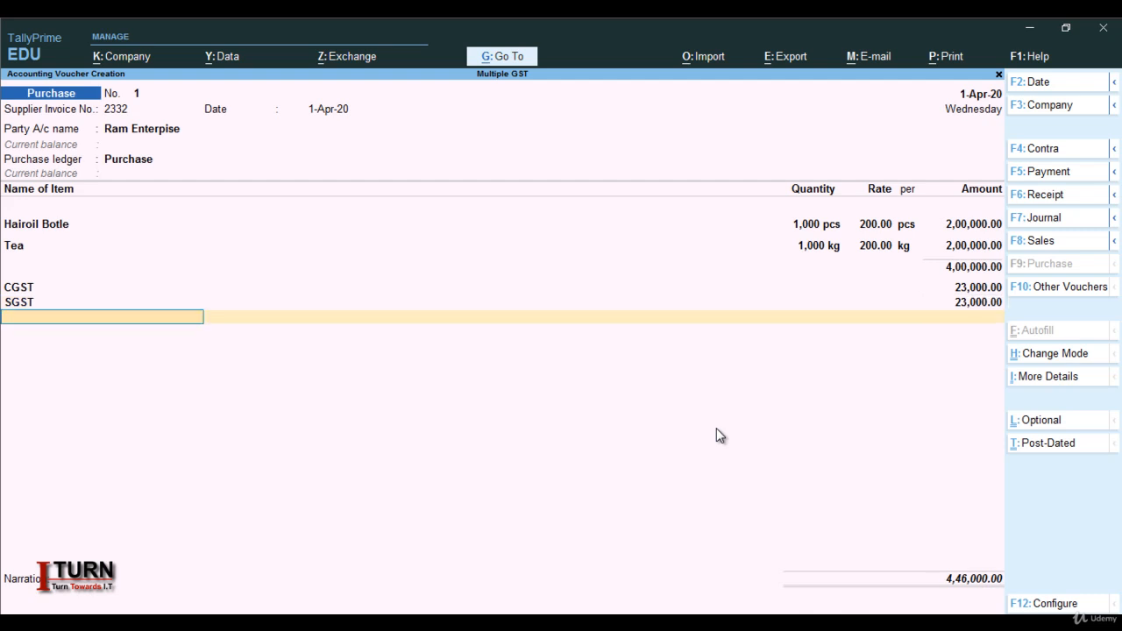
Step: Save the purchase voucher without a narration and leave voucher entry
key("Return")
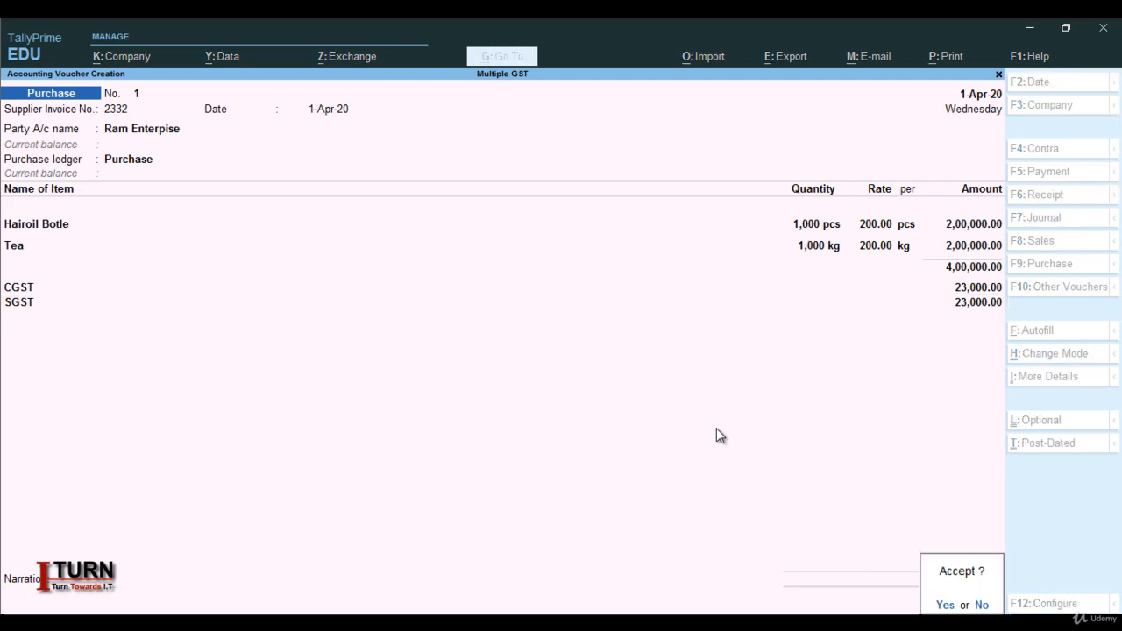
key("y")
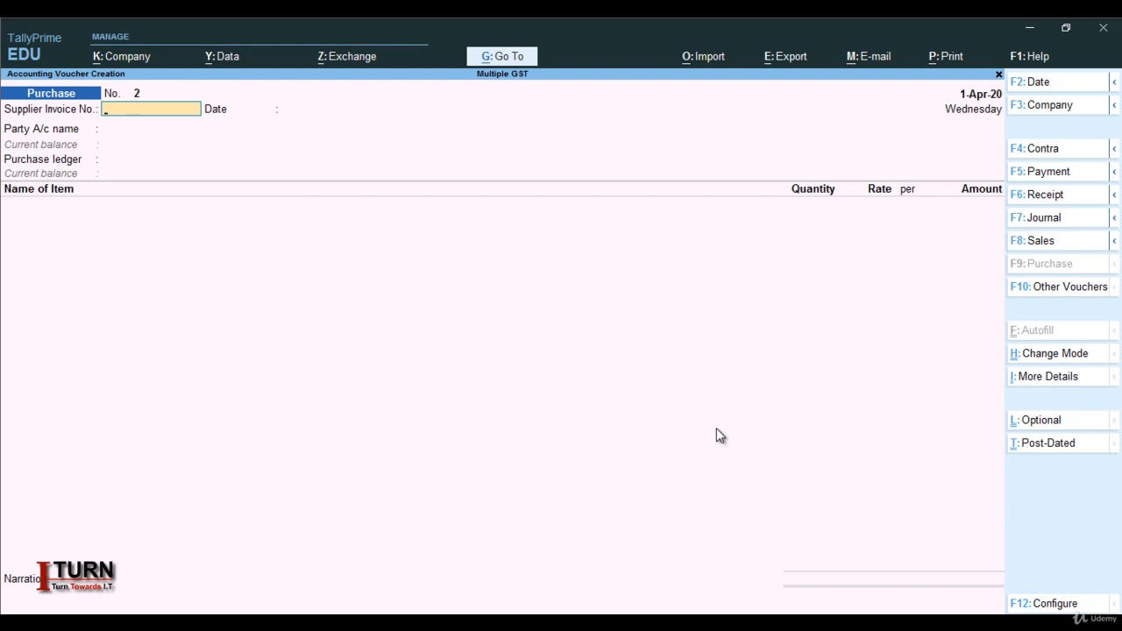
key("Escape")
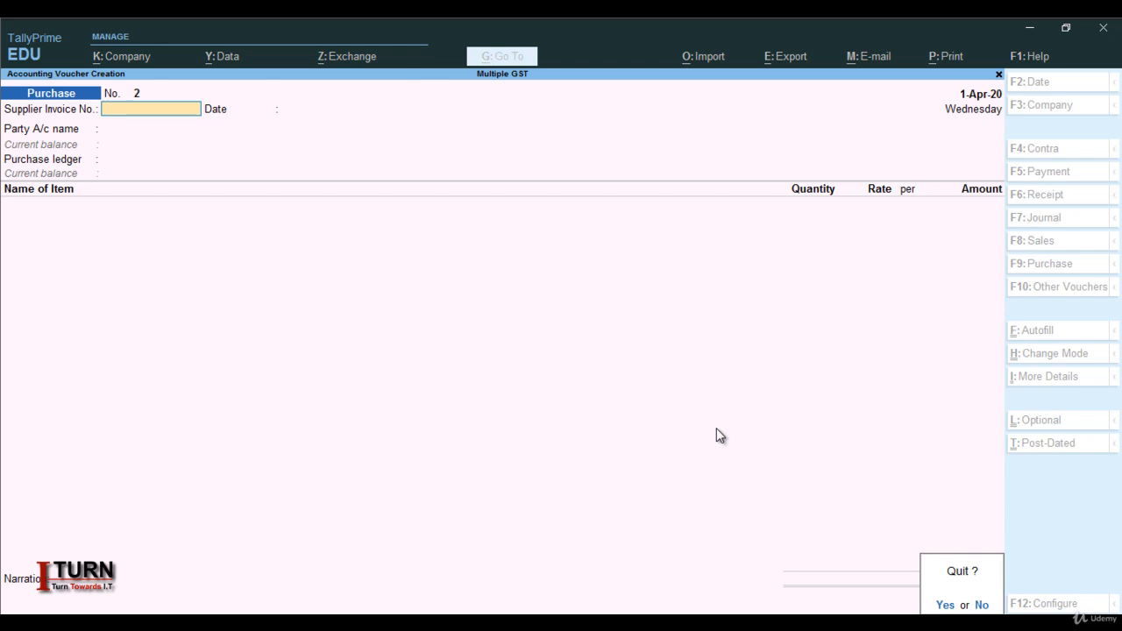
key("Return")
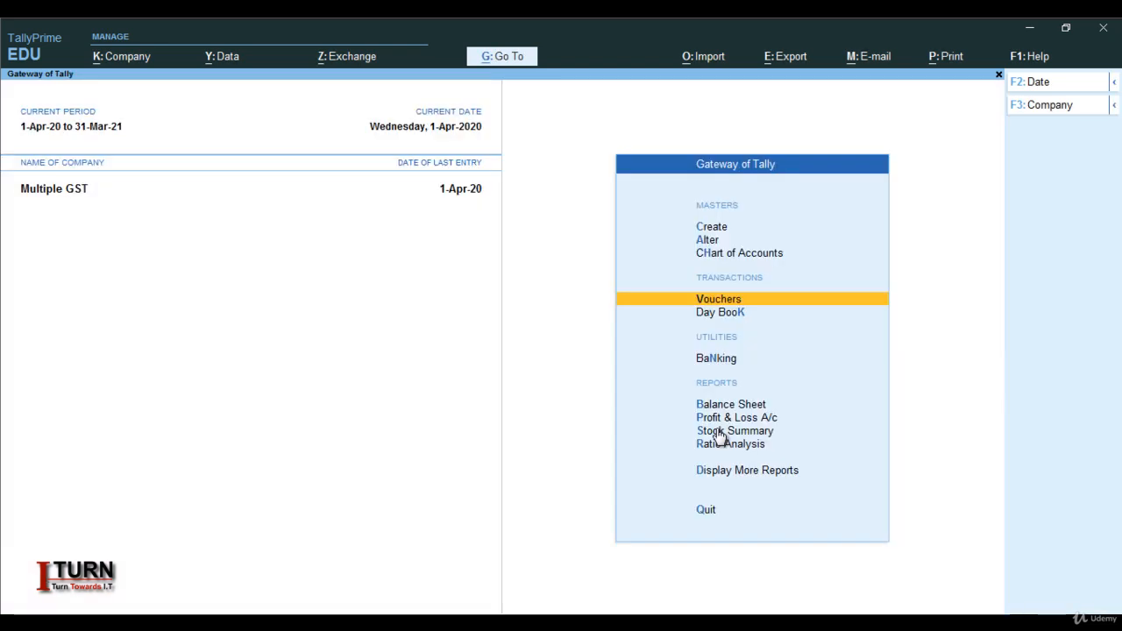
Step: Open the Ram Enterpise purchase voucher from the Day Book to review its item and tax amounts
key("Up")
key("Down")
key("Down")
key("Return")
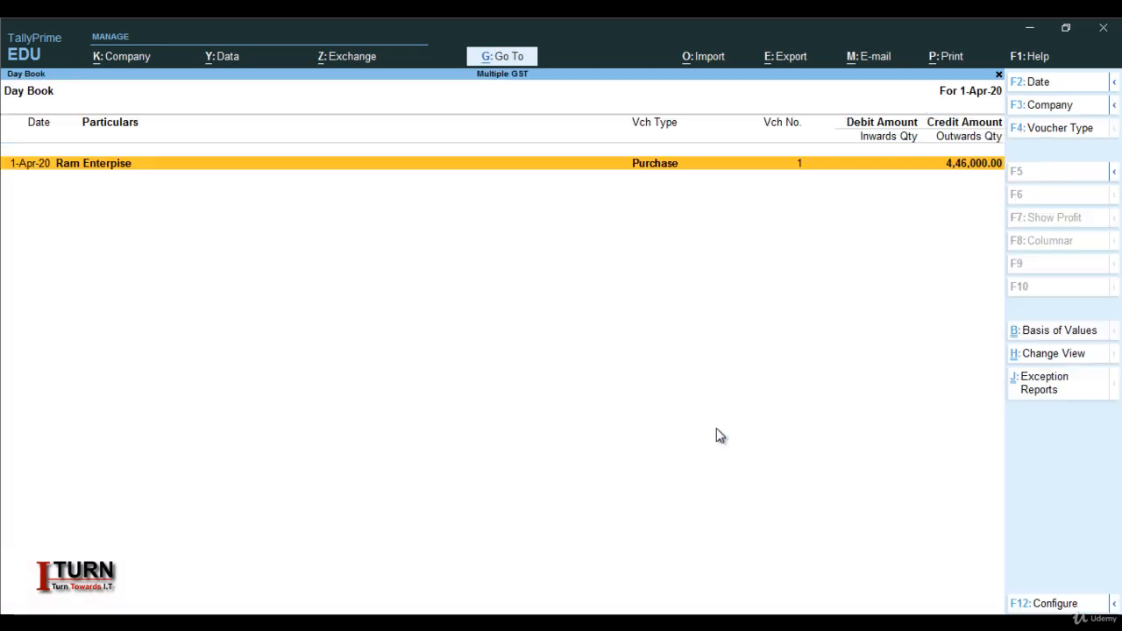
key("Return")
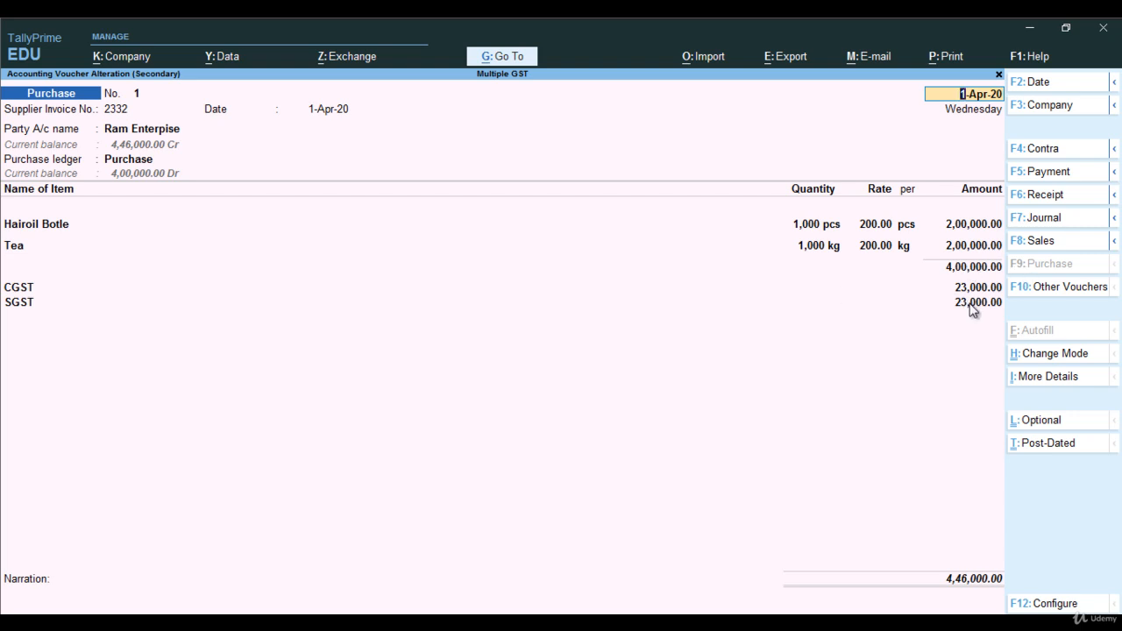
Step: Switch to the Excel workbook and check the 18% and 5% GST calculations and their total against the voucher
key("alt+Tab")
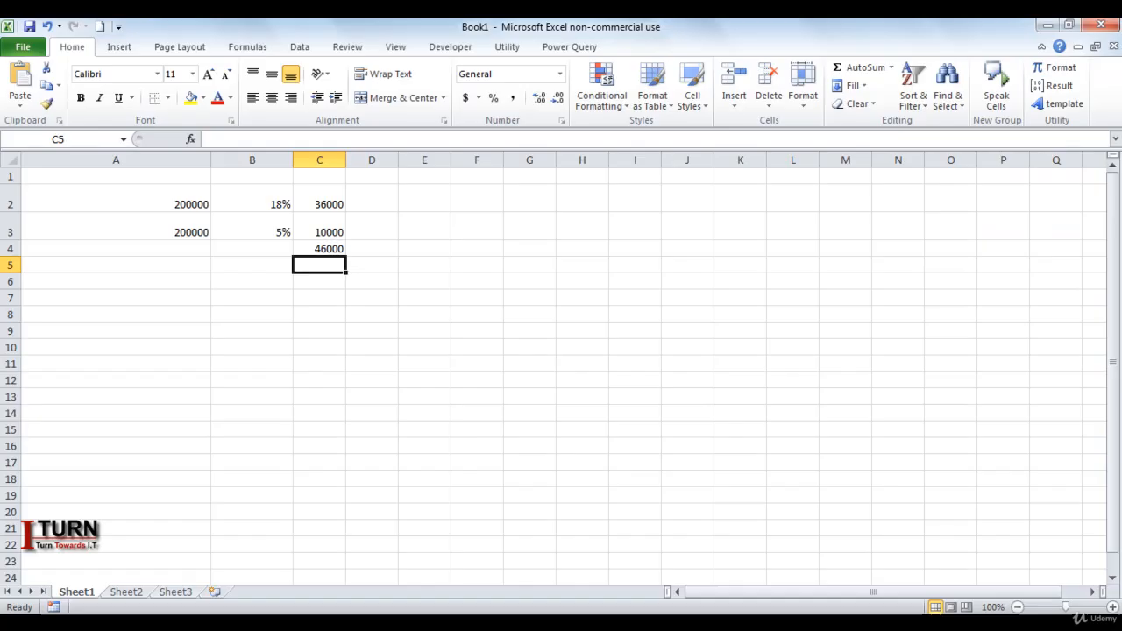
left_click(186, 197)
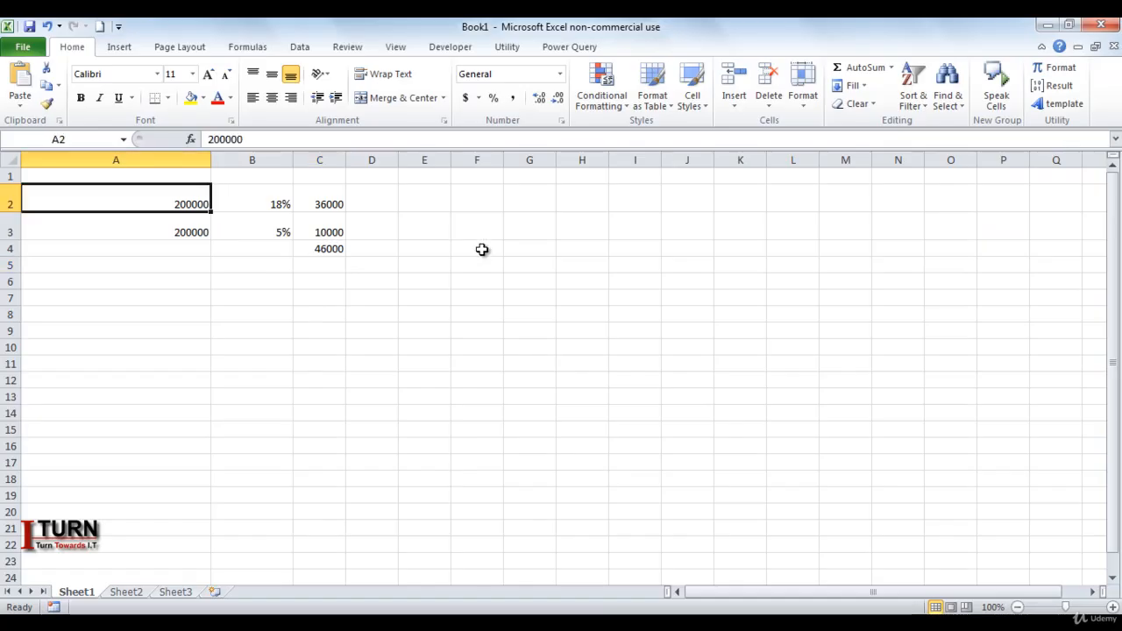
left_click(286, 202)
left_click(325, 203)
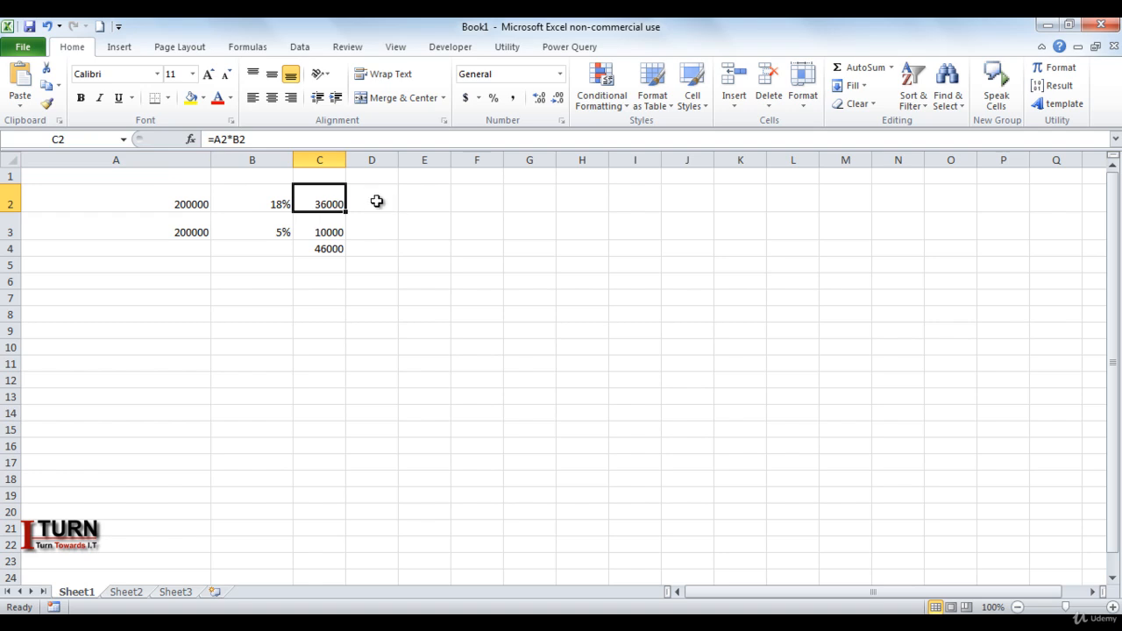
left_click(199, 233)
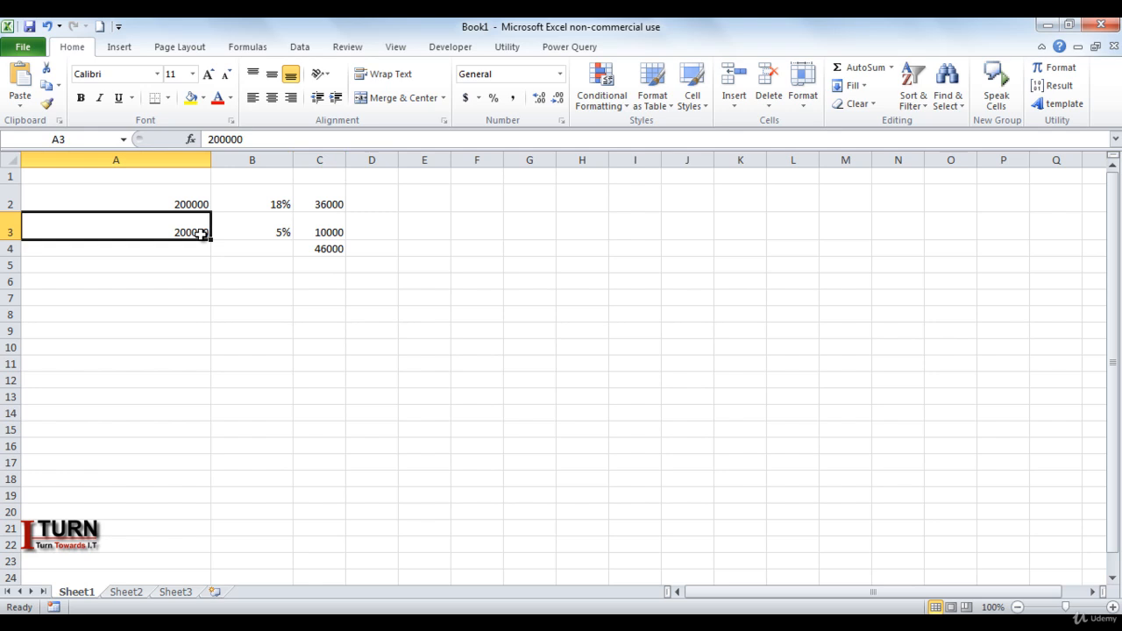
left_click(273, 232)
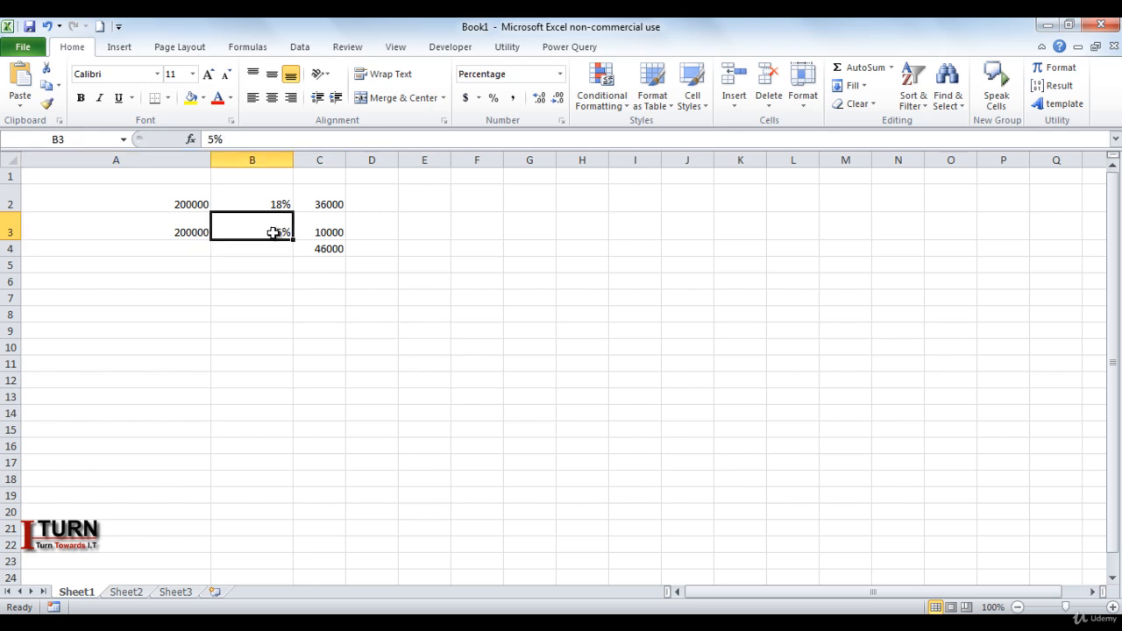
left_click(334, 226)
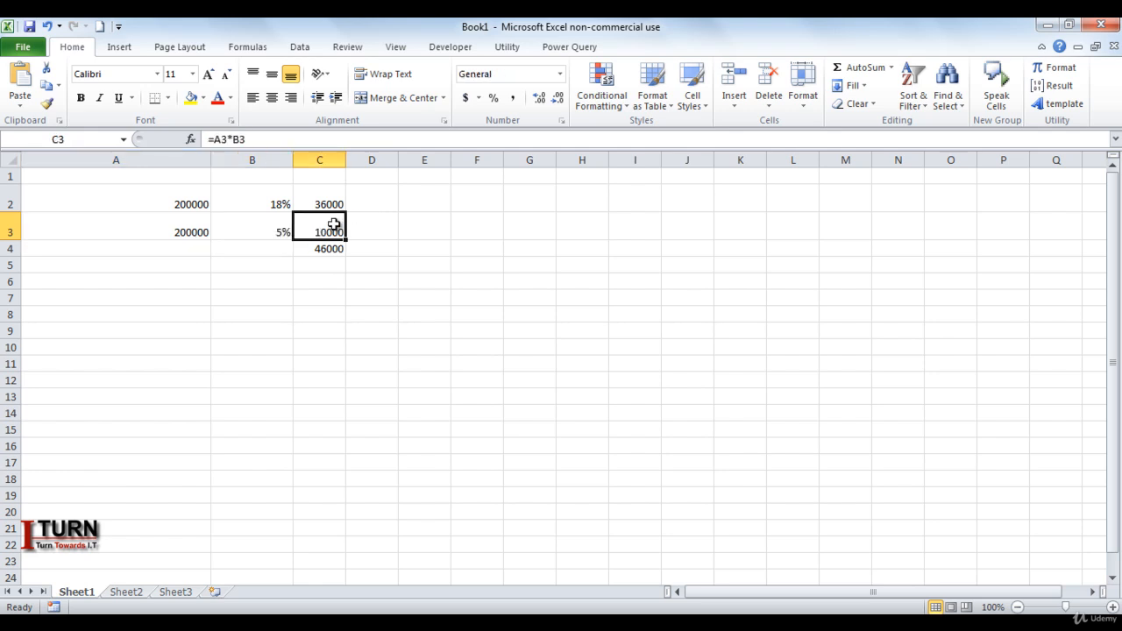
left_click(332, 248)
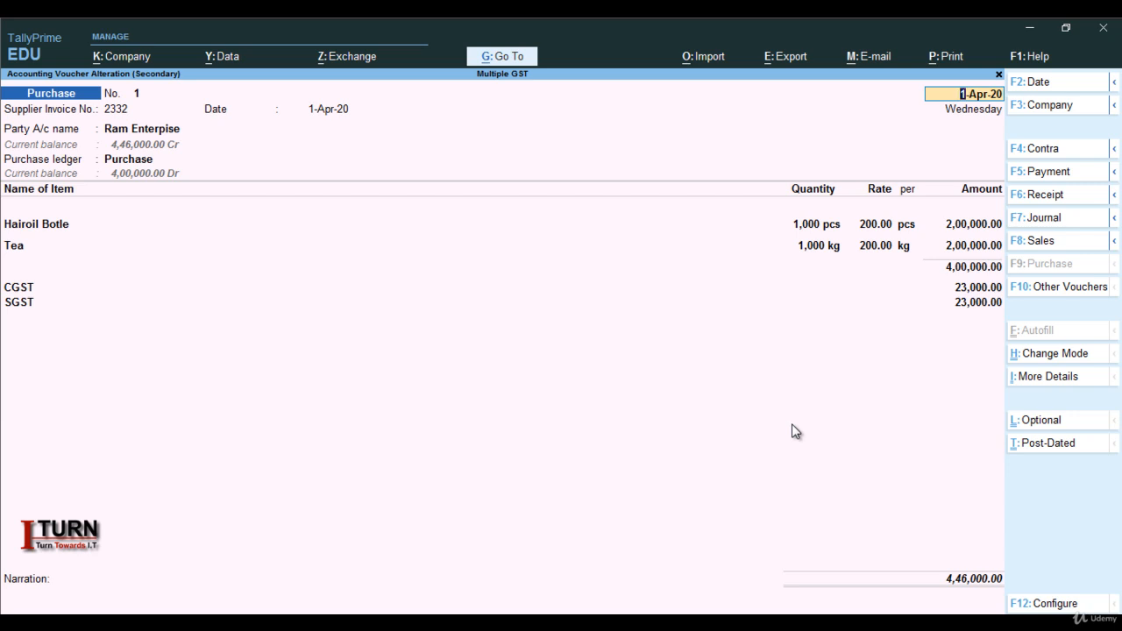
Step: Back in TallyPrime, leave the purchase voucher and Day Book without changes and start a new Sales voucher
left_click(727, 421)
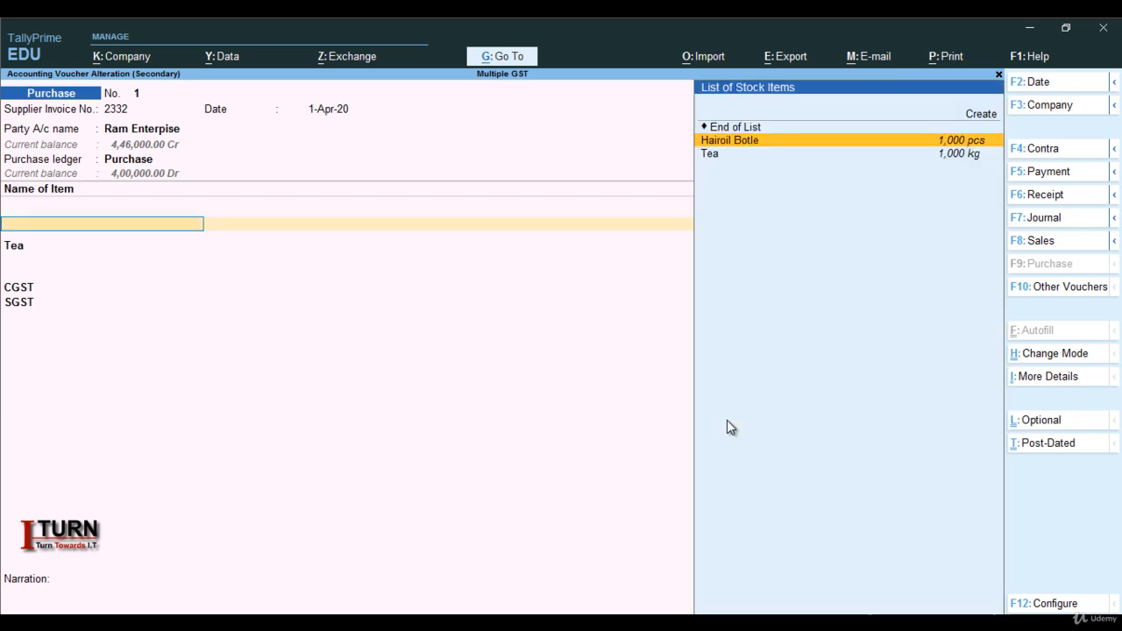
key("Escape")
key("y")
key("Escape")
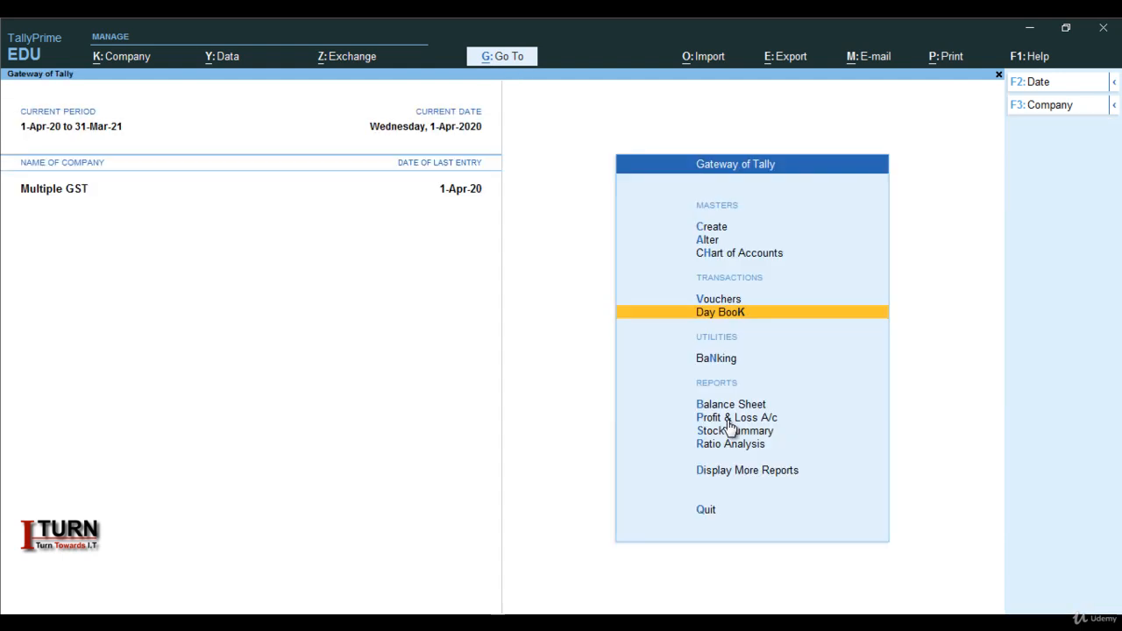
key("Up")
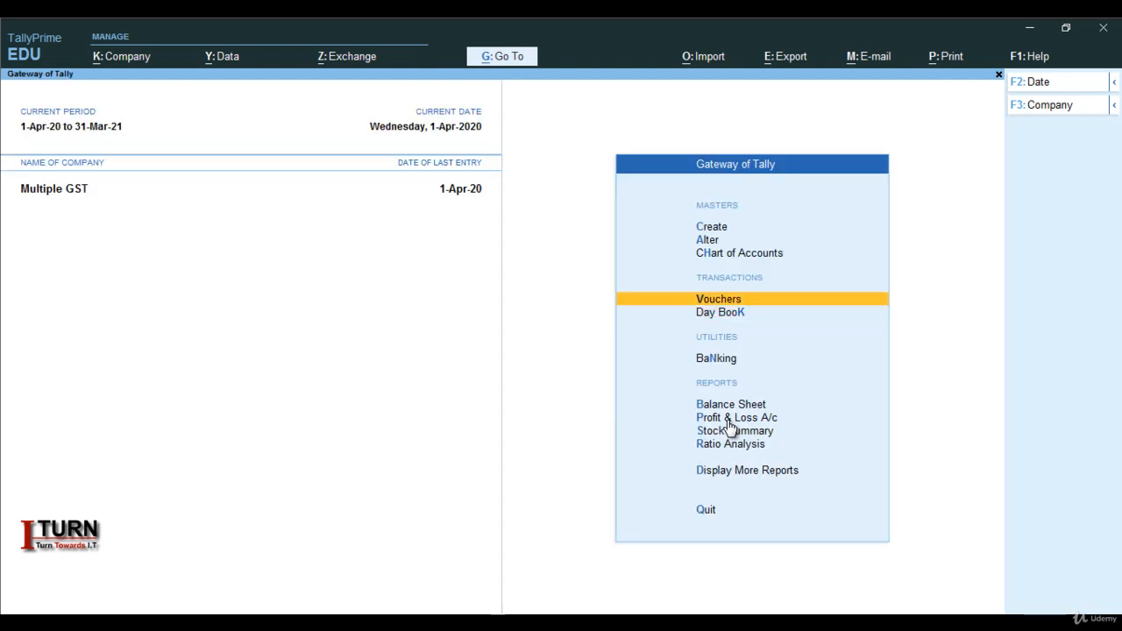
key("Return")
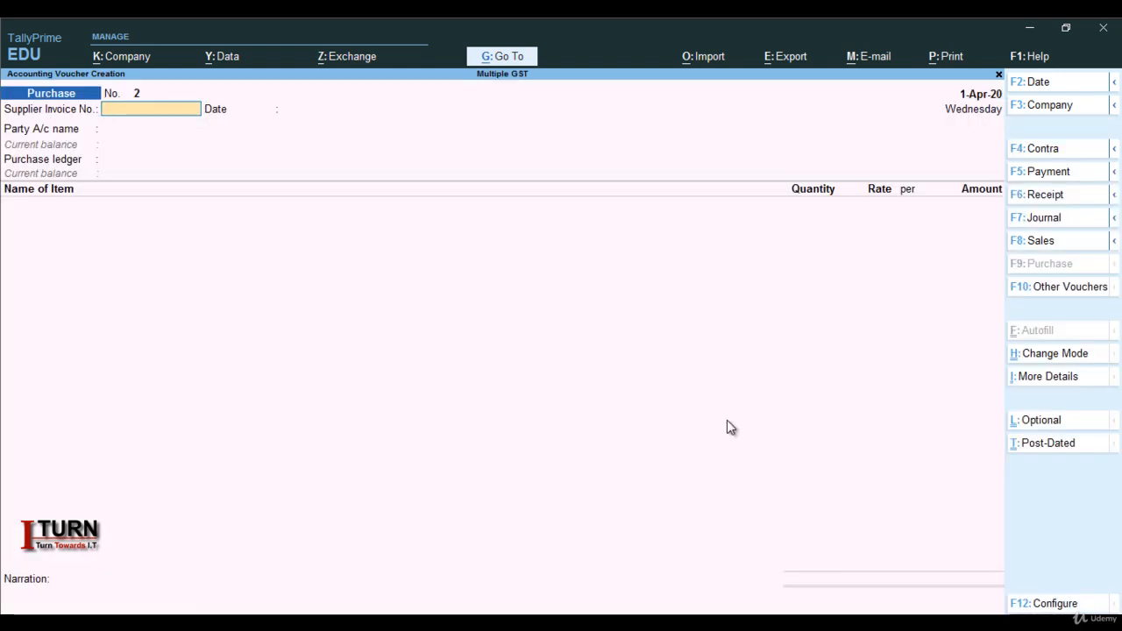
key("F8")
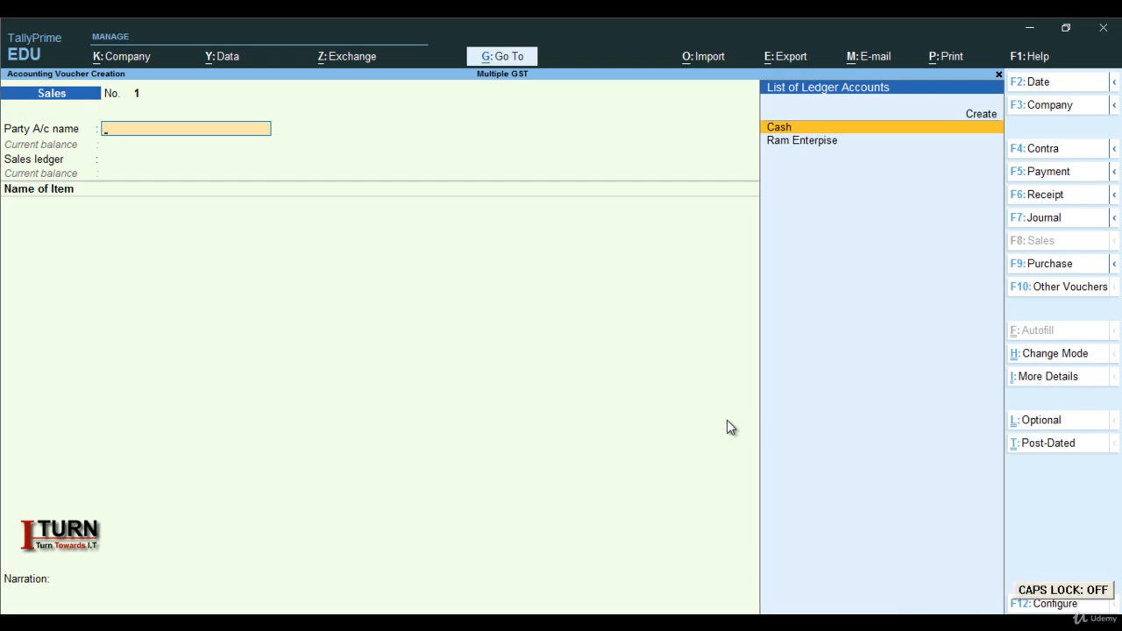
Step: Start a new party ledger named Shyam Enterprise from the sales voucher and place it under Sundry Debtors
key("alt+c")
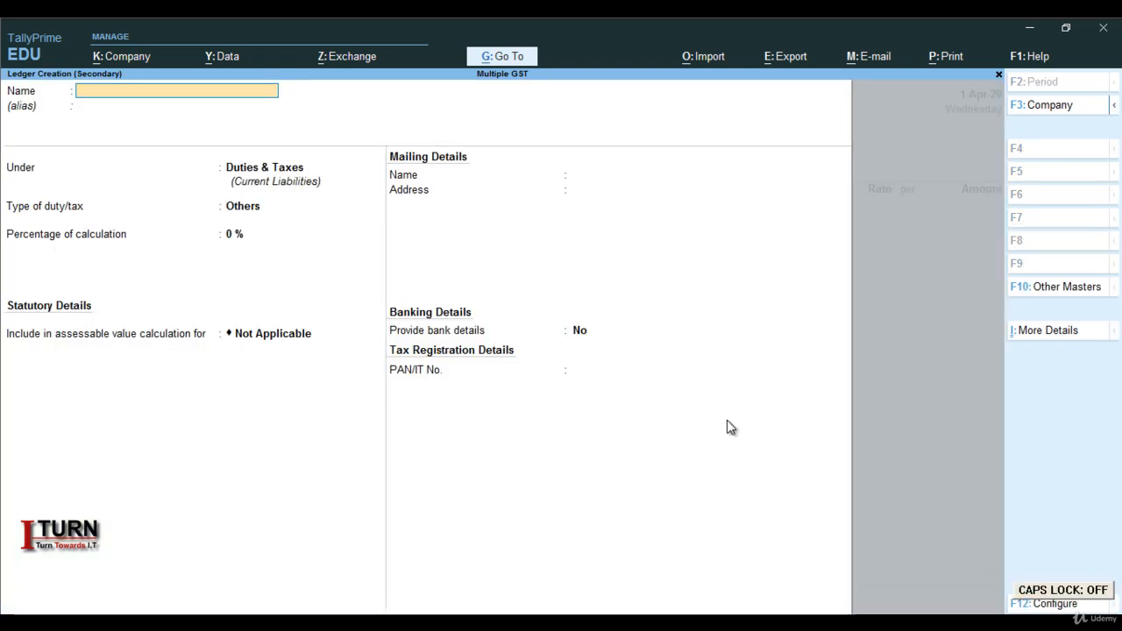
type("Shyam En")
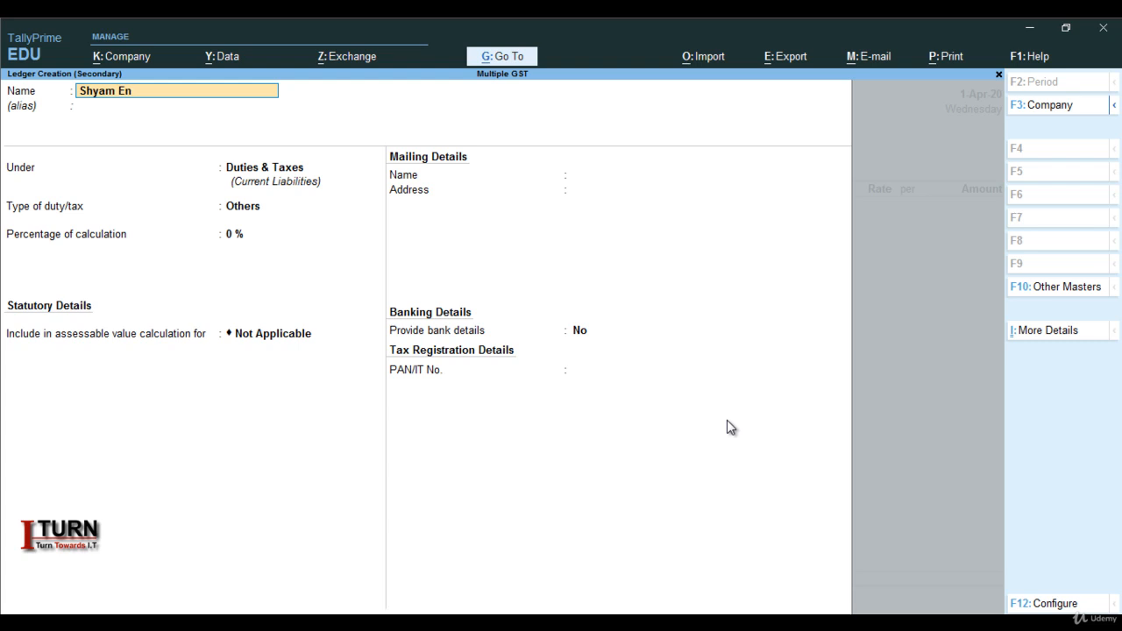
type("terprise")
key("Return")
key("Return")
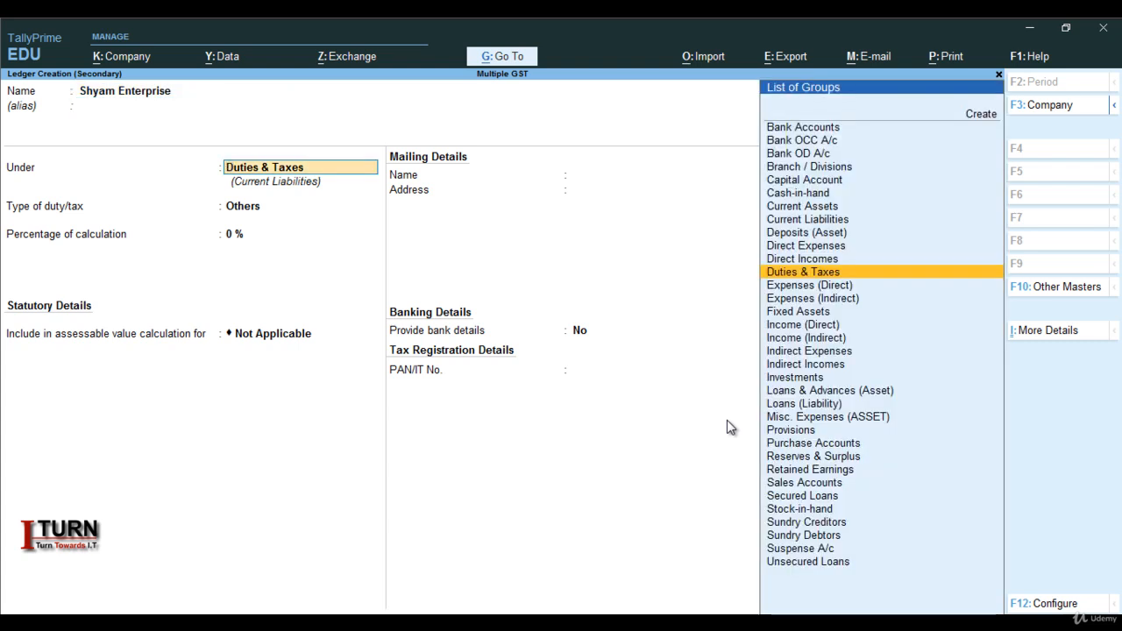
type("Su")
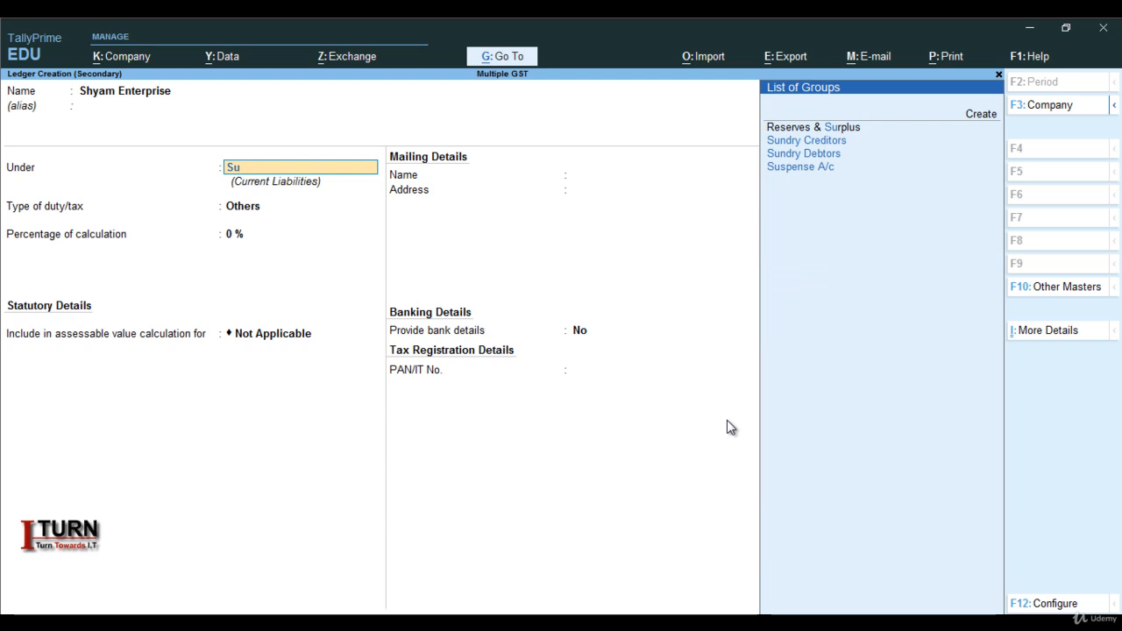
key("Down")
key("Down")
key("Return")
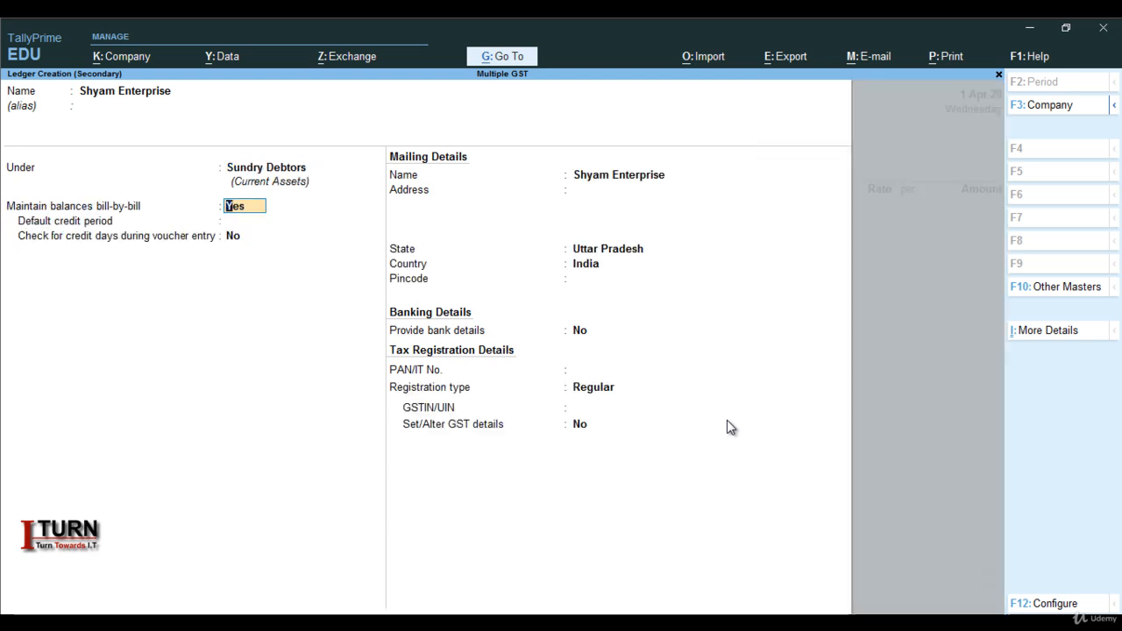
Step: Keep the ledger's default balance, mailing and bank settings, set its registration type to Regular and enter the GSTIN
key("Return")
key("Return")
key("Return")
key("Return")
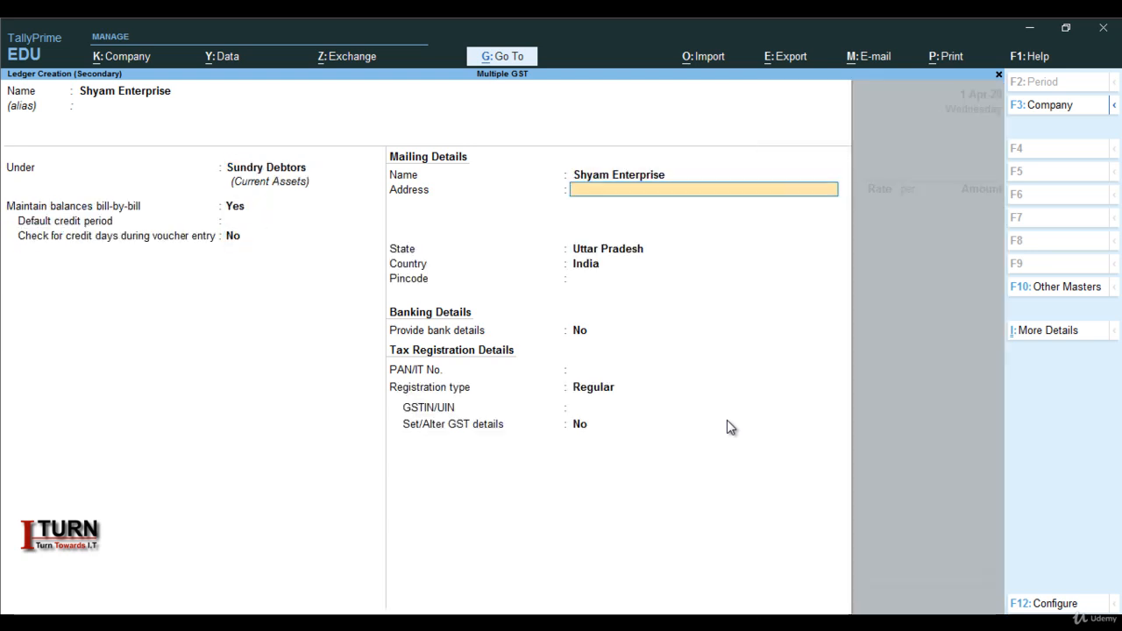
key("Return")
key("Return")
key("Return")
key("Return")
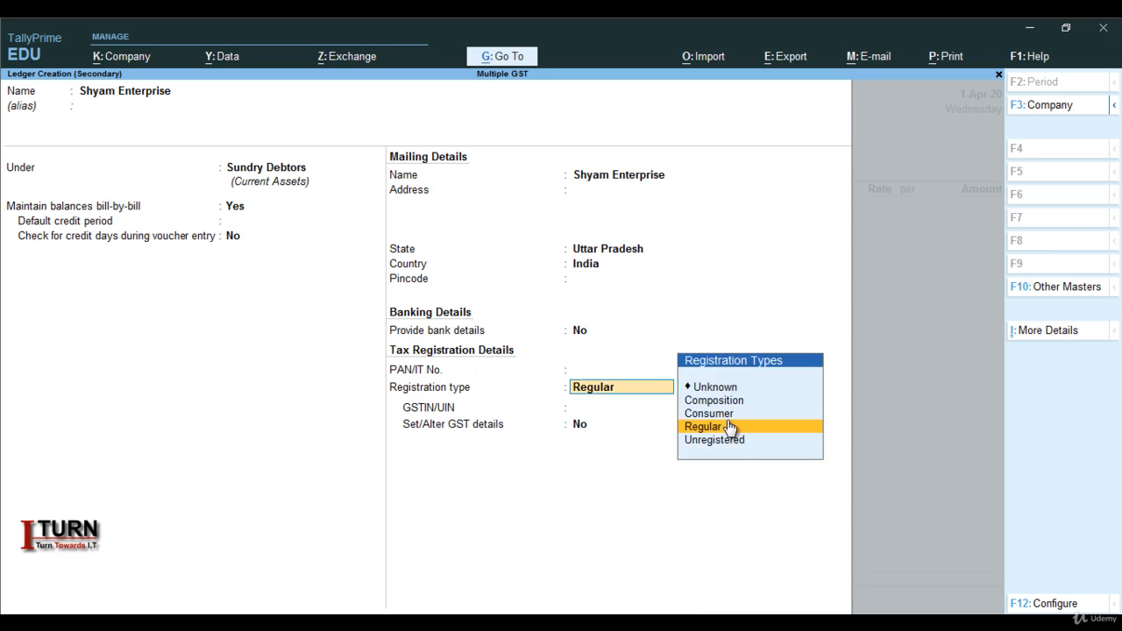
left_click(728, 426)
type("09FGHDFHDF")
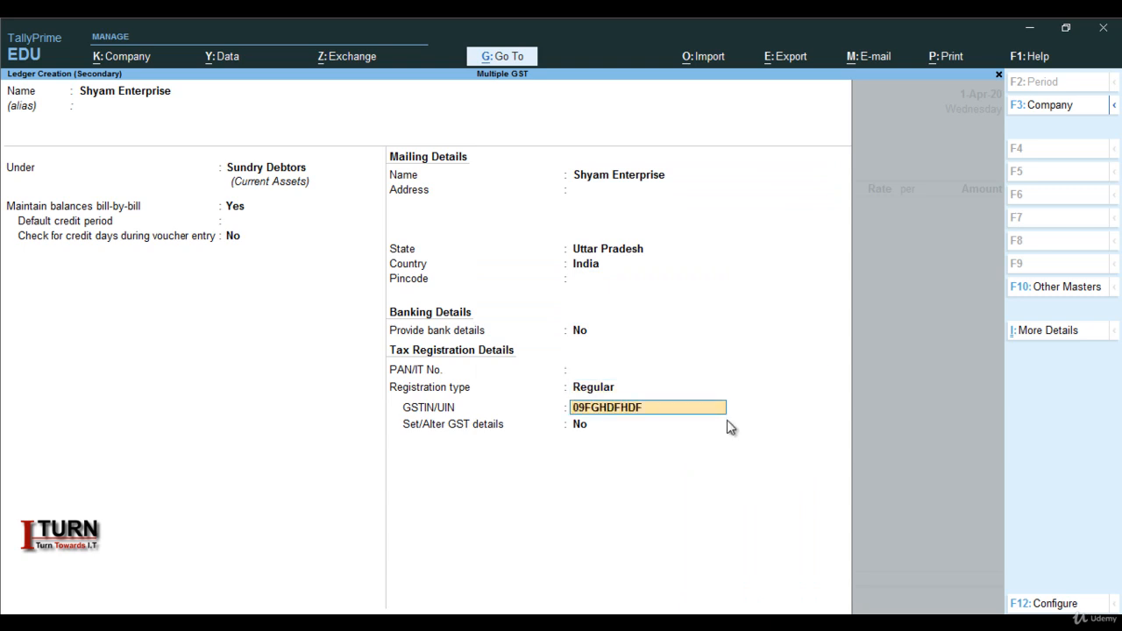
Step: Save the Shyam Enterprise ledger without altering GST details and accept the default party details in the voucher
key("Return")
key("Return")
key("Return")
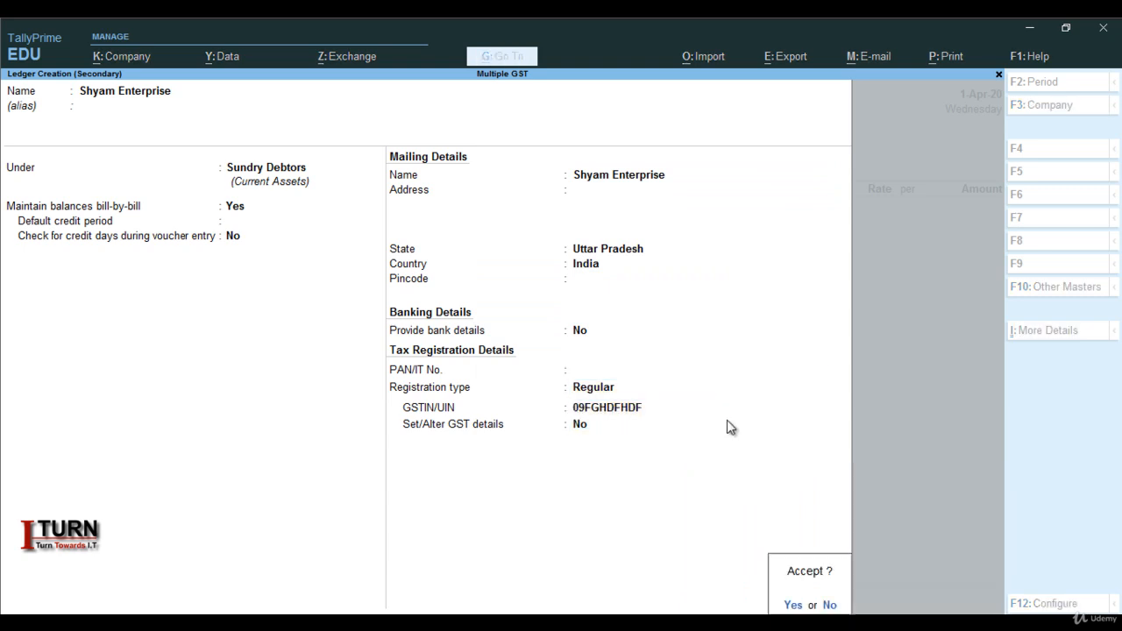
key("Return")
key("ctrl+a")
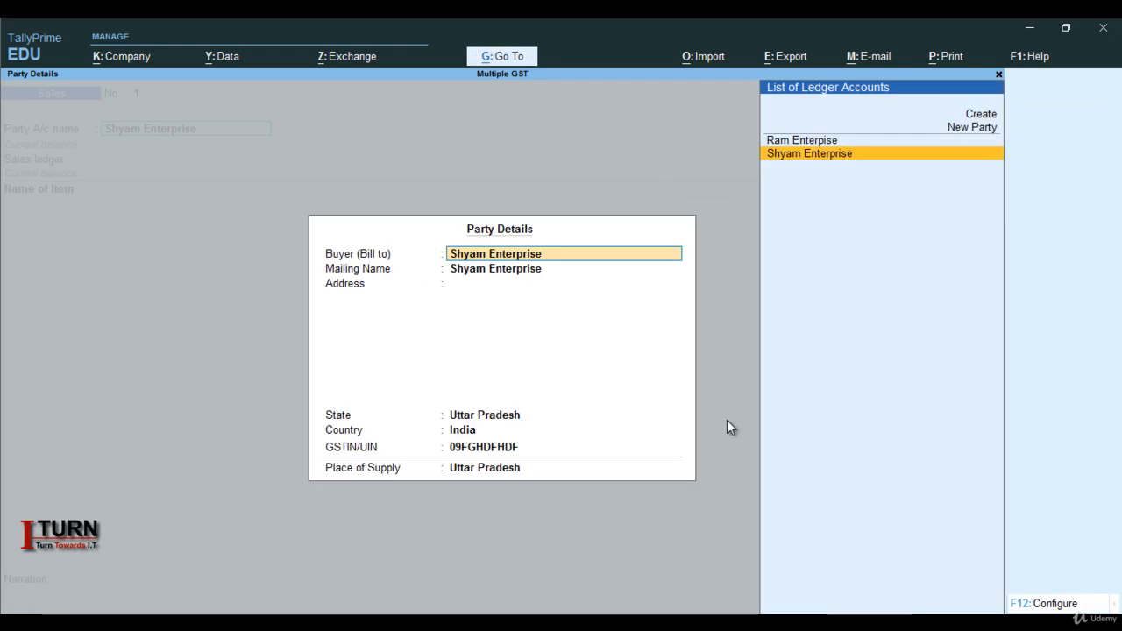
key("ctrl+a")
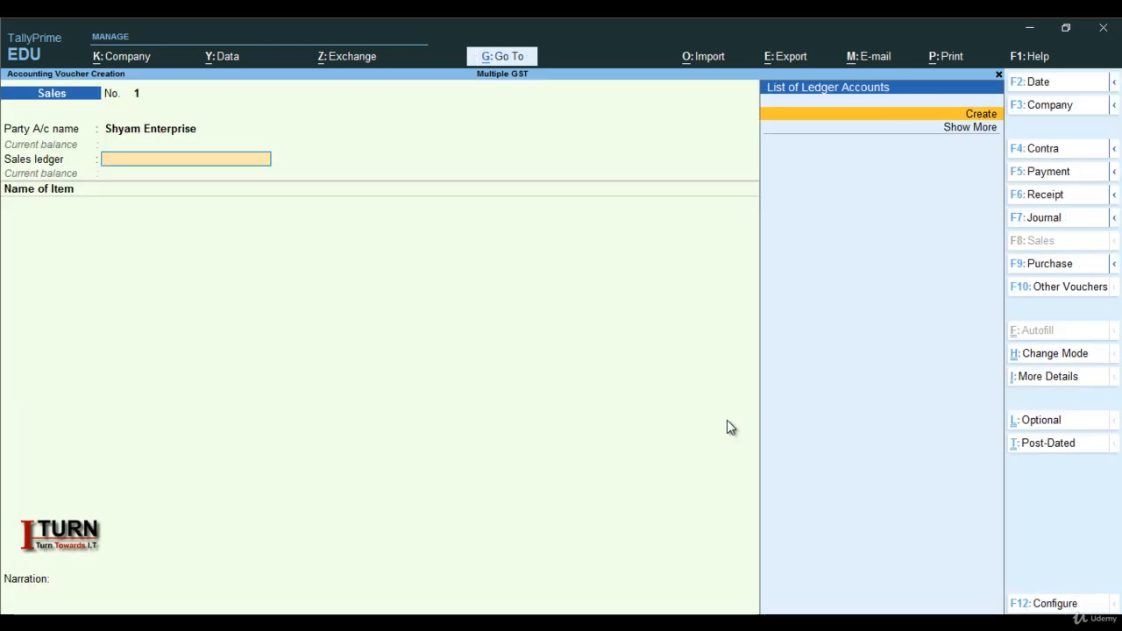
Step: Start a new ledger named Sales under Sales Accounts, keeping its ledger type as Not Applicable
key("Return")
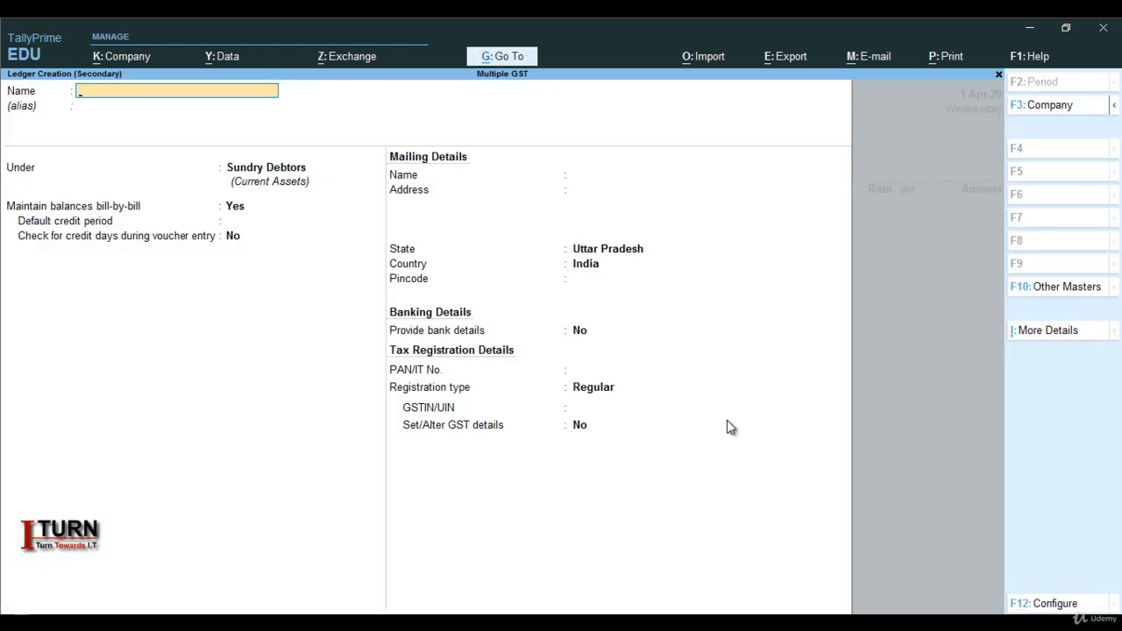
type("Sales")
key("Return")
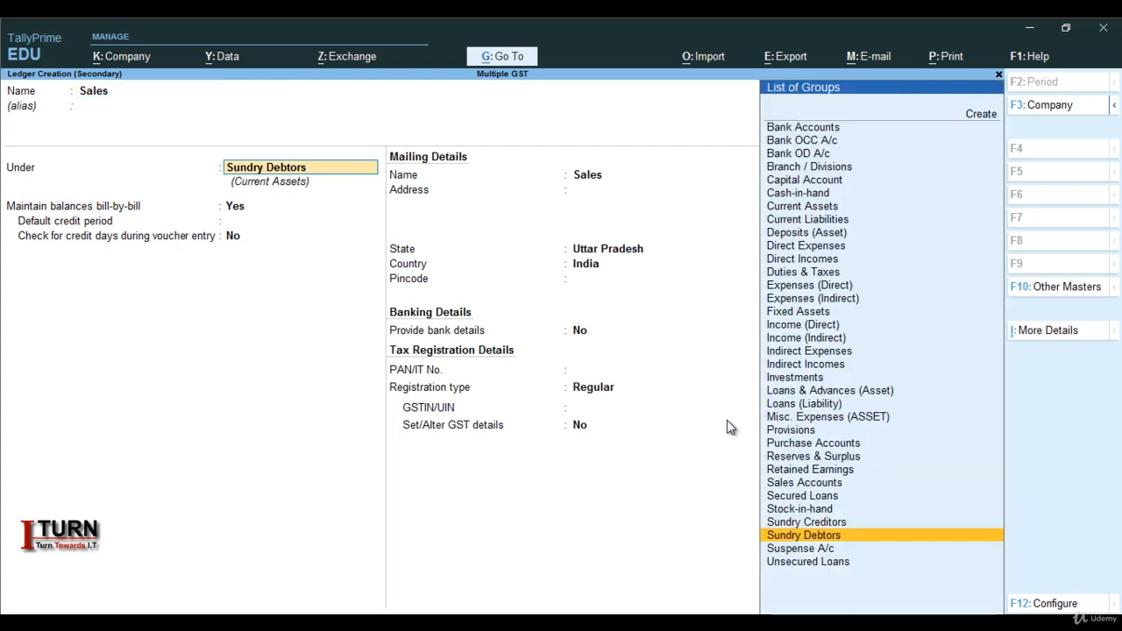
type("Sa")
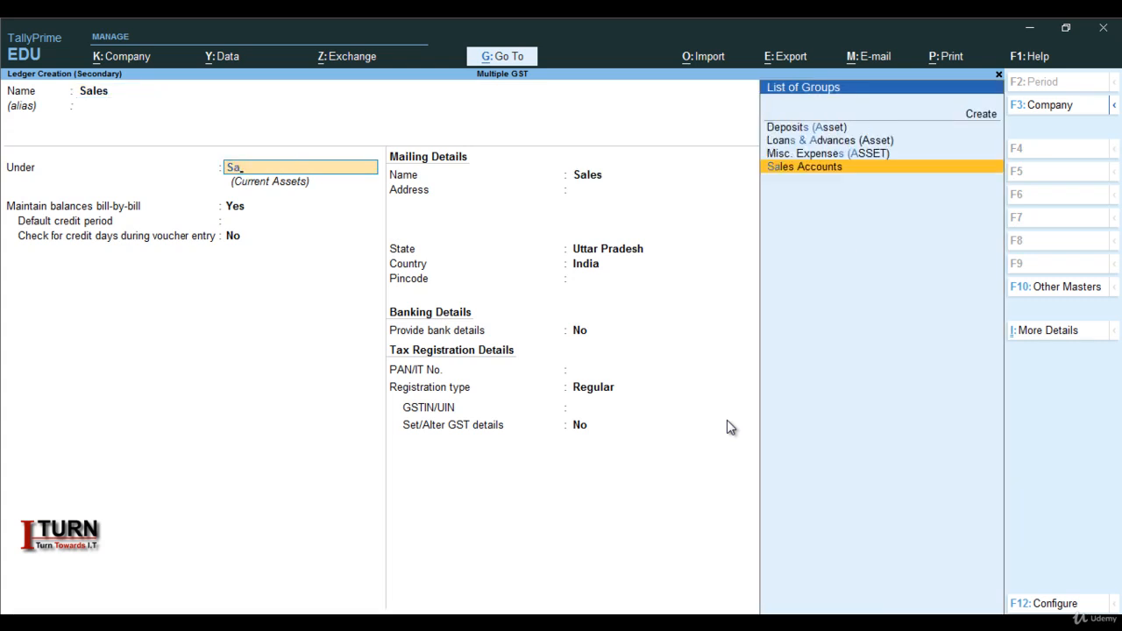
key("Return")
key("Return")
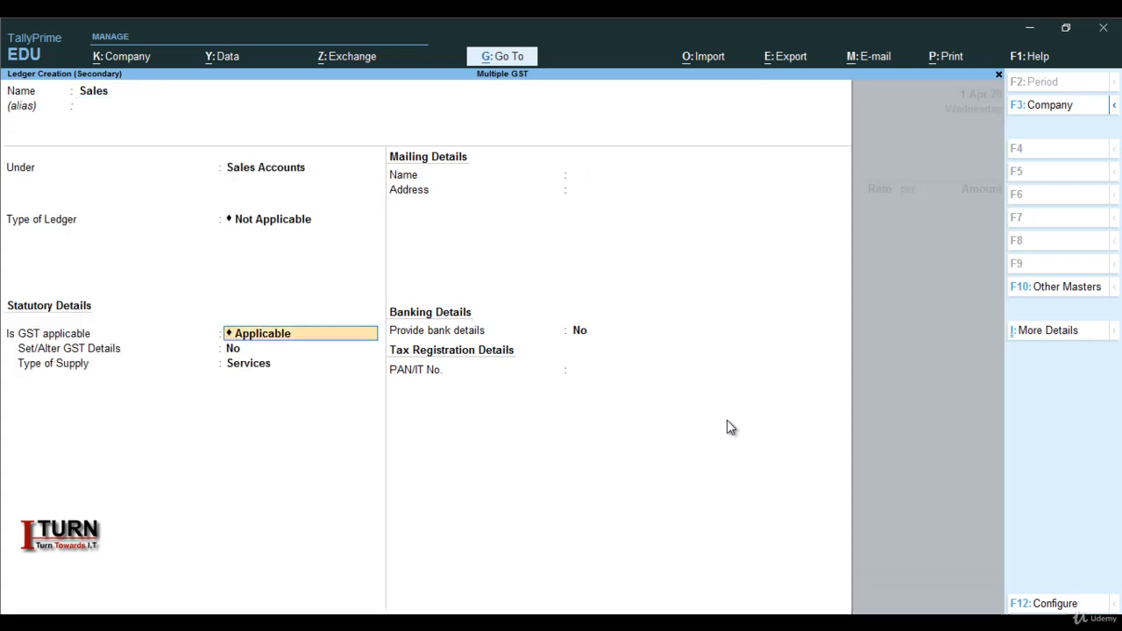
Step: Keep GST applicable for the Sales ledger without altering GST details and set its type of supply to Goods
key("Return")
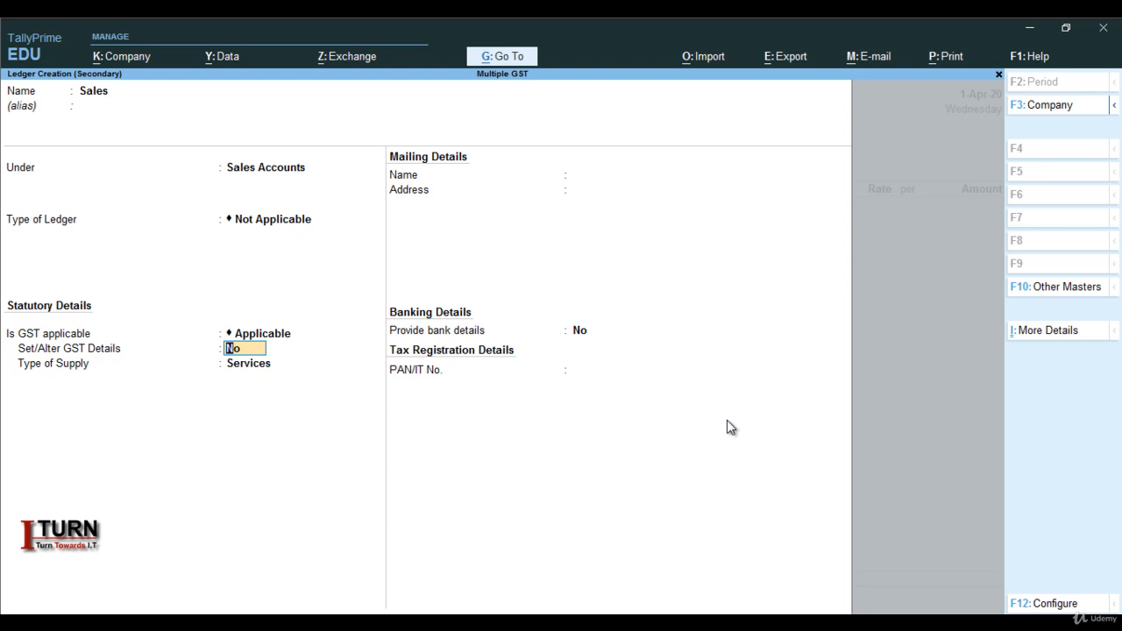
key("Return")
key("Up")
key("Return")
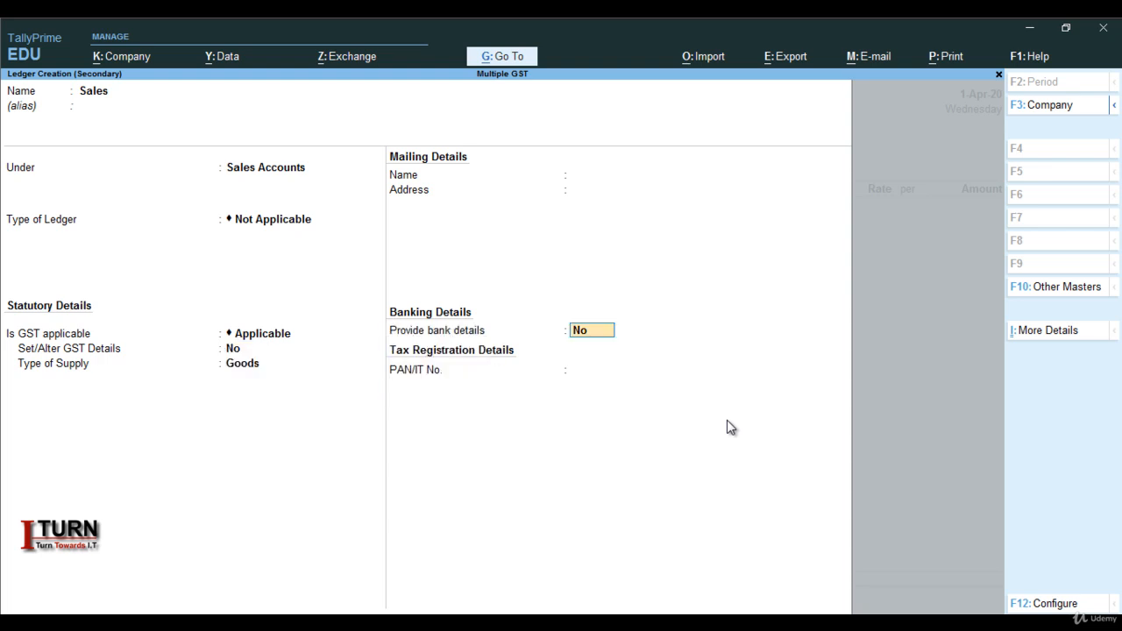
Step: Save the Sales ledger with bank details left off and set the voucher's tax classification to Sales Taxable
key("Return")
key("Return")
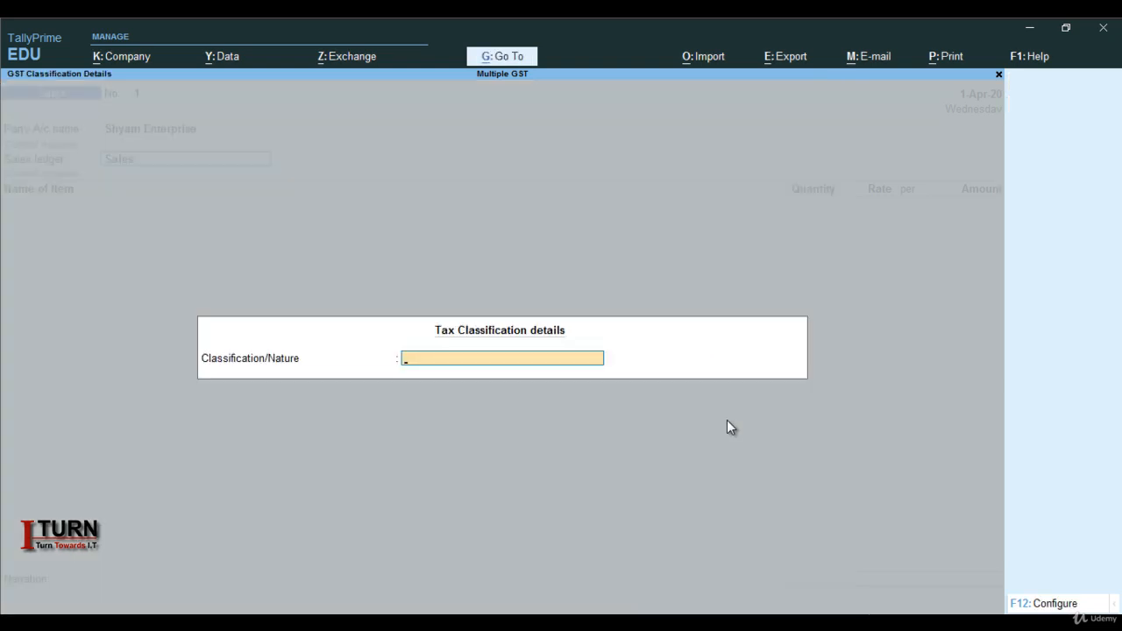
type("Sale")
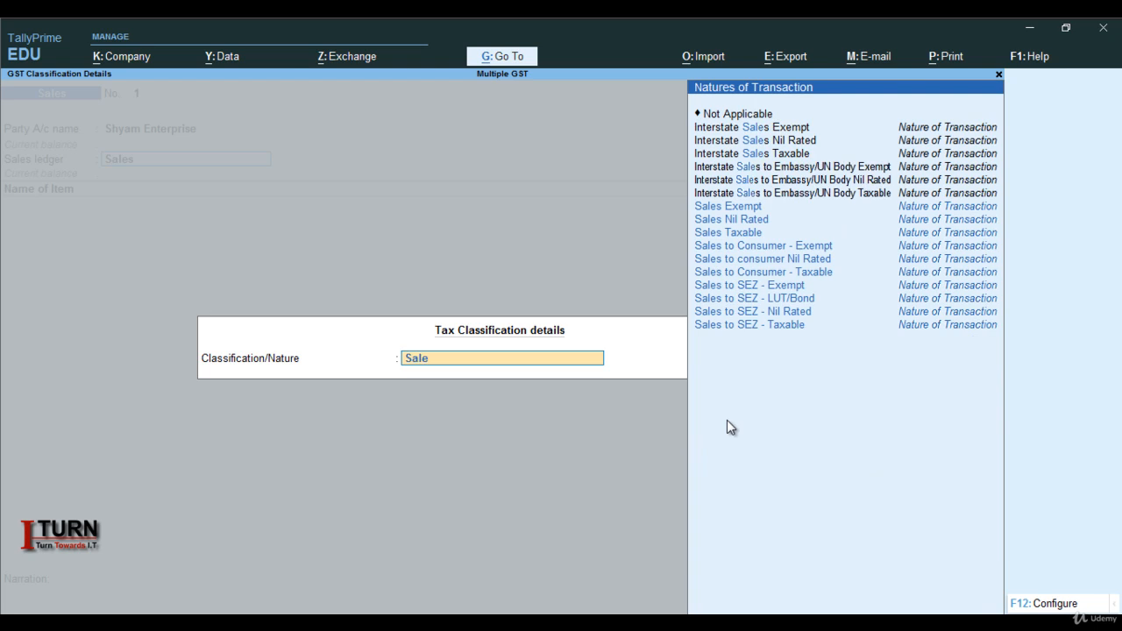
key("Down")
key("Down")
key("Down")
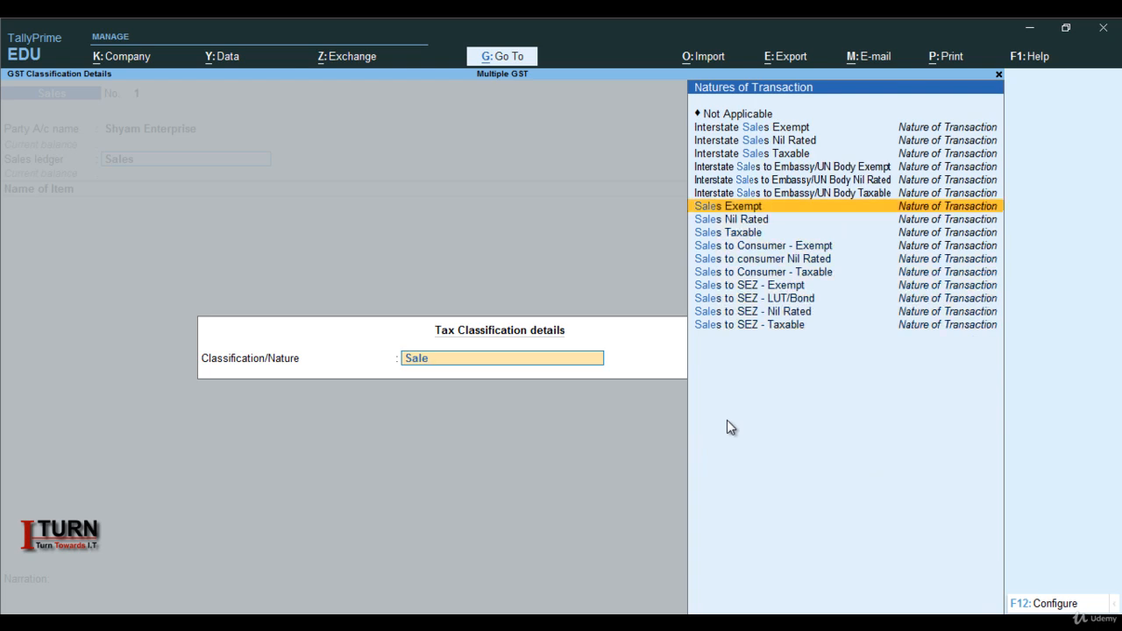
key("Return")
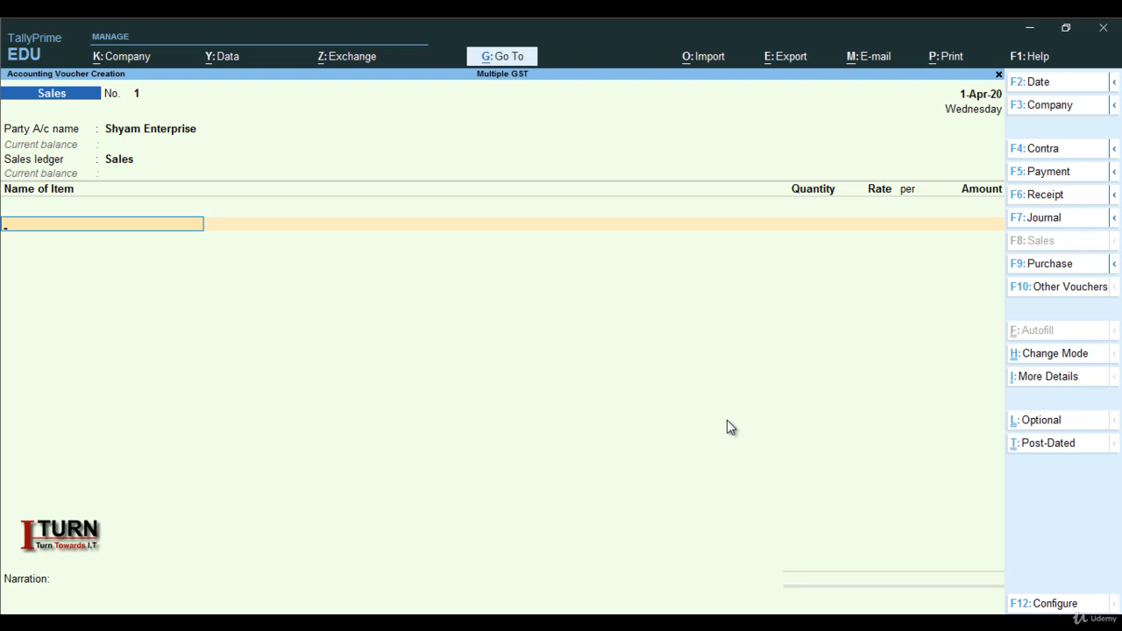
Step: Add the item Tea to the sales voucher with a quantity of 1000 kg at a rate of 400 per kg
type("T")
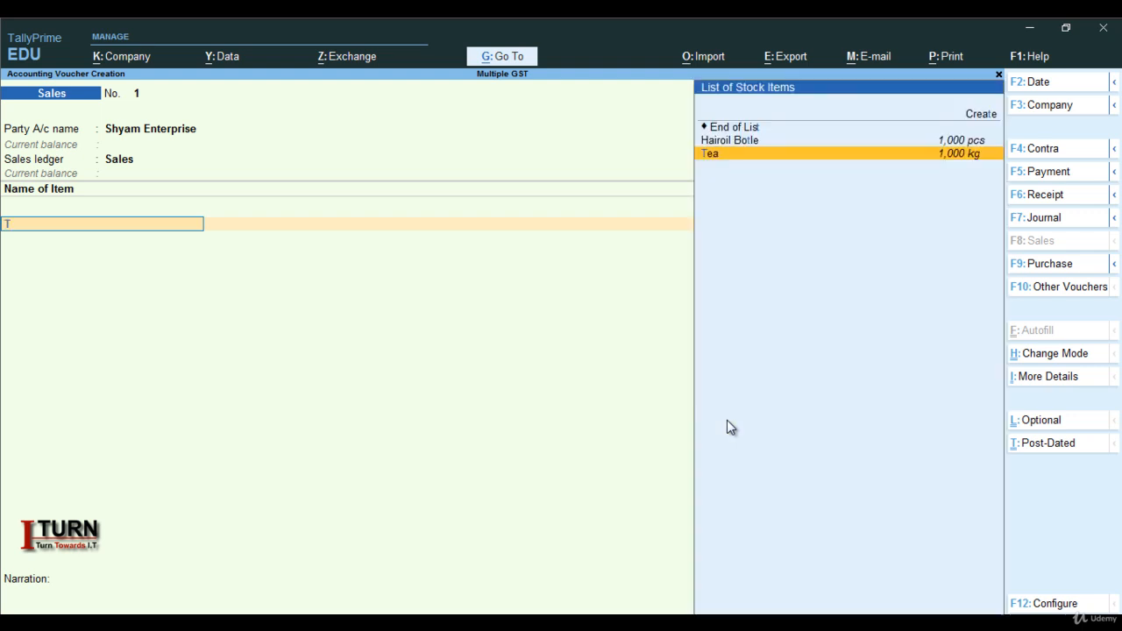
key("Return")
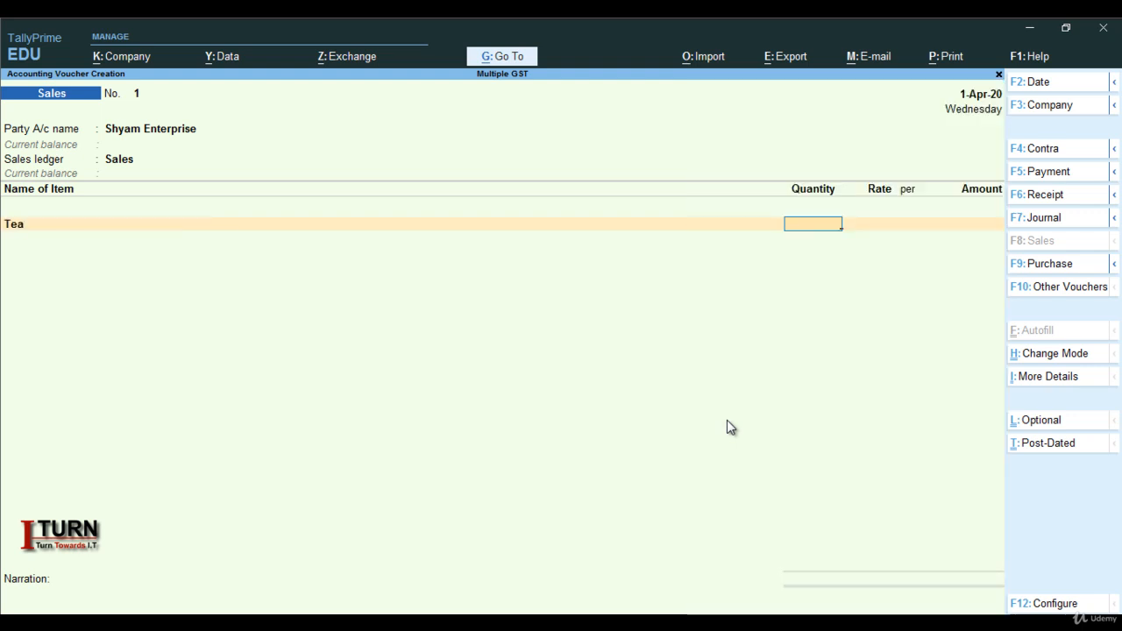
type("1000")
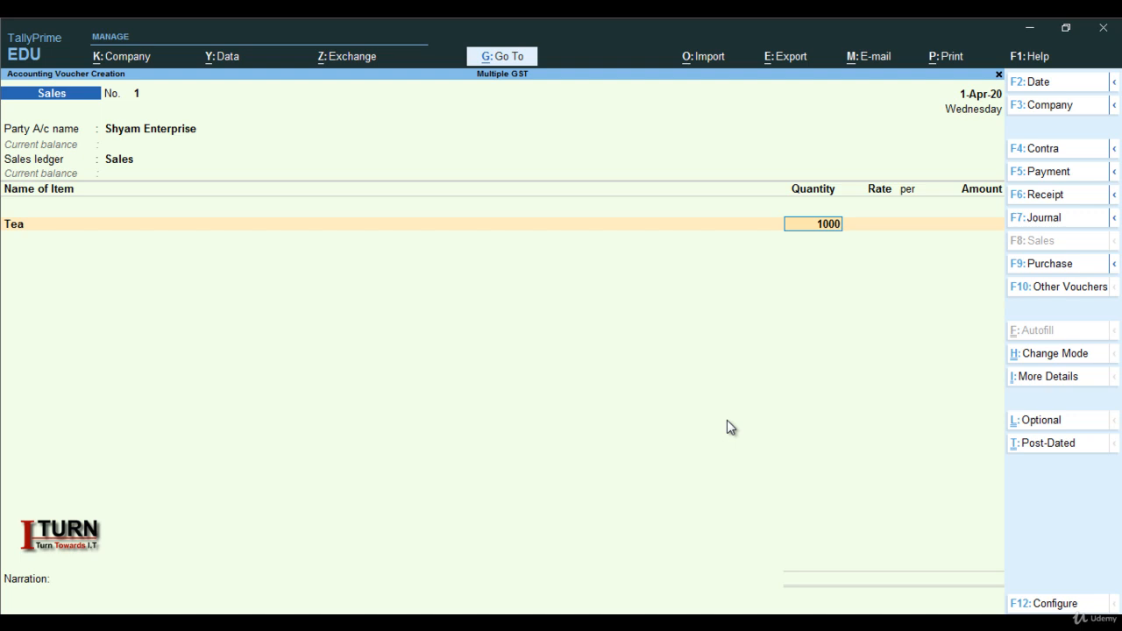
key("Return")
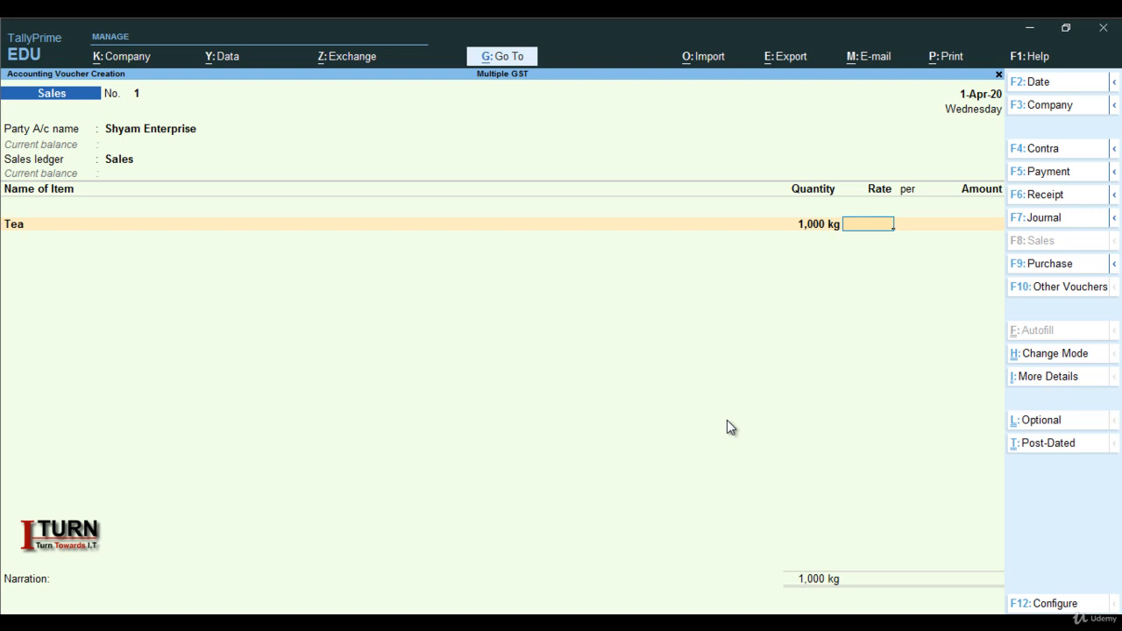
type("400")
key("Return")
key("Return")
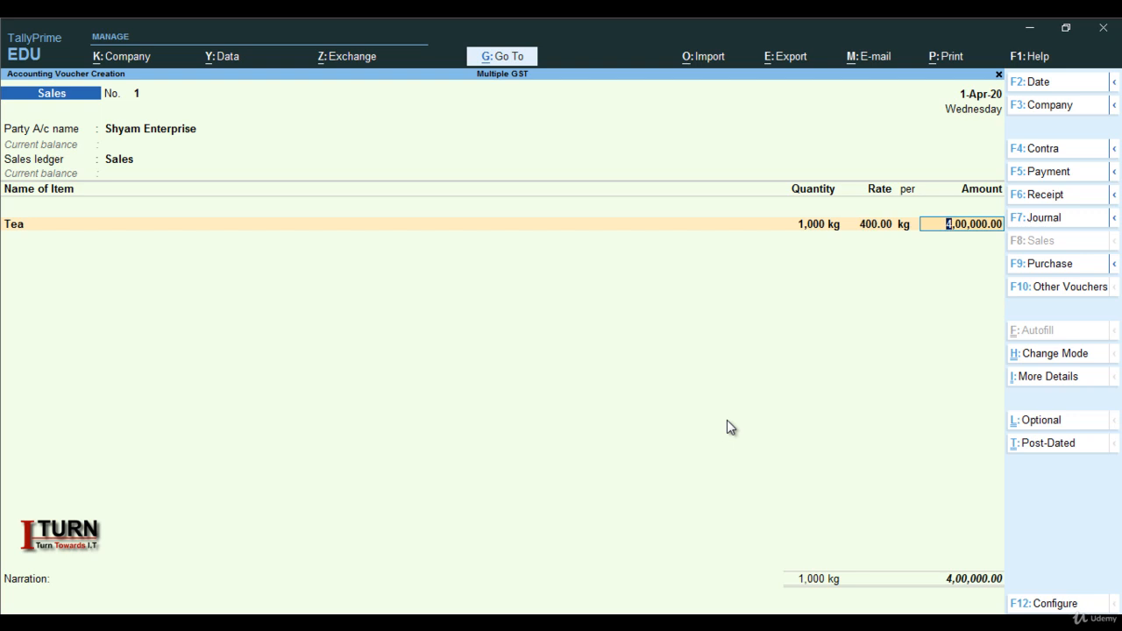
key("Return")
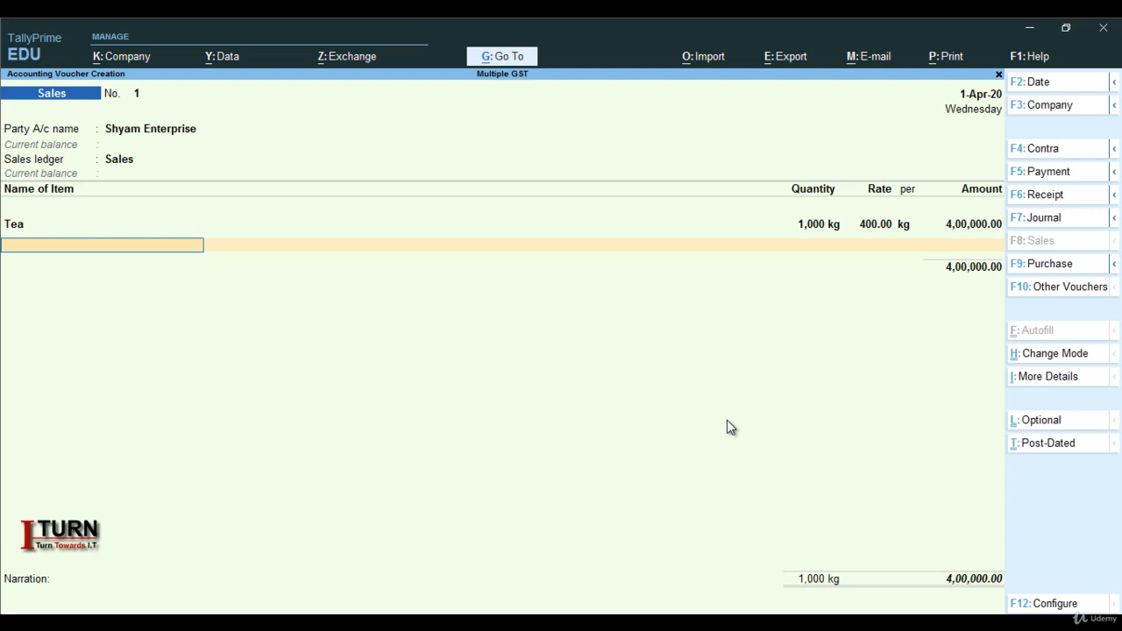
Step: Add the item Hairoil Botle to the sales voucher with 1000 pcs at a rate of 300 each and end the item list
type("B")
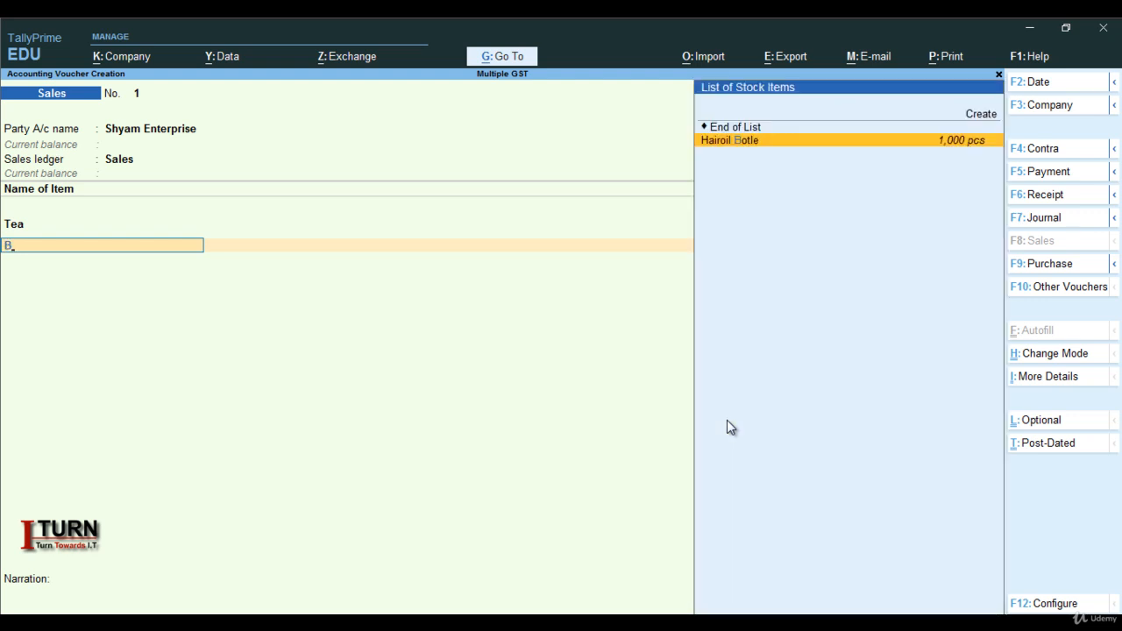
key("Return")
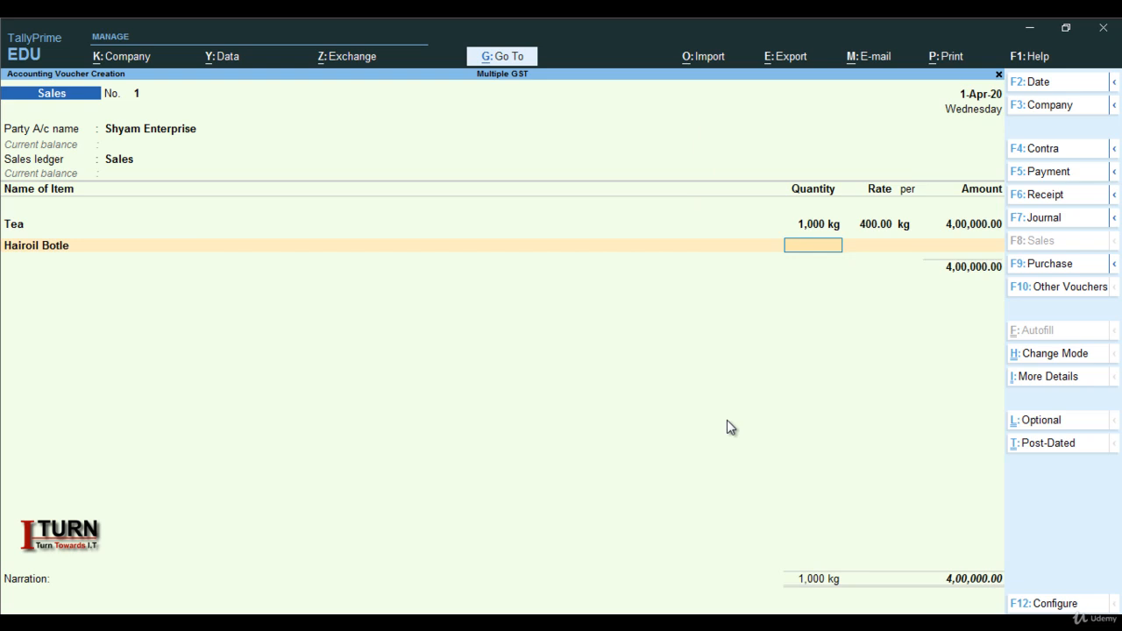
type("1000")
key("Return")
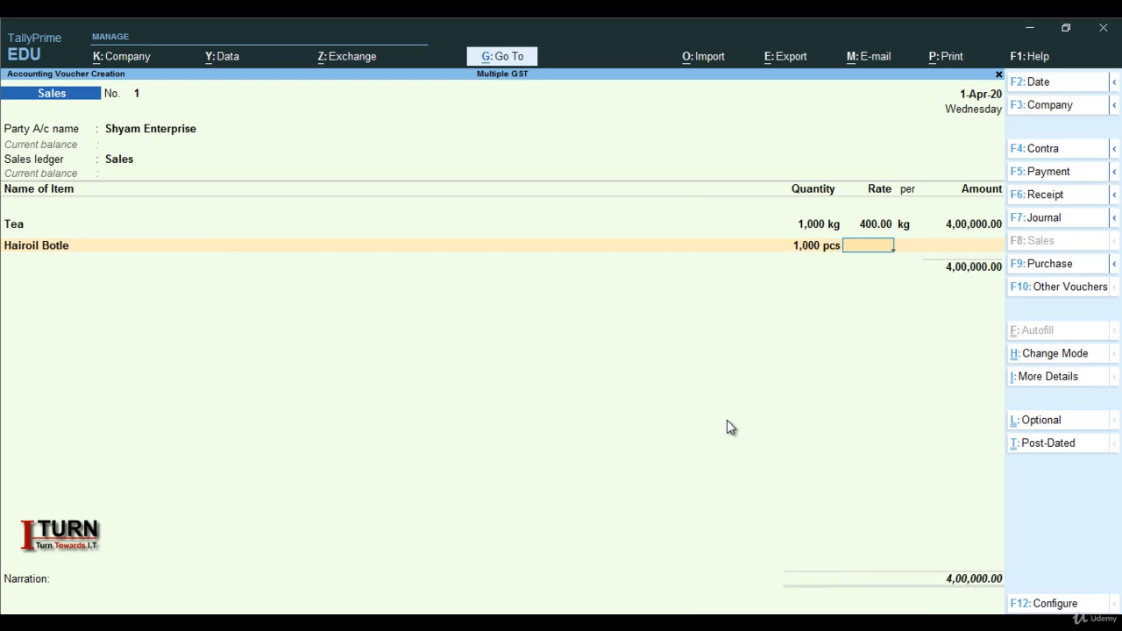
type("300")
key("Return")
key("Return")
key("Return")
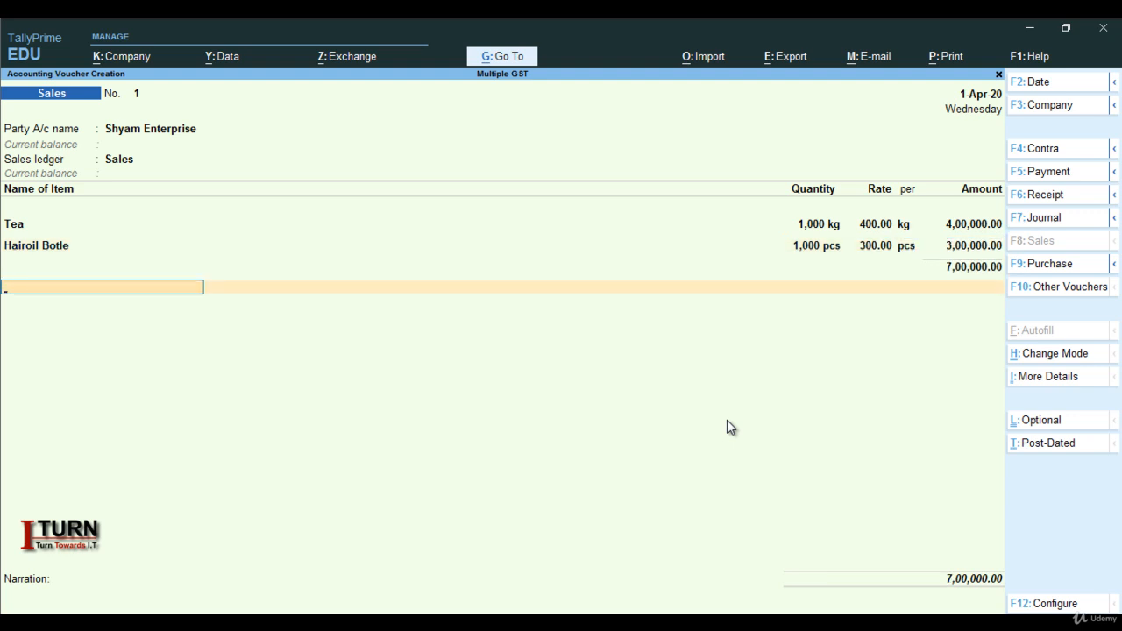
Step: Add the CGST and SGST ledgers below the items in the sales voucher, keeping their calculated amounts
type("S")
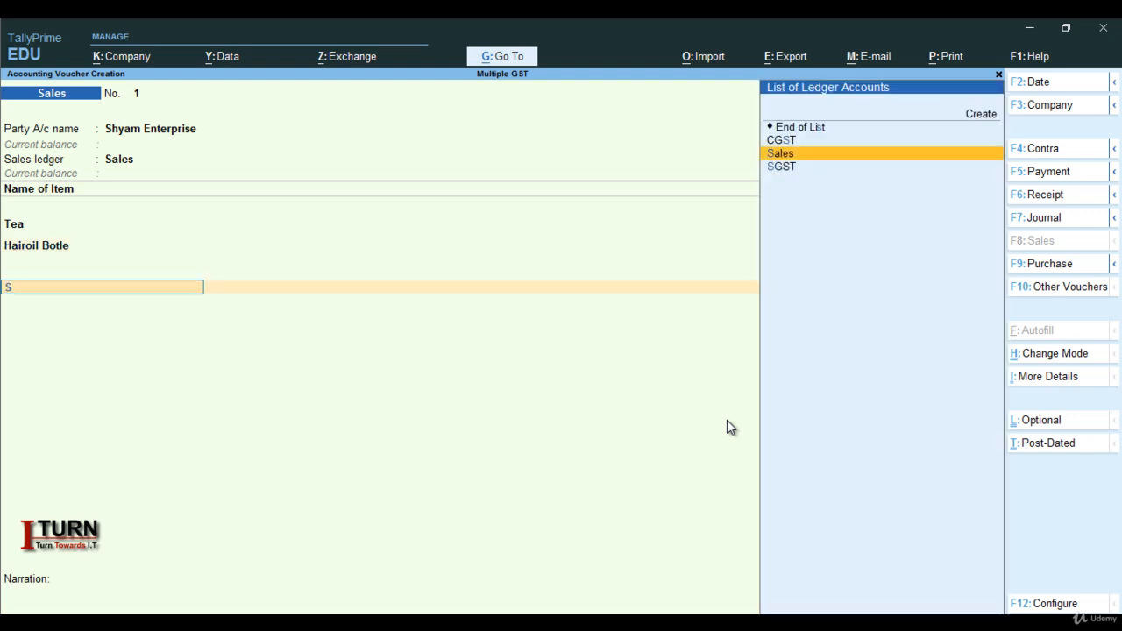
key("Down")
key("Up")
key("Up")
key("Return")
key("Return")
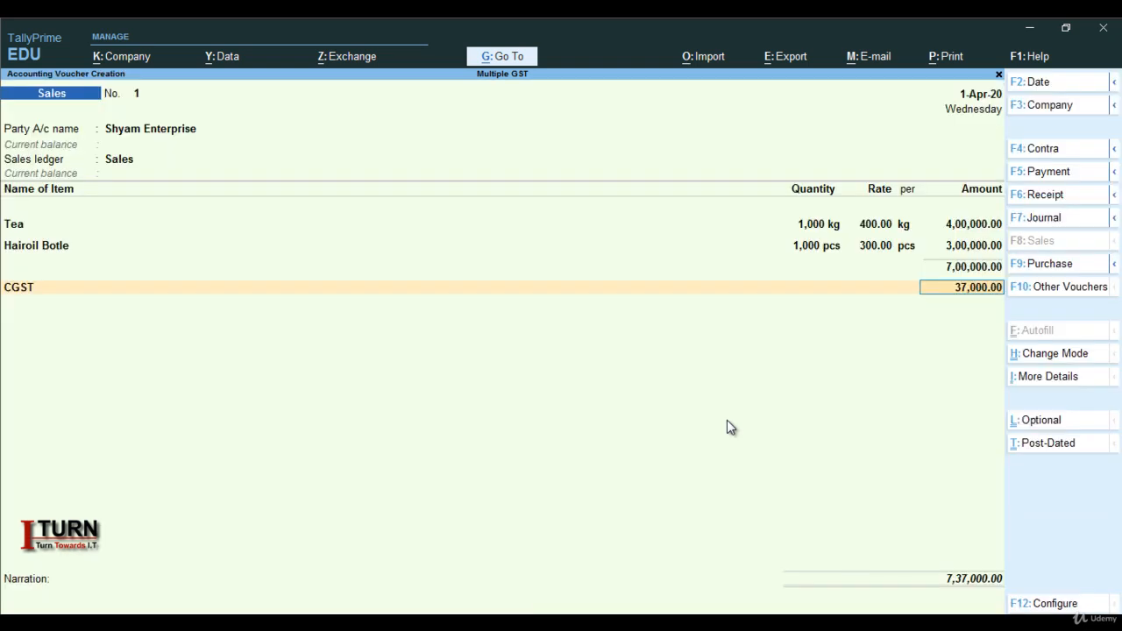
key("Return")
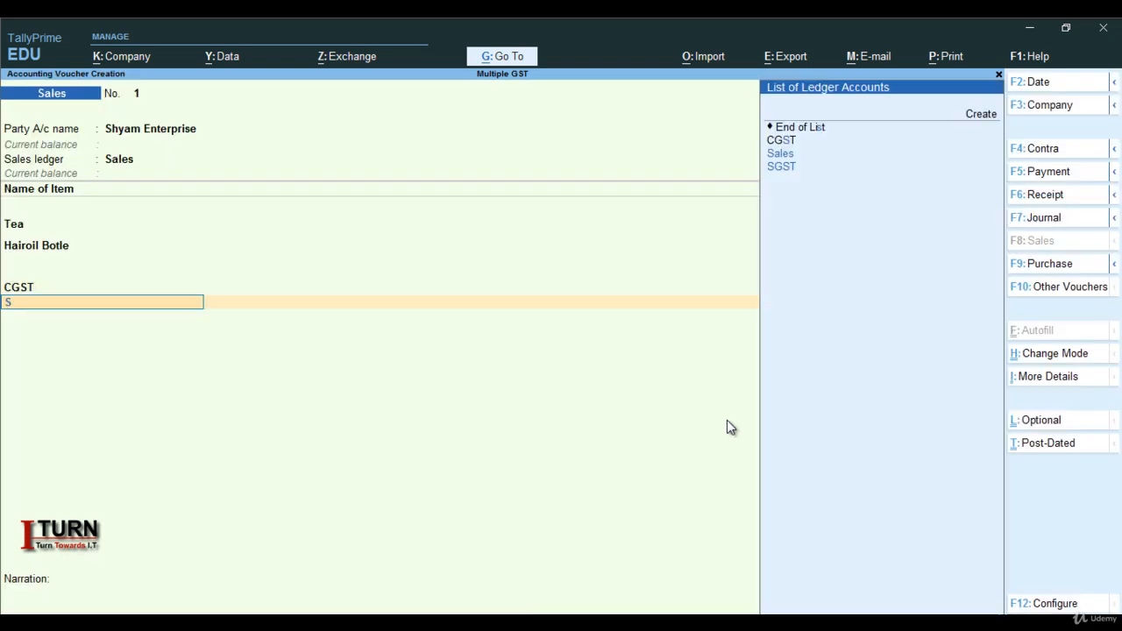
key("Down")
key("Down")
key("Return")
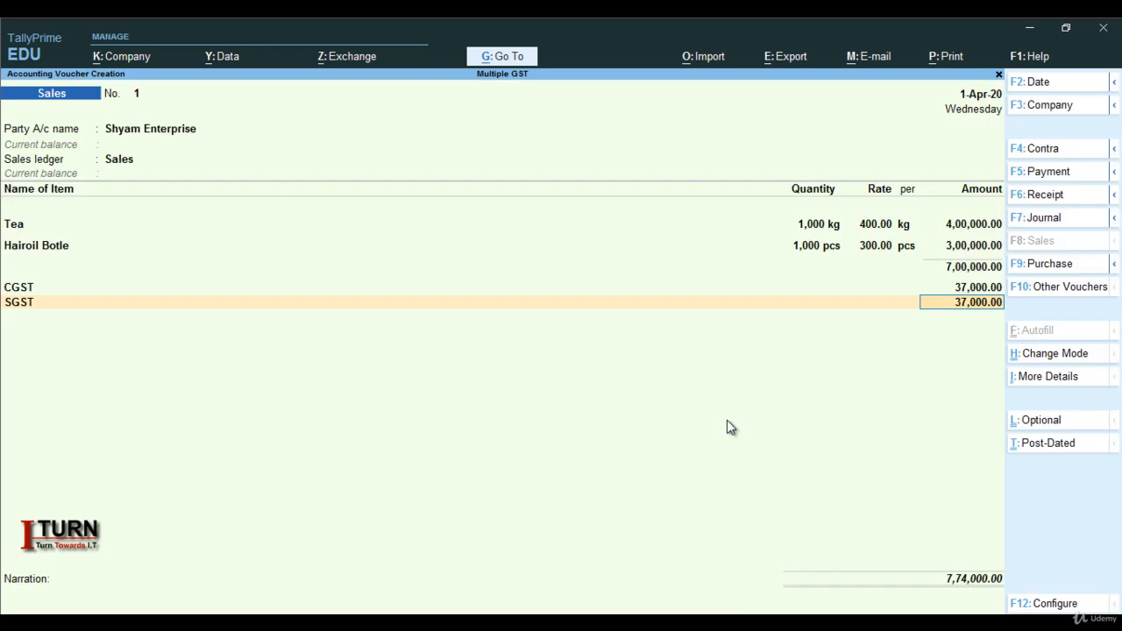
key("Return")
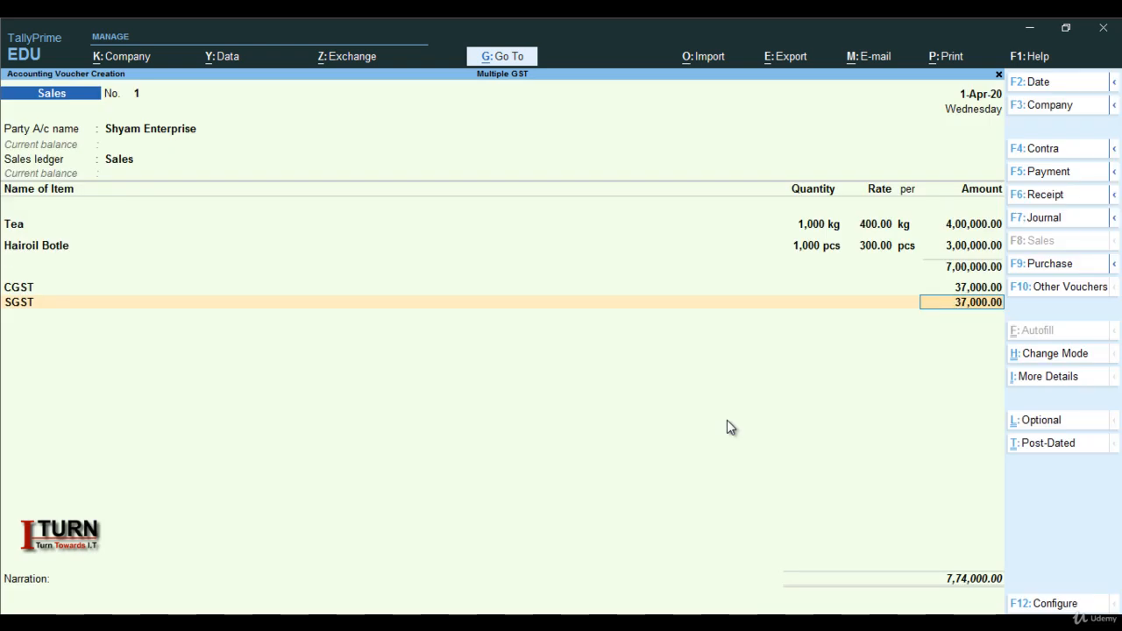
Step: Save the sales voucher without a narration and quit voucher entry
key("Return")
key("Return")
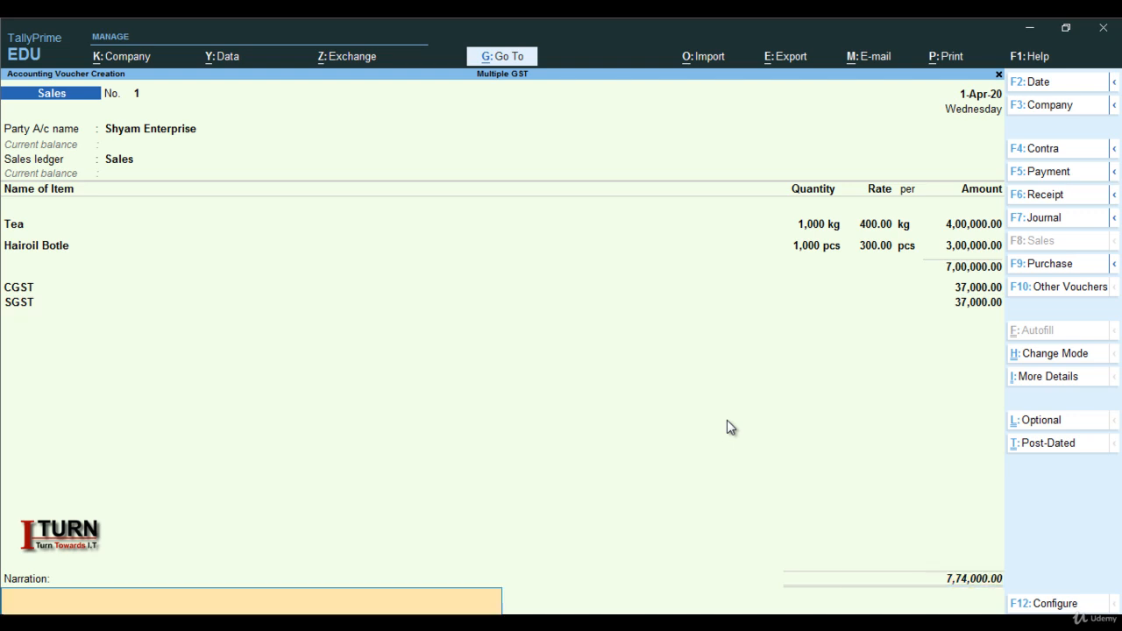
key("Return")
key("Return")
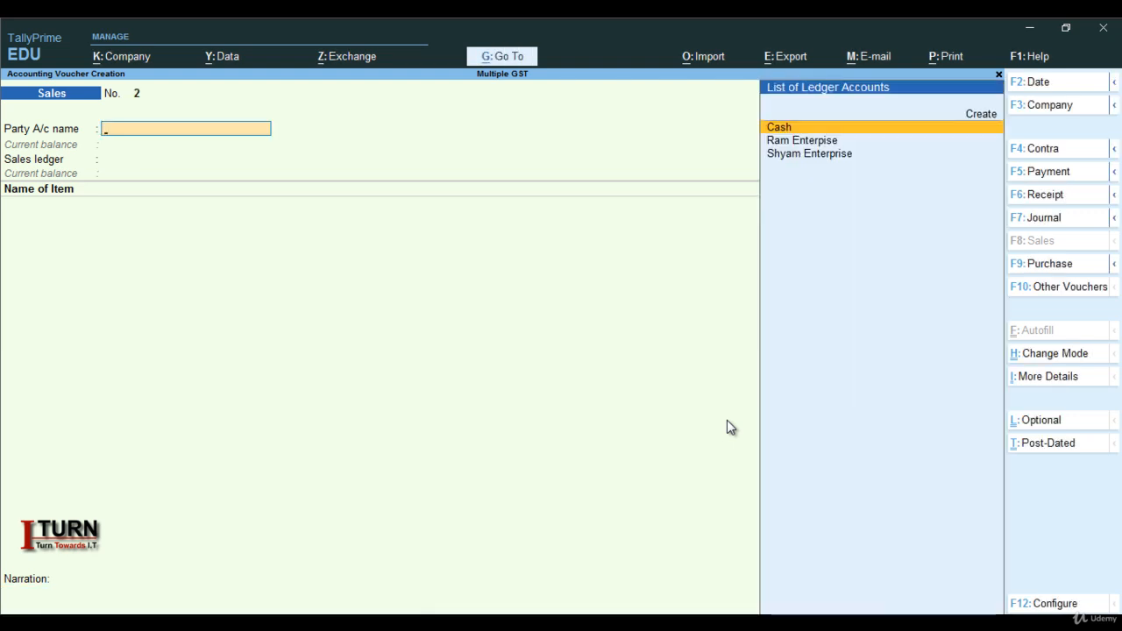
key("Escape")
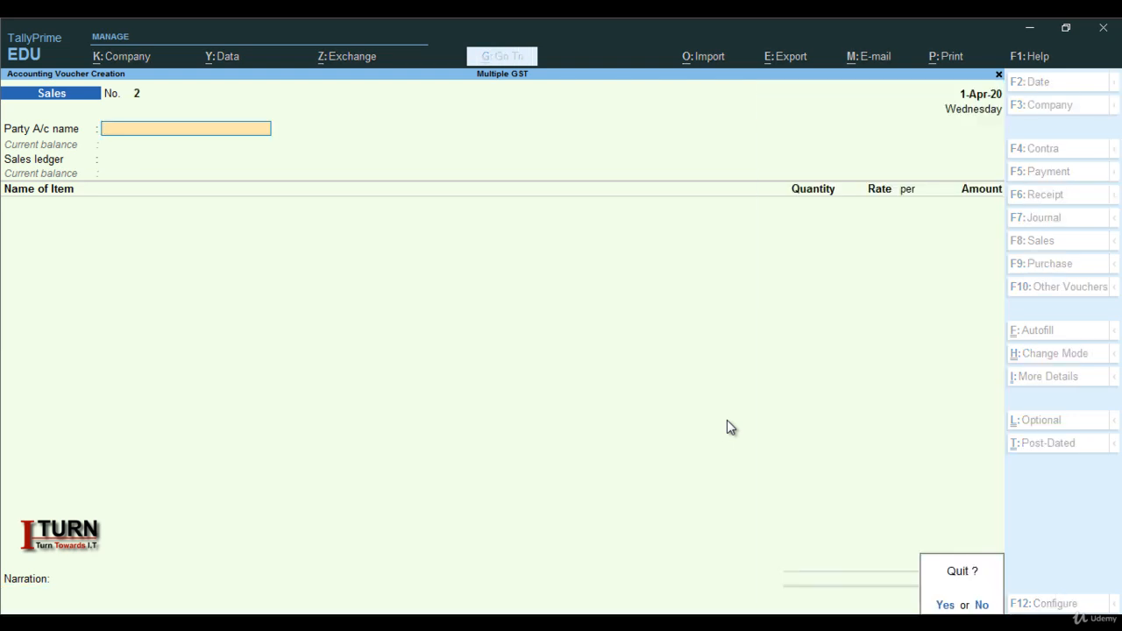
key("Return")
Step: Examine the Balance Sheet in detailed view, including Duties & Taxes, and return to the Gateway of Tally
key("Down")
key("Down")
key("Down")
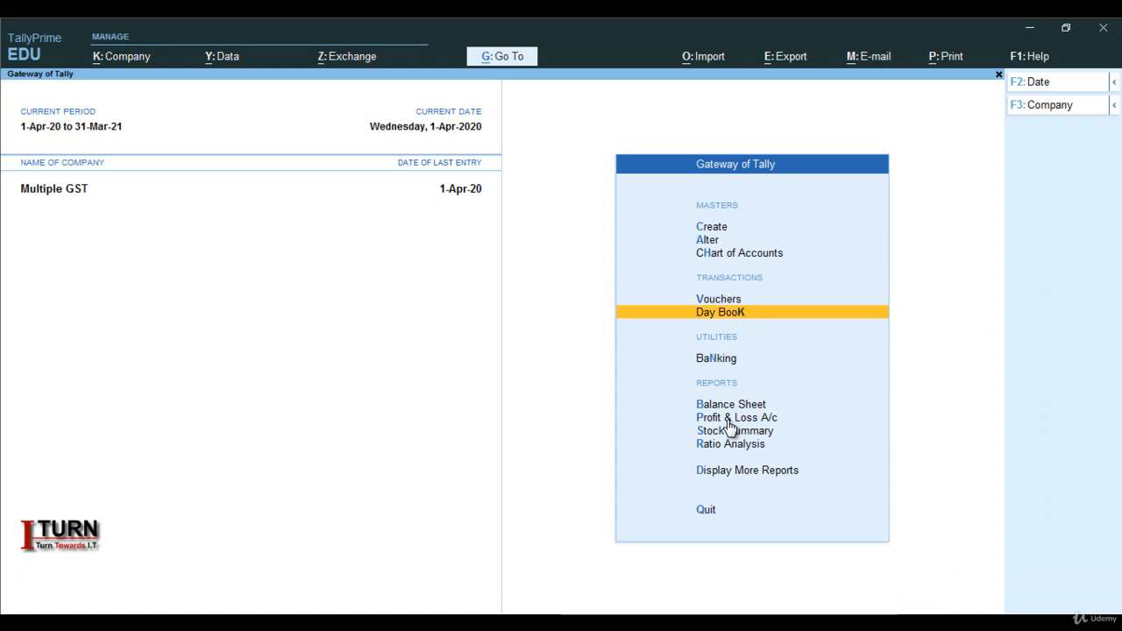
key("Return")
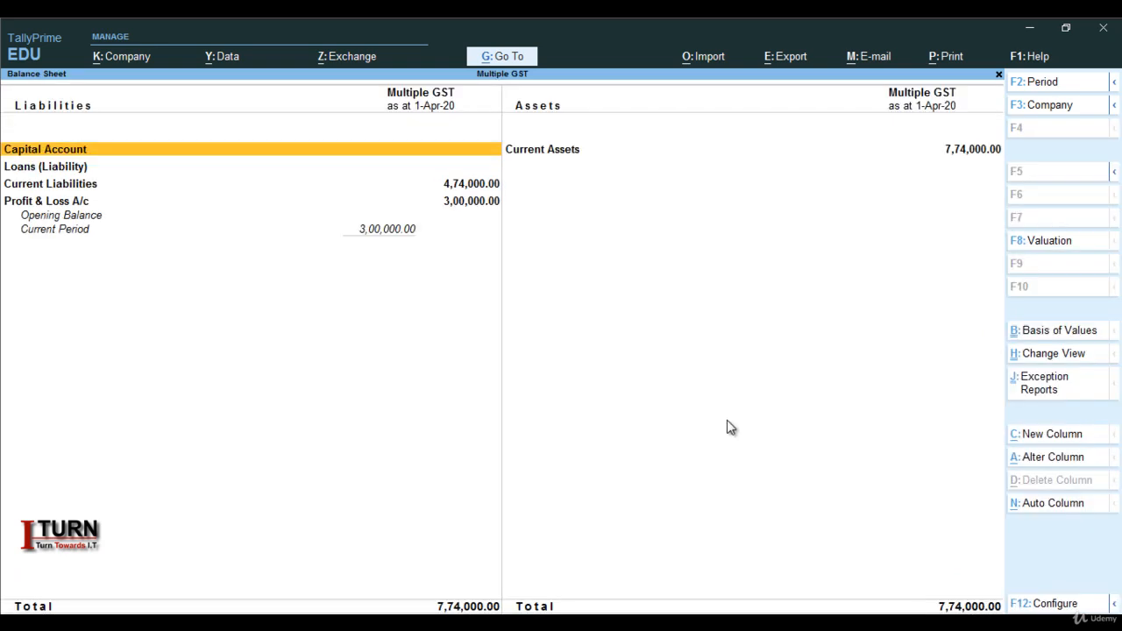
key("alt+F5")
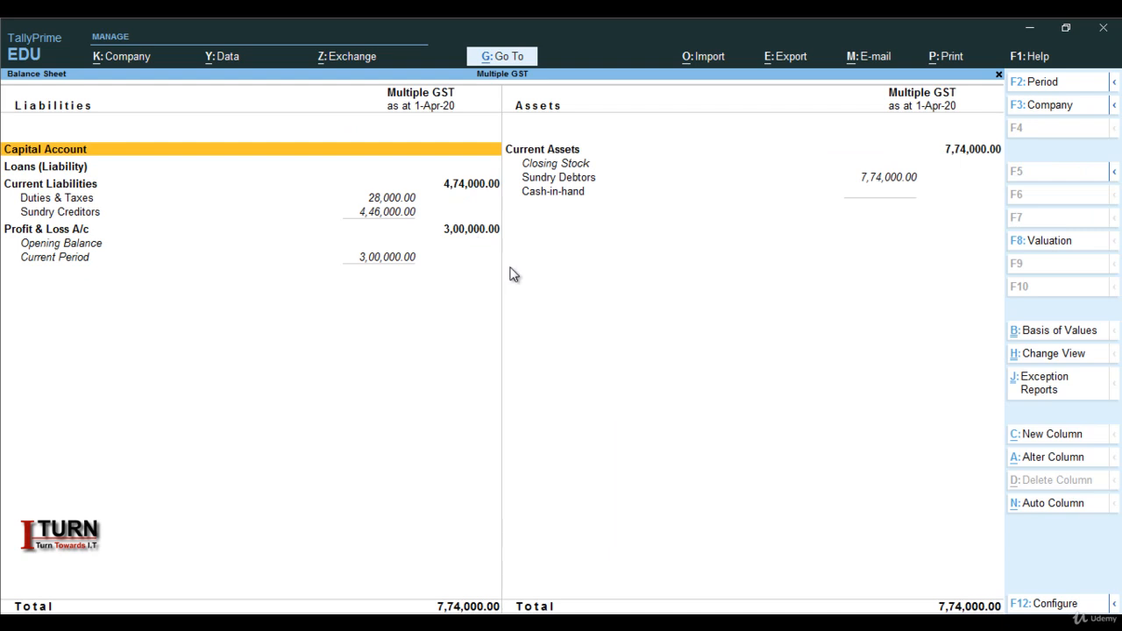
key("Escape")
key("Escape")
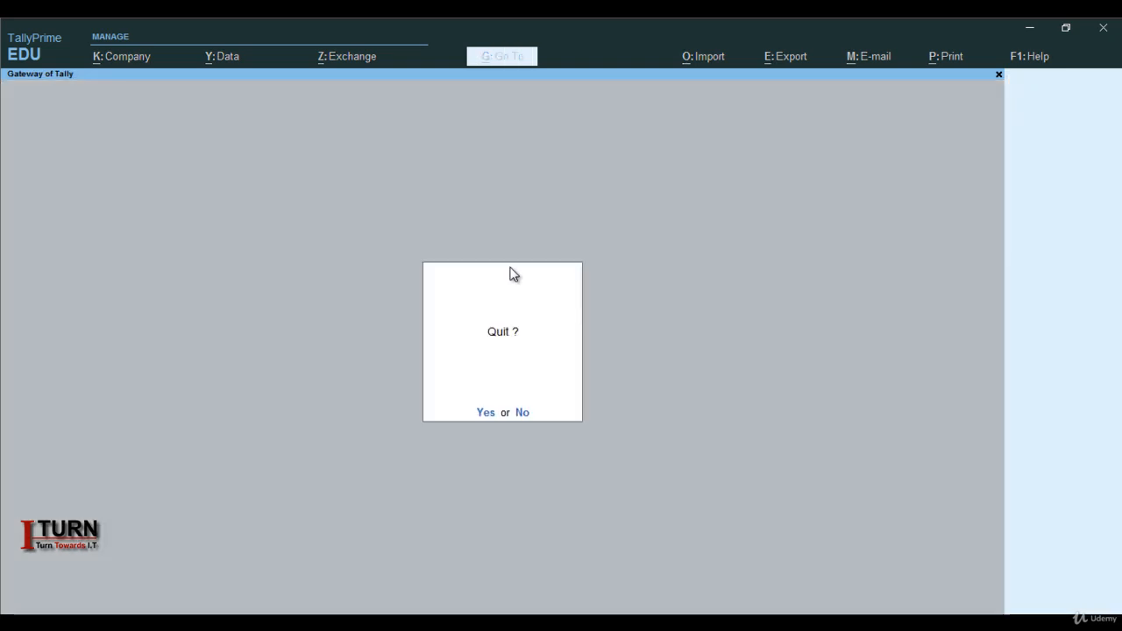
key("Escape")
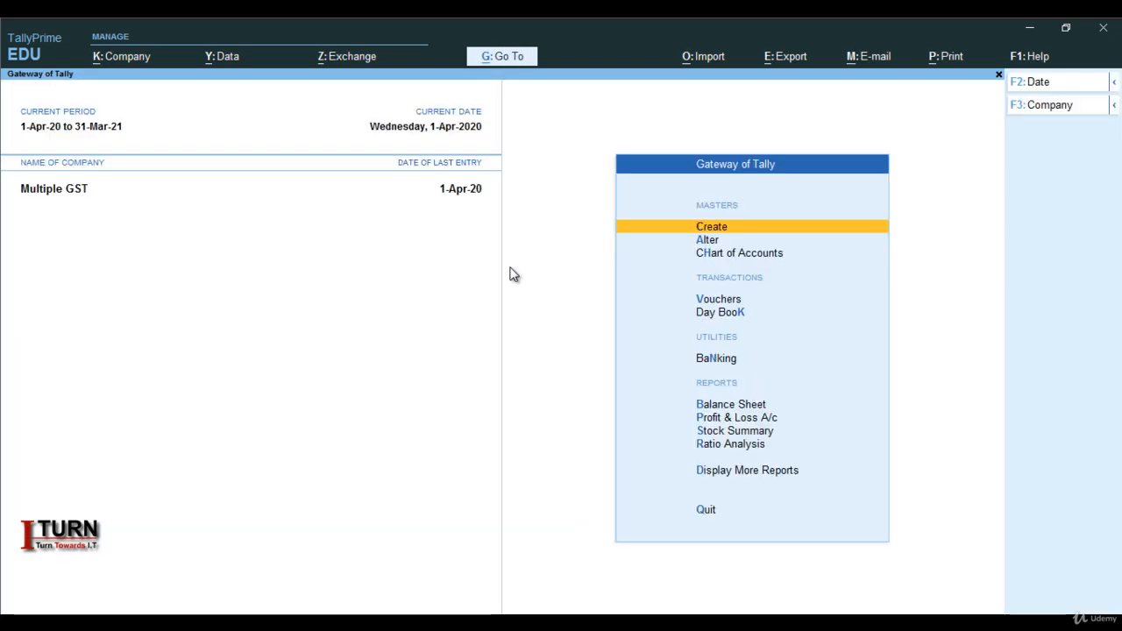